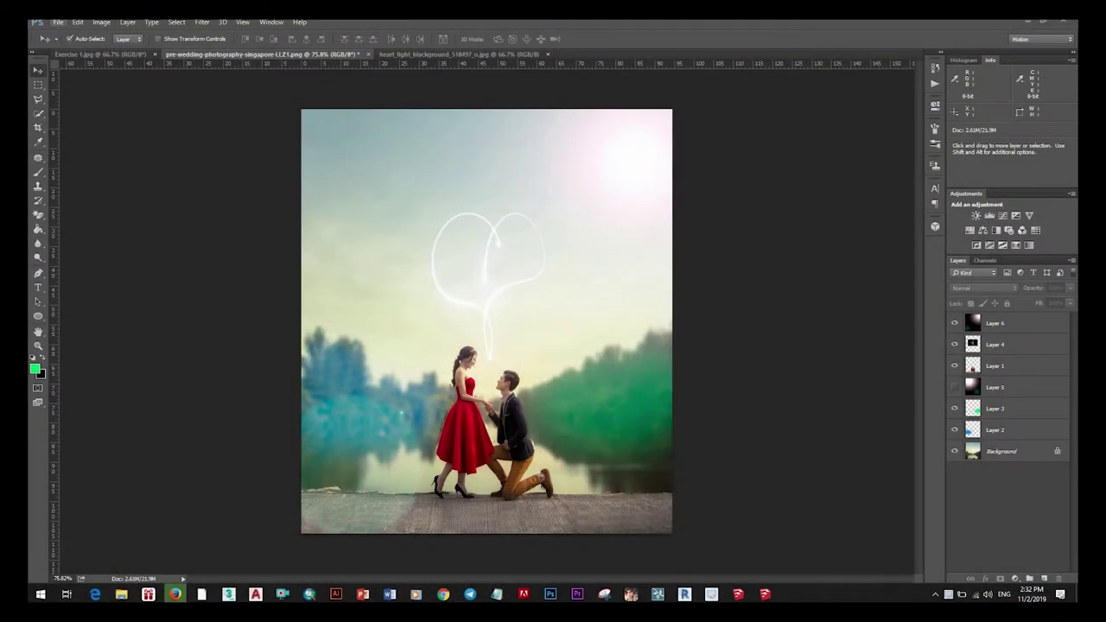
Open Top-Tips-For-Long-Hair.jpg from the PS > Photoshop New Lesson 2017 > Lesson 7 ( Brush Tool ) folder on D:.
{"action": "left_click", "coordinate": [58, 22]}
{"action": "left_click", "coordinate": [67, 44]}
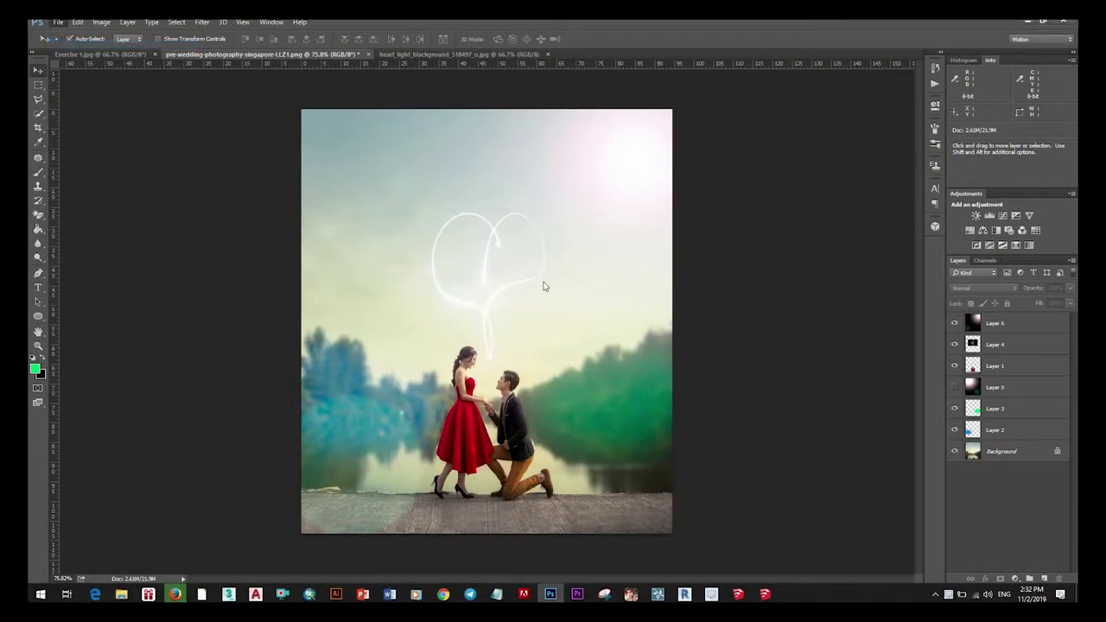
{"action": "left_click", "coordinate": [74, 239]}
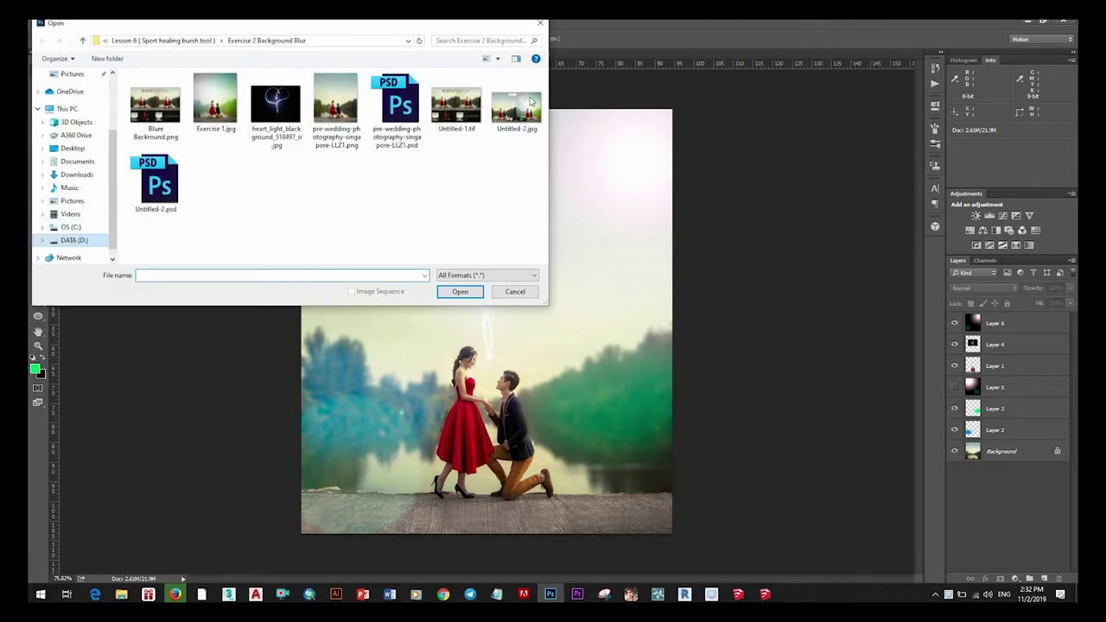
{"action": "left_click", "coordinate": [479, 39]}
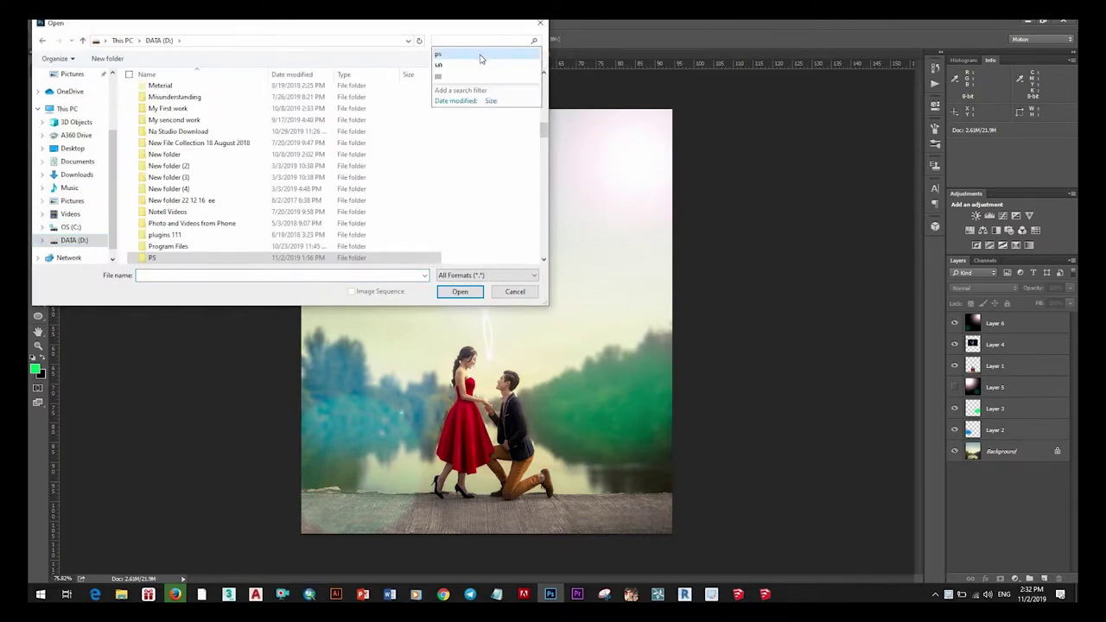
{"action": "type", "text": "ps"}
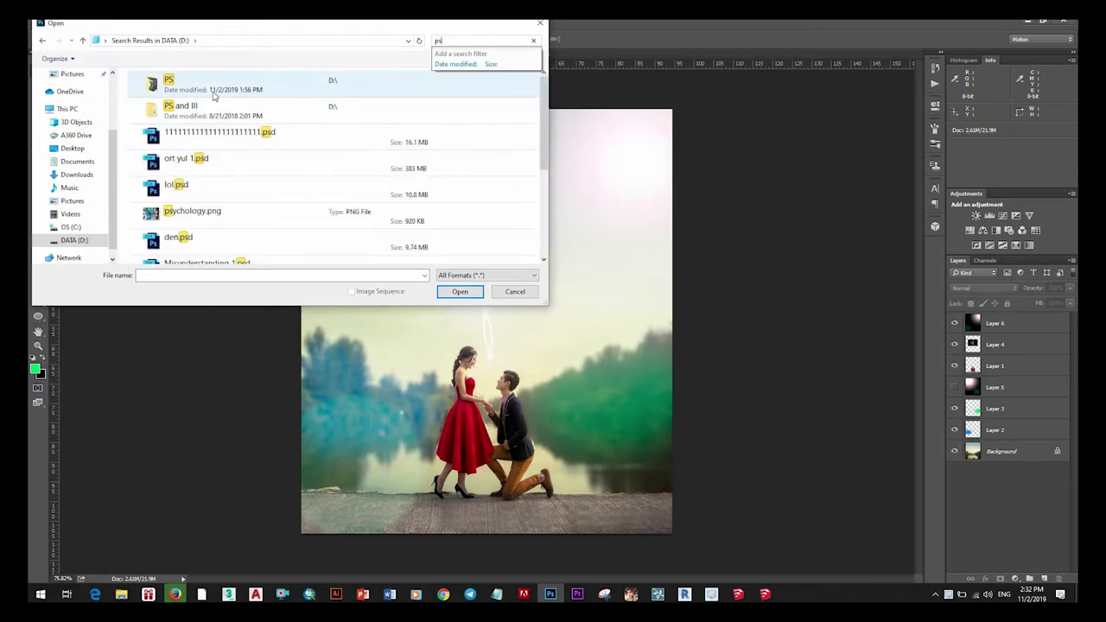
{"action": "double_click", "coordinate": [225, 85]}
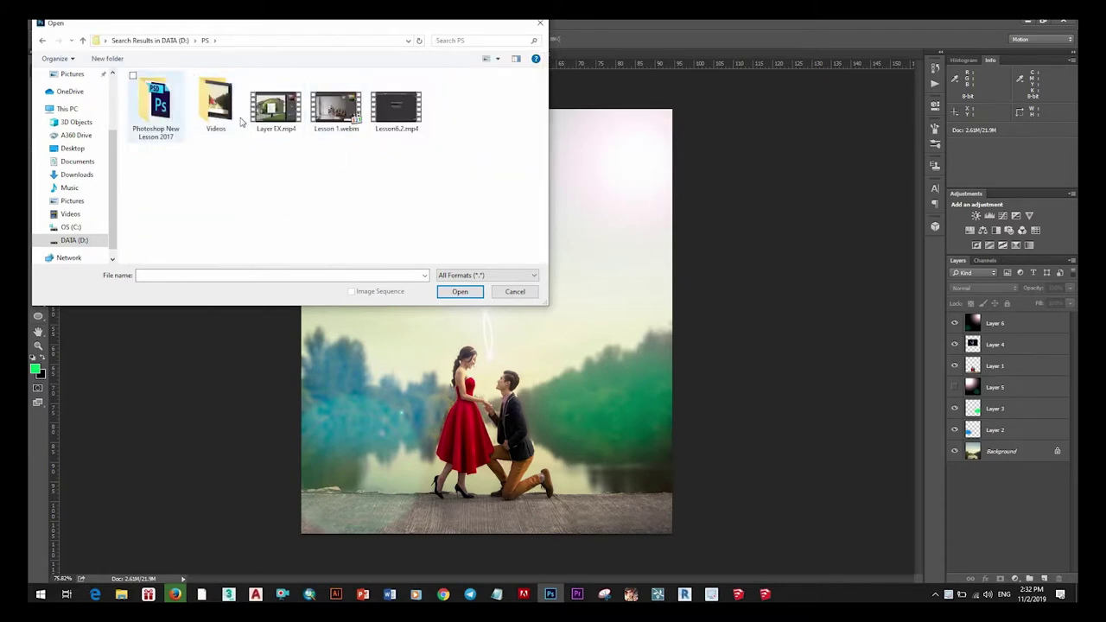
{"action": "double_click", "coordinate": [158, 126]}
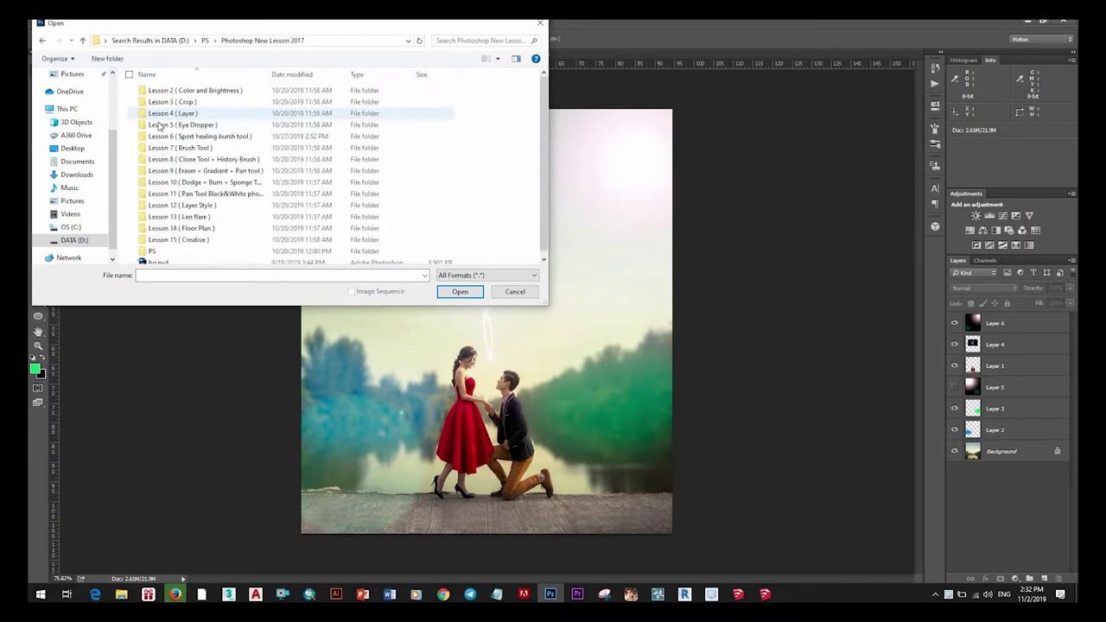
{"action": "left_click", "coordinate": [209, 148]}
{"action": "double_click", "coordinate": [208, 148]}
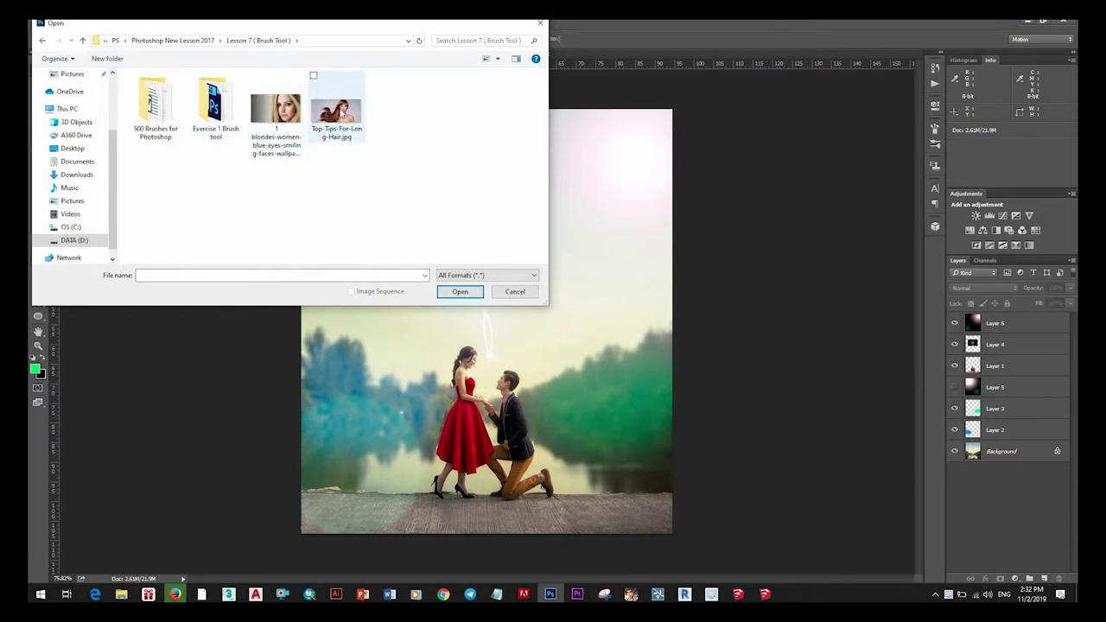
{"action": "left_click", "coordinate": [341, 116]}
{"action": "key", "text": "Return"}
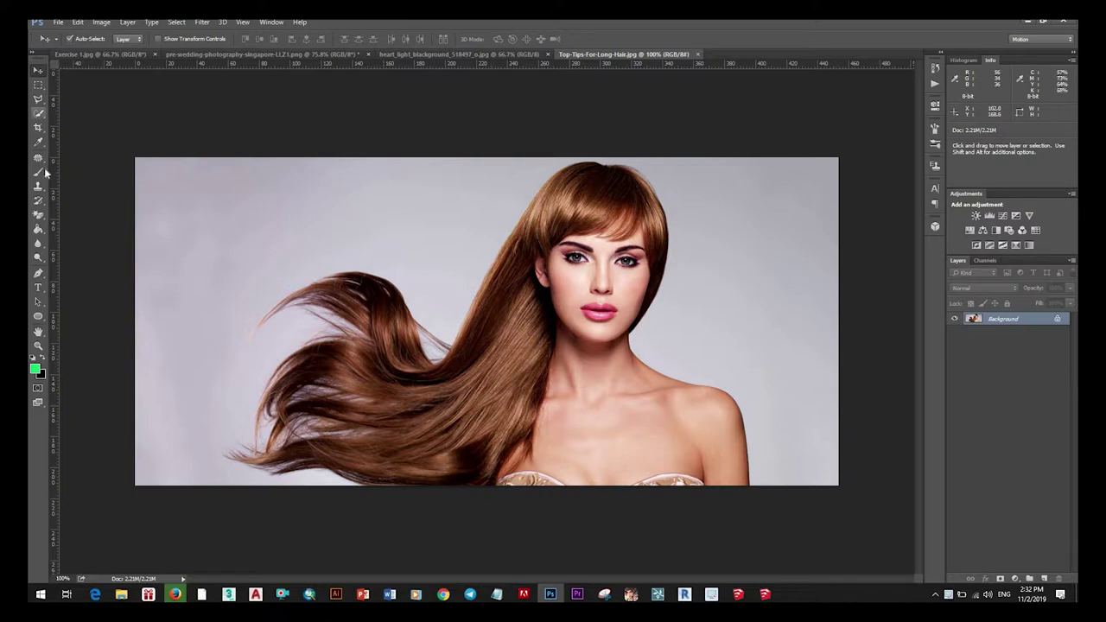
Open the Brush Tool flyout in the toolbar.
{"action": "left_click_drag", "start_coordinate": [38, 172], "coordinate": [97, 170]}
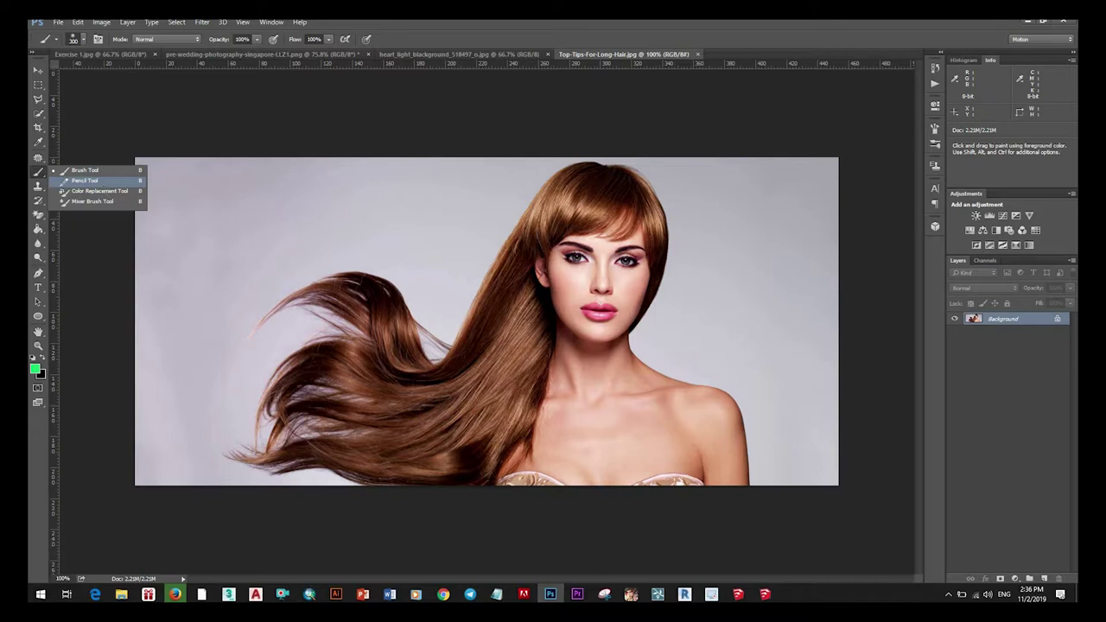
Duplicate the Background layer as Layer 1 and hide the original Background.
{"action": "left_click", "coordinate": [85, 170]}
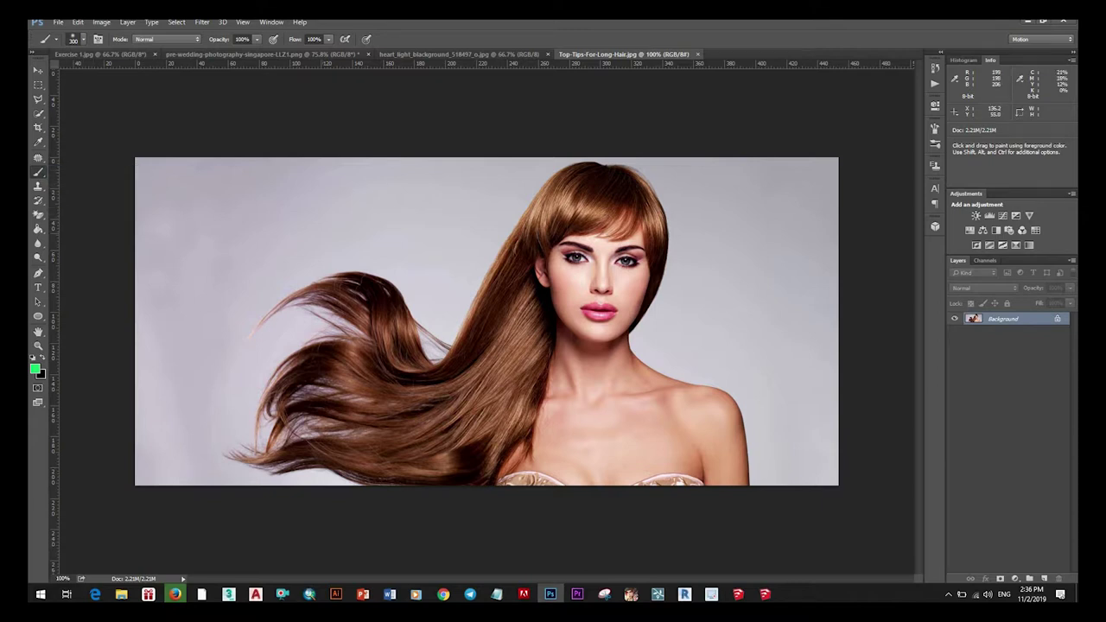
{"action": "scroll", "coordinate": [785, 338], "scroll_direction": "down", "scroll_amount": 2}
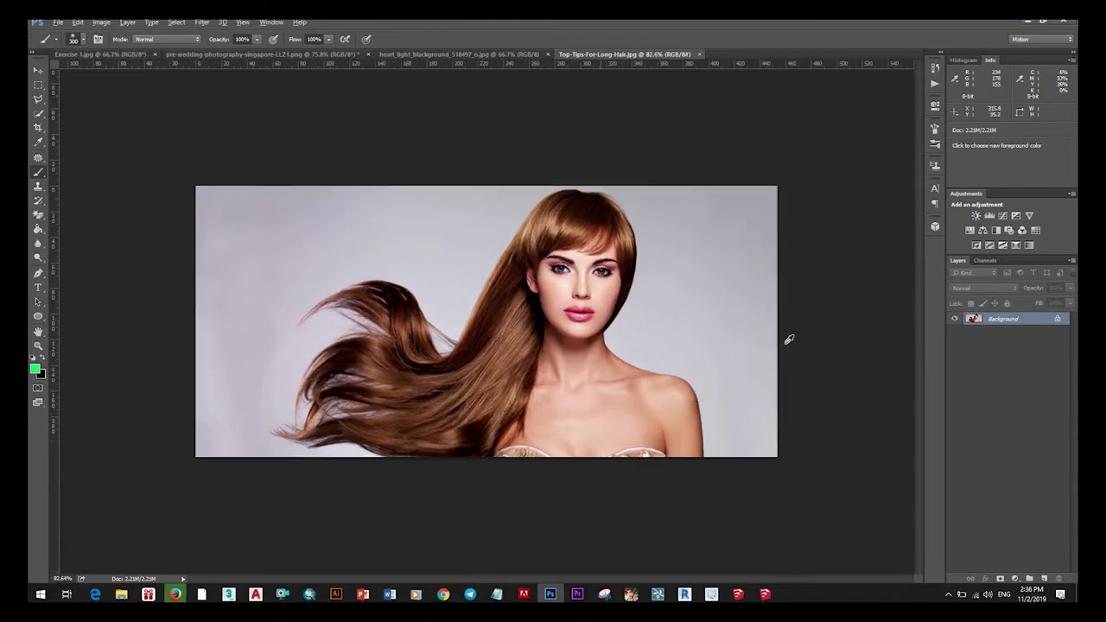
{"action": "scroll", "coordinate": [785, 338], "scroll_direction": "up", "scroll_amount": 4}
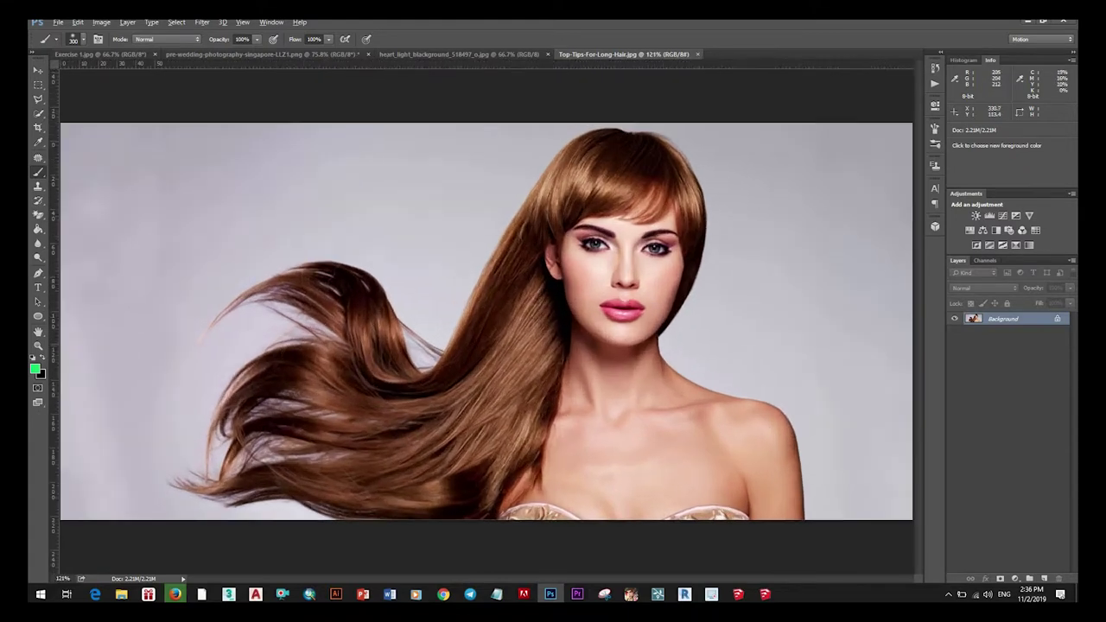
{"action": "left_click", "coordinate": [38, 70]}
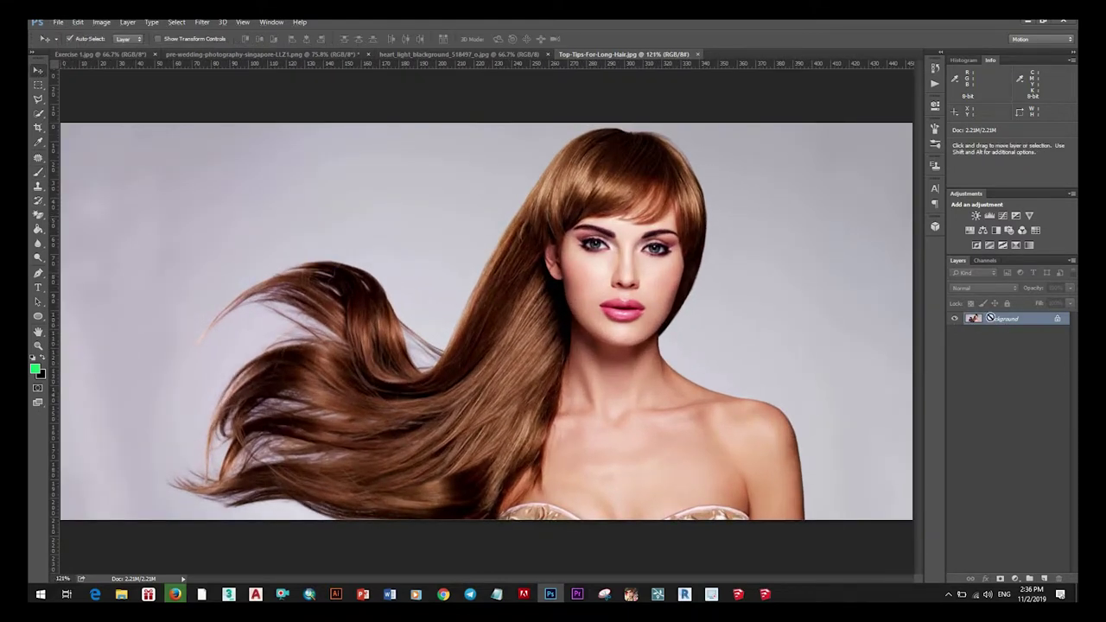
{"action": "key", "text": "ctrl+j"}
{"action": "left_click", "coordinate": [955, 331]}
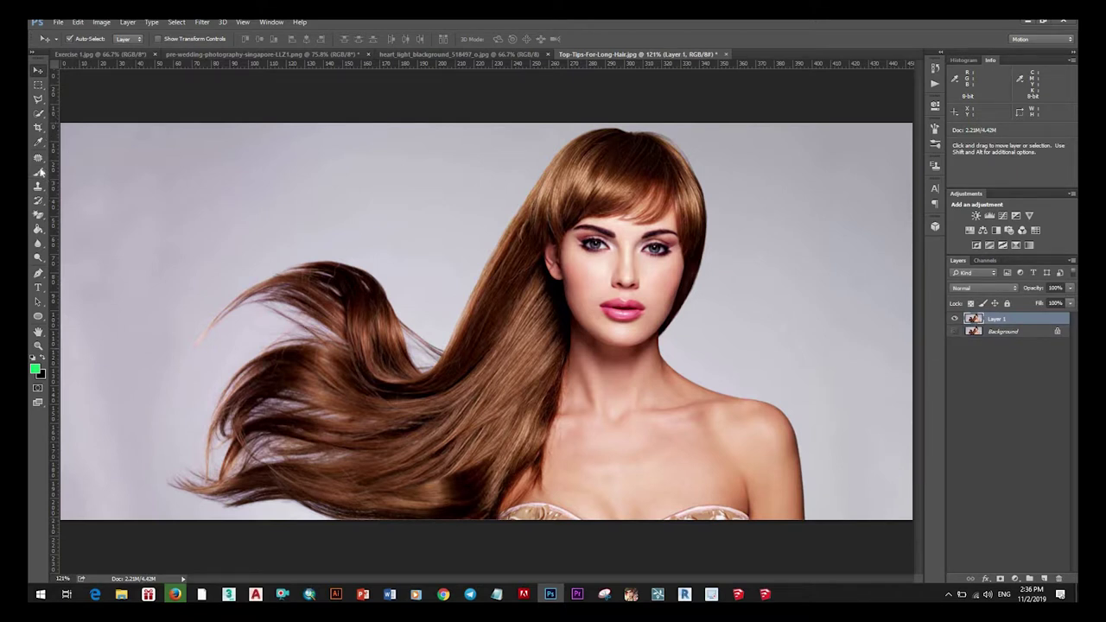
Reselect the Brush Tool and make the brush size smaller.
{"action": "left_click", "coordinate": [38, 172]}
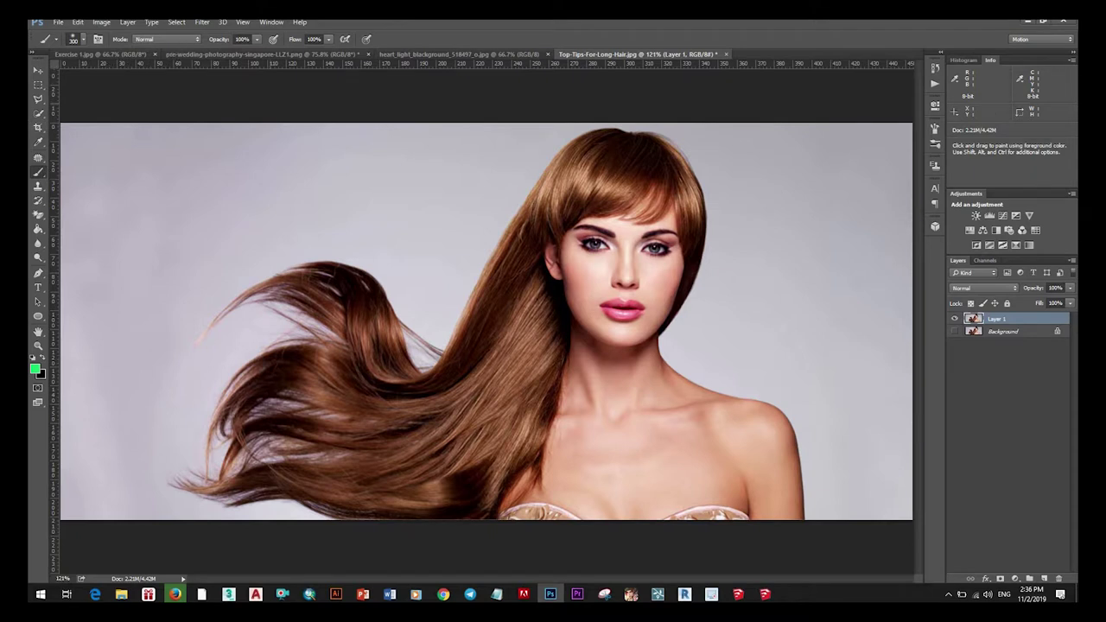
{"action": "key", "text": "bracketleft"}
{"action": "scroll", "coordinate": [601, 391], "scroll_direction": "down", "scroll_amount": 2}
{"action": "scroll", "coordinate": [599, 437], "scroll_direction": "up", "scroll_amount": 1}
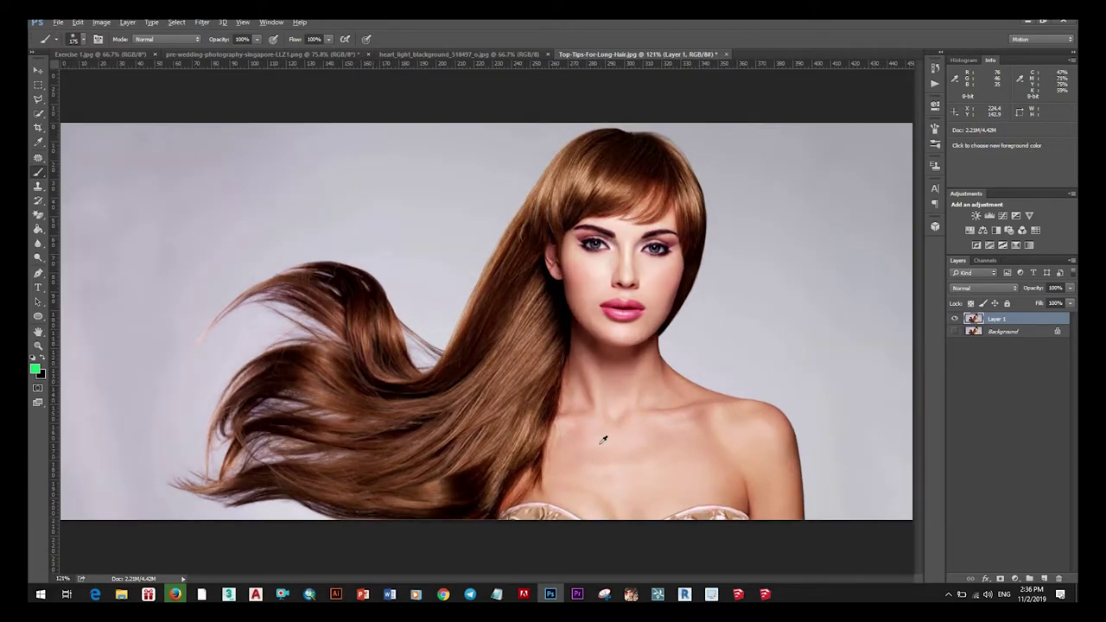
{"action": "scroll", "coordinate": [622, 444], "scroll_direction": "down", "scroll_amount": 1}
{"action": "scroll", "coordinate": [622, 444], "scroll_direction": "up", "scroll_amount": 1}
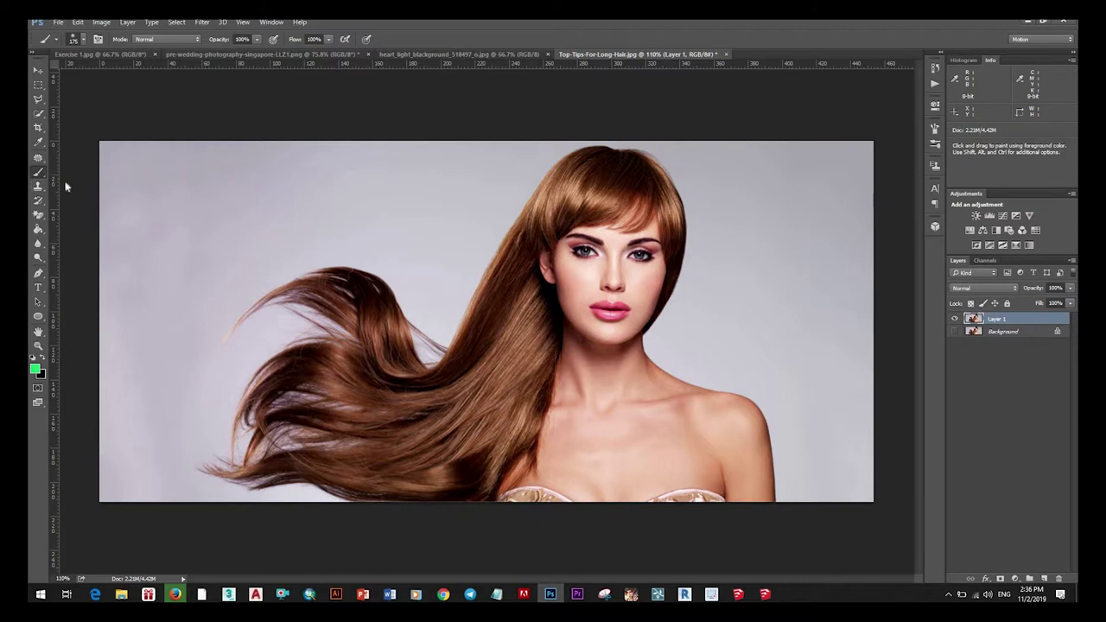
Switch to the Color Replacement Tool and pick vivid blue 171ce3 as the foreground colour.
{"action": "right_click", "coordinate": [38, 172]}
{"action": "left_click", "coordinate": [89, 190]}
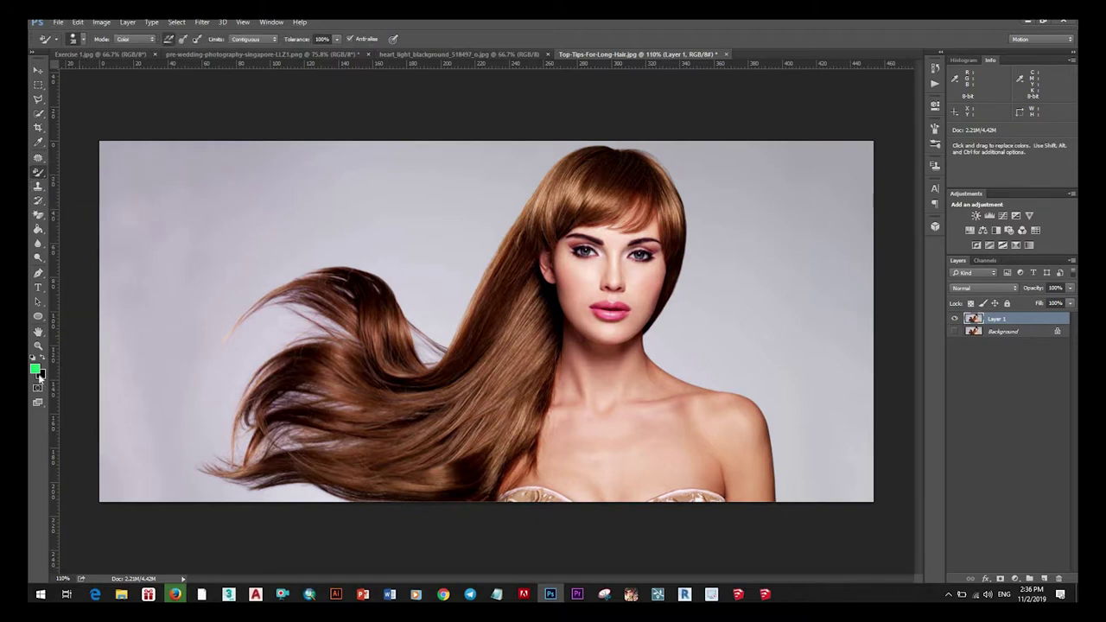
{"action": "left_click", "coordinate": [34, 370]}
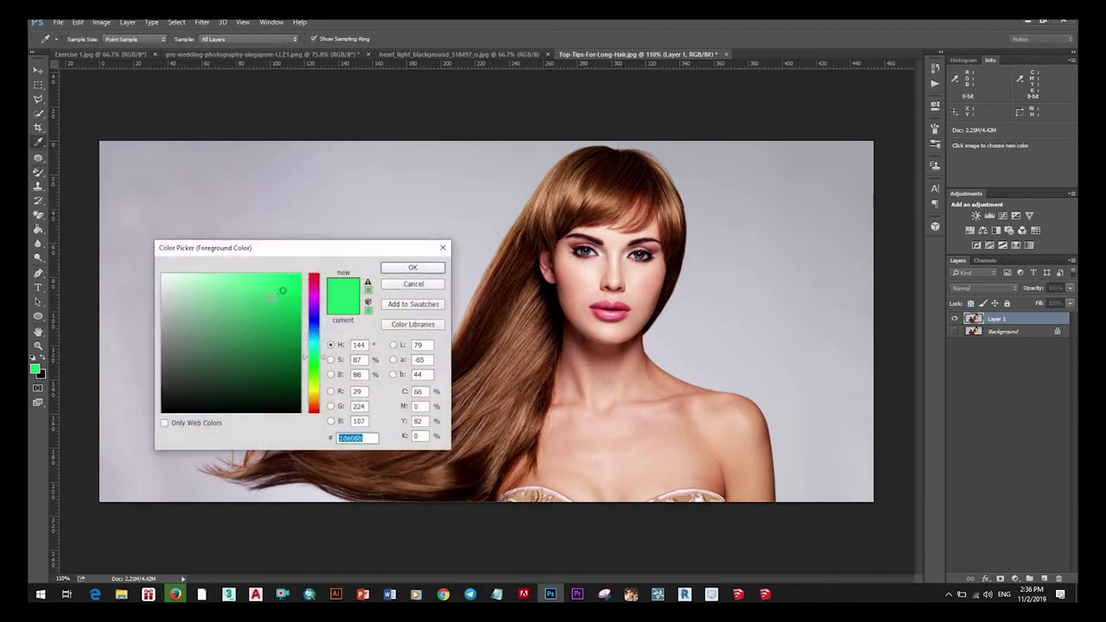
{"action": "left_click", "coordinate": [280, 324]}
{"action": "left_click_drag", "start_coordinate": [317, 340], "coordinate": [316, 332]}
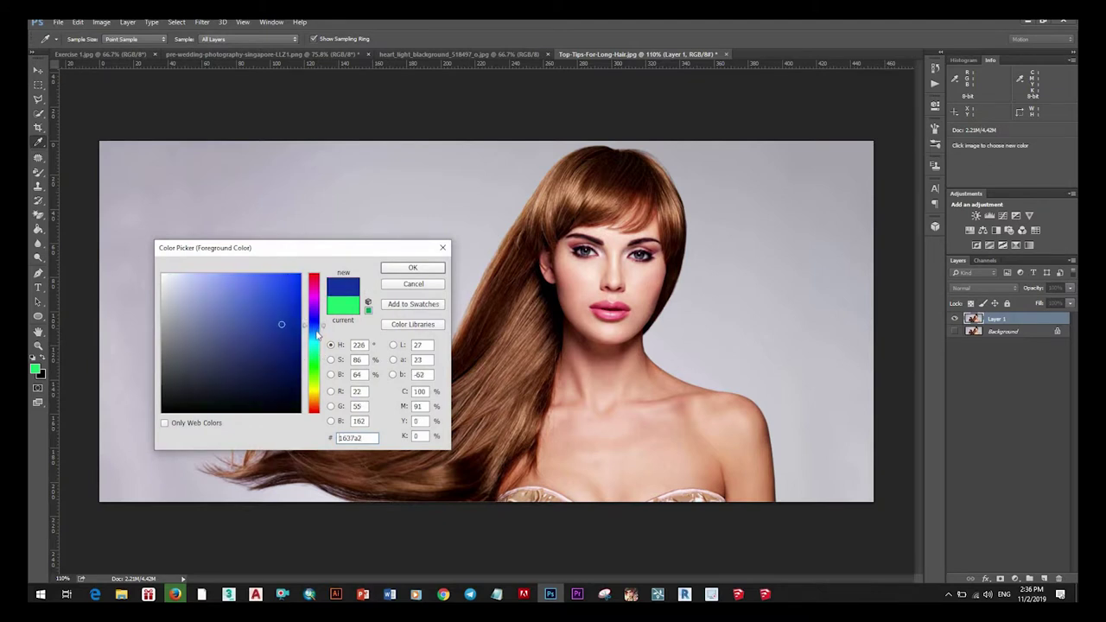
{"action": "left_click", "coordinate": [288, 286]}
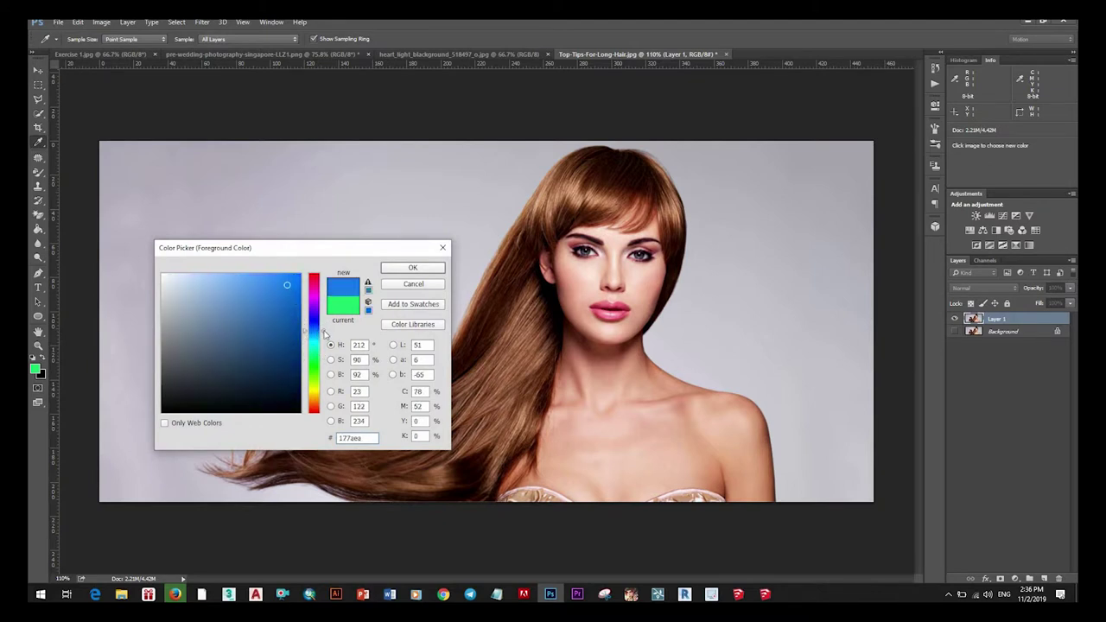
{"action": "left_click_drag", "start_coordinate": [321, 363], "coordinate": [321, 319]}
{"action": "left_click_drag", "start_coordinate": [287, 285], "coordinate": [278, 298]}
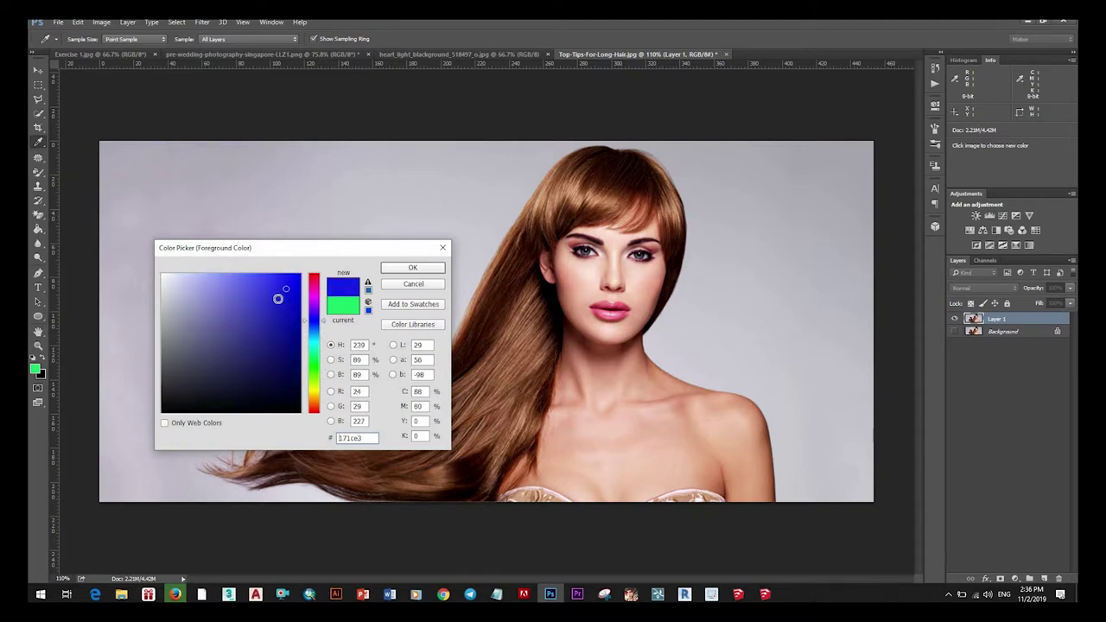
Paint blue over the shoulder, lower and middle hair strands, undoing one stray stroke.
{"action": "left_click", "coordinate": [413, 268]}
{"action": "key", "text": "b"}
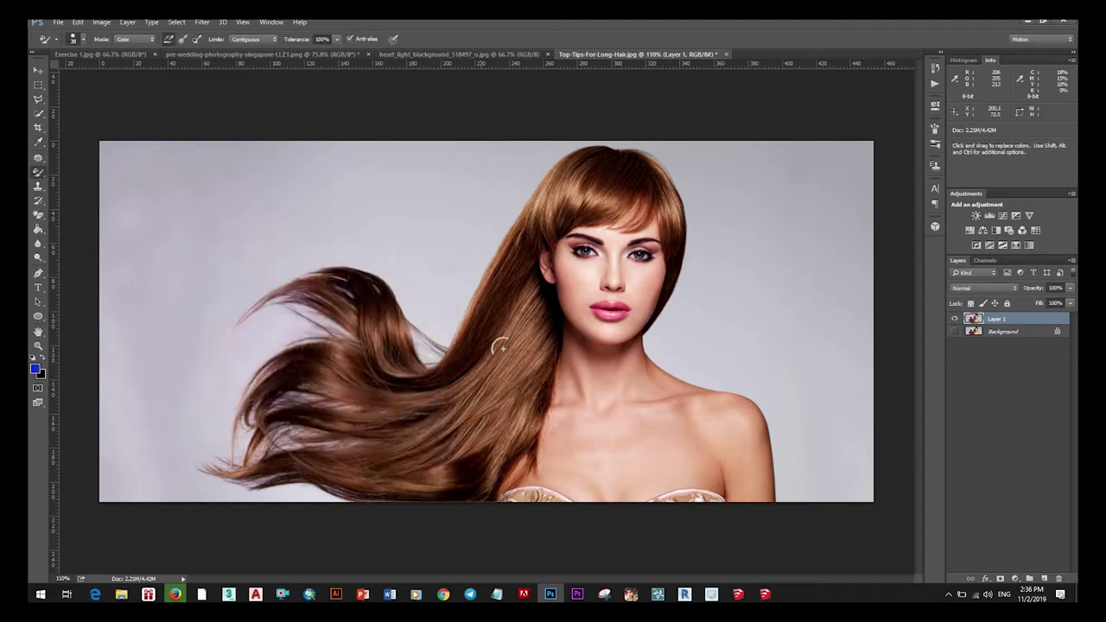
{"action": "mouse_move", "coordinate": [467, 389]}
{"action": "left_mouse_down"}
{"action": "mouse_move", "coordinate": [401, 397]}
{"action": "mouse_move", "coordinate": [440, 388]}
{"action": "mouse_move", "coordinate": [383, 388]}
{"action": "mouse_move", "coordinate": [388, 366]}
{"action": "mouse_move", "coordinate": [354, 286]}
{"action": "mouse_move", "coordinate": [299, 285]}
{"action": "mouse_move", "coordinate": [228, 329]}
{"action": "left_mouse_up"}
{"action": "key", "text": "ctrl+z"}
{"action": "mouse_move", "coordinate": [363, 363]}
{"action": "left_mouse_down"}
{"action": "mouse_move", "coordinate": [294, 378]}
{"action": "mouse_move", "coordinate": [381, 381]}
{"action": "mouse_move", "coordinate": [315, 338]}
{"action": "mouse_move", "coordinate": [389, 404]}
{"action": "mouse_move", "coordinate": [315, 377]}
{"action": "mouse_move", "coordinate": [267, 390]}
{"action": "mouse_move", "coordinate": [262, 416]}
{"action": "mouse_move", "coordinate": [315, 431]}
{"action": "mouse_move", "coordinate": [269, 424]}
{"action": "mouse_move", "coordinate": [358, 429]}
{"action": "mouse_move", "coordinate": [271, 437]}
{"action": "mouse_move", "coordinate": [252, 454]}
{"action": "mouse_move", "coordinate": [280, 420]}
{"action": "mouse_move", "coordinate": [313, 430]}
{"action": "mouse_move", "coordinate": [229, 471]}
{"action": "mouse_move", "coordinate": [420, 480]}
{"action": "left_mouse_up"}
{"action": "mouse_move", "coordinate": [468, 423]}
{"action": "left_mouse_down"}
{"action": "mouse_move", "coordinate": [501, 368]}
{"action": "mouse_move", "coordinate": [402, 424]}
{"action": "mouse_move", "coordinate": [489, 388]}
{"action": "left_mouse_up"}
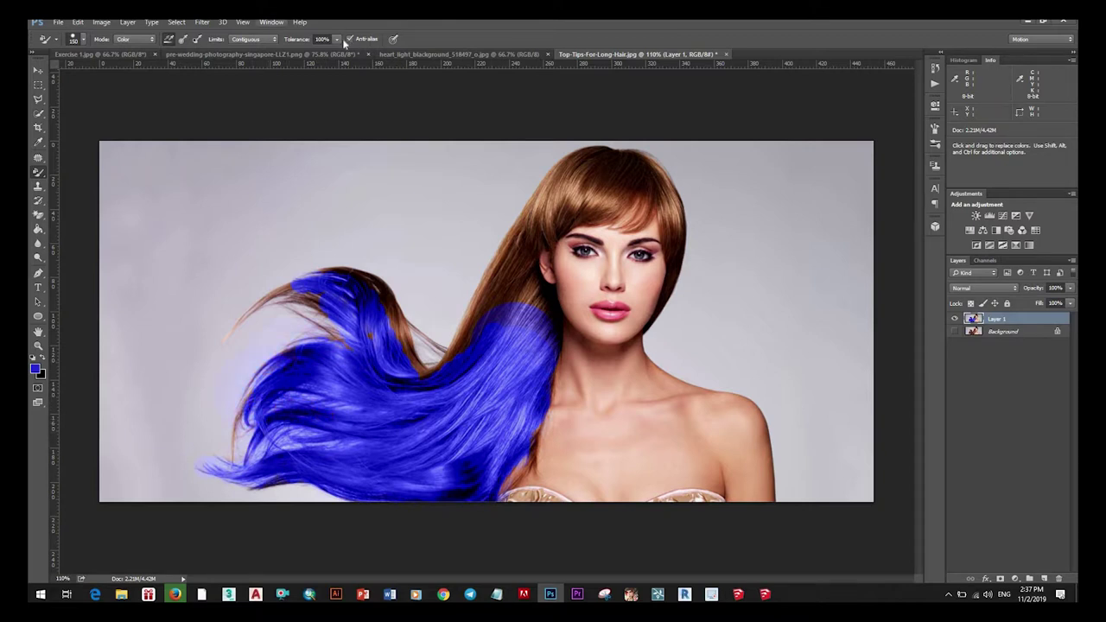
Lower the tolerance to 77% and paint blue over the top of the hair.
{"action": "left_click_drag", "start_coordinate": [337, 53], "coordinate": [325, 53]}
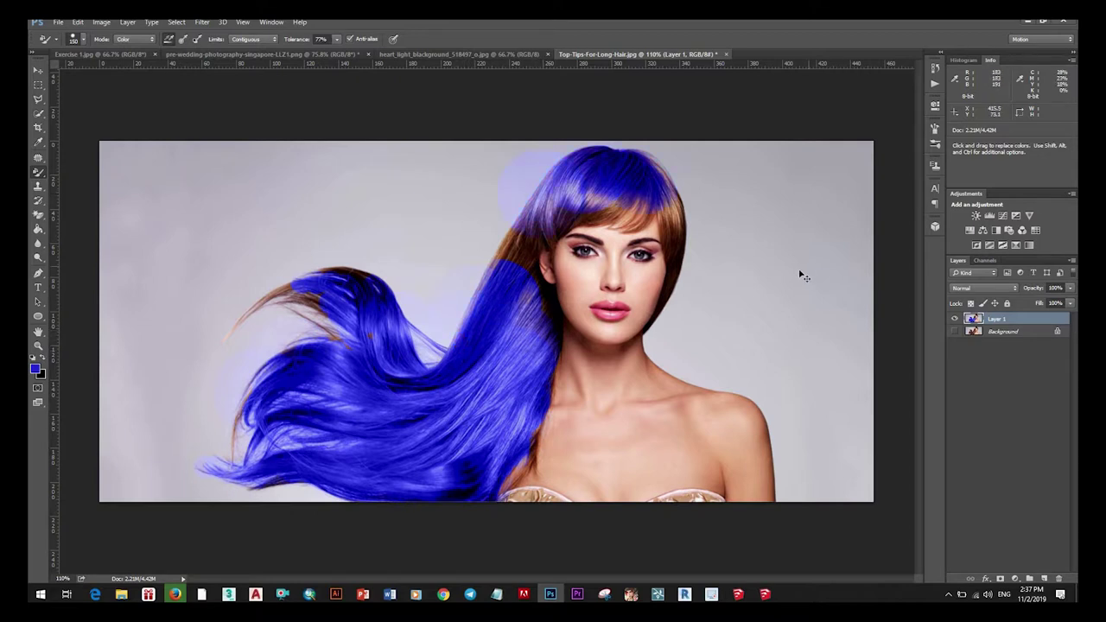
{"action": "key", "text": "ctrl"}
{"action": "mouse_move", "coordinate": [609, 164]}
{"action": "left_mouse_down"}
{"action": "mouse_move", "coordinate": [591, 171]}
{"action": "mouse_move", "coordinate": [642, 172]}
{"action": "mouse_move", "coordinate": [527, 212]}
{"action": "mouse_move", "coordinate": [570, 166]}
{"action": "mouse_move", "coordinate": [549, 183]}
{"action": "left_mouse_up"}
Recolour the hair beside the face blue and zoom out to check the result.
{"action": "key", "text": "ctrl"}
{"action": "left_click_drag", "start_coordinate": [534, 223], "coordinate": [527, 330]}
{"action": "scroll", "coordinate": [542, 320], "scroll_direction": "up", "scroll_amount": 5}
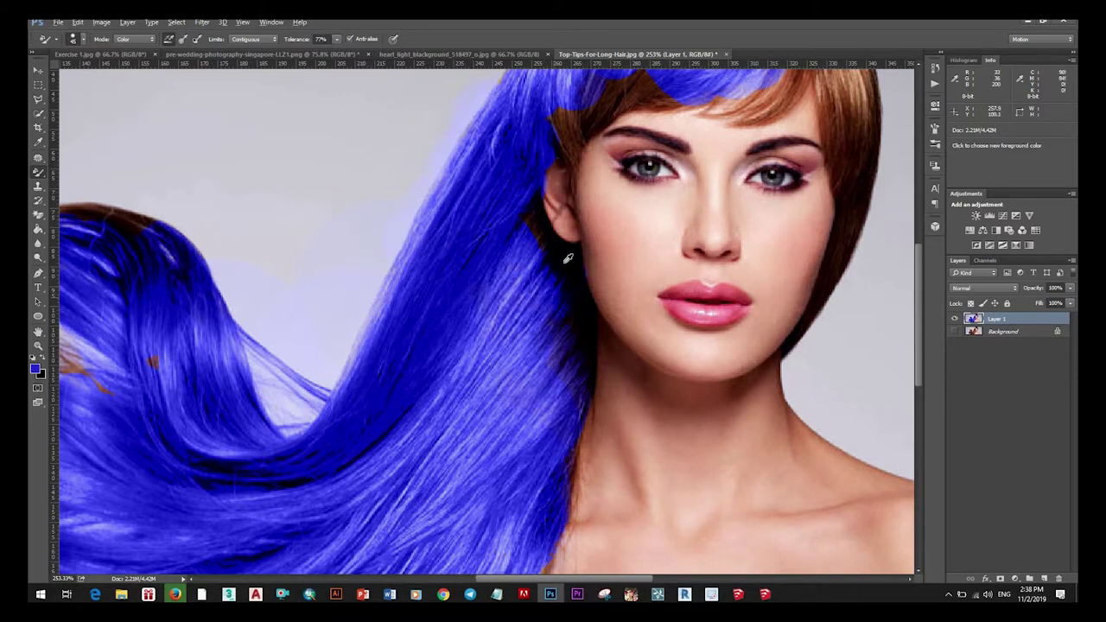
{"action": "scroll", "coordinate": [563, 250], "scroll_direction": "up", "scroll_amount": 2}
{"action": "scroll", "coordinate": [560, 256], "scroll_direction": "up", "scroll_amount": 2}
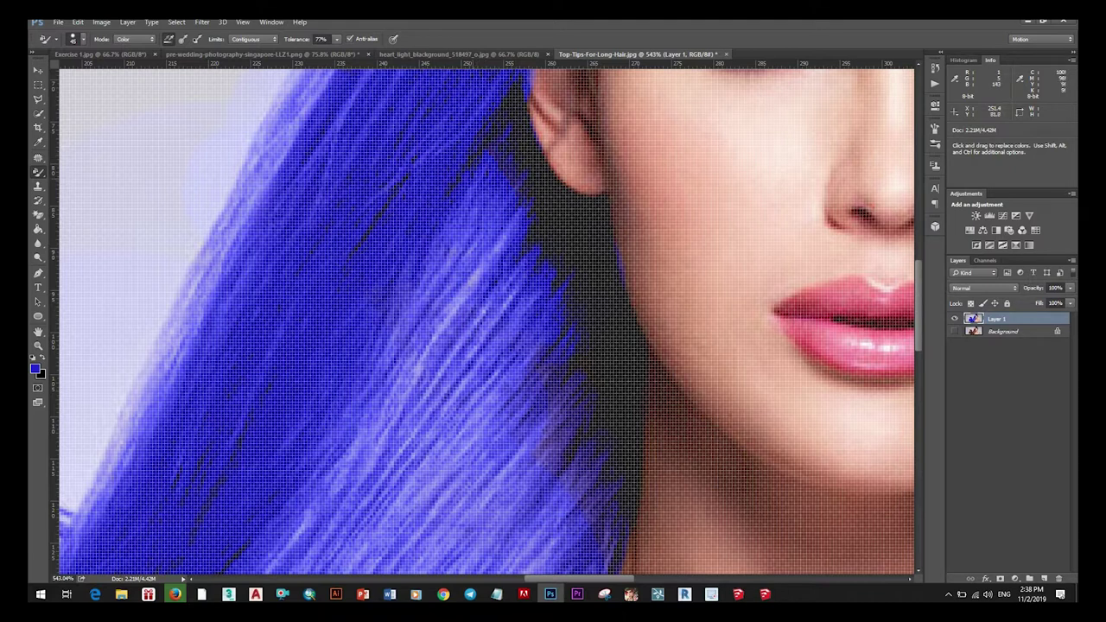
{"action": "scroll", "coordinate": [480, 296], "scroll_direction": "down", "scroll_amount": 4}
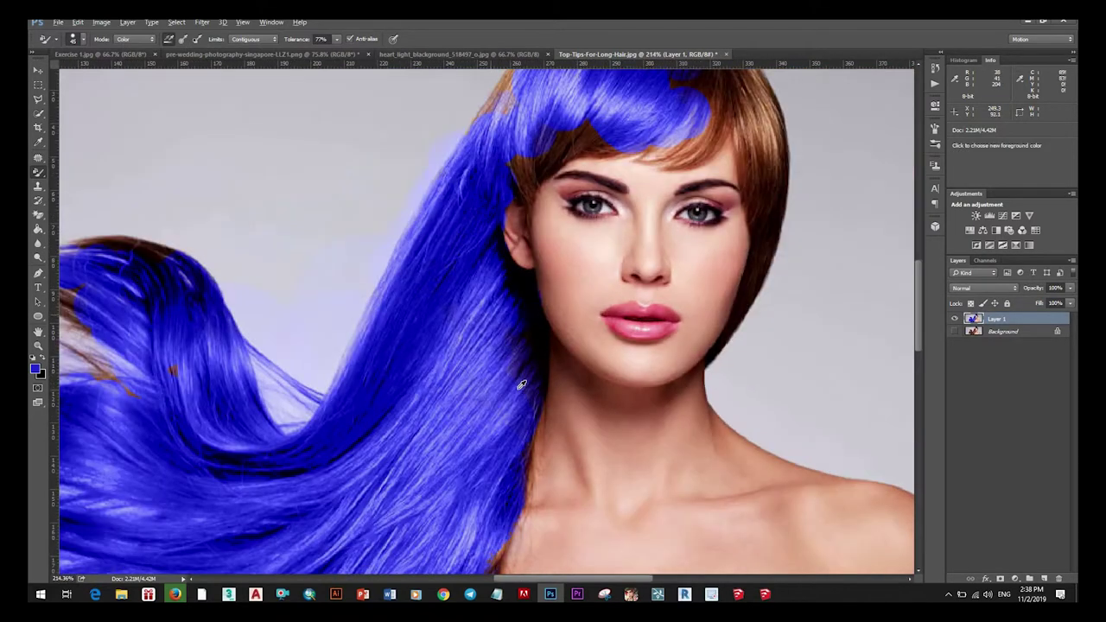
{"action": "scroll", "coordinate": [497, 354], "scroll_direction": "up", "scroll_amount": 1}
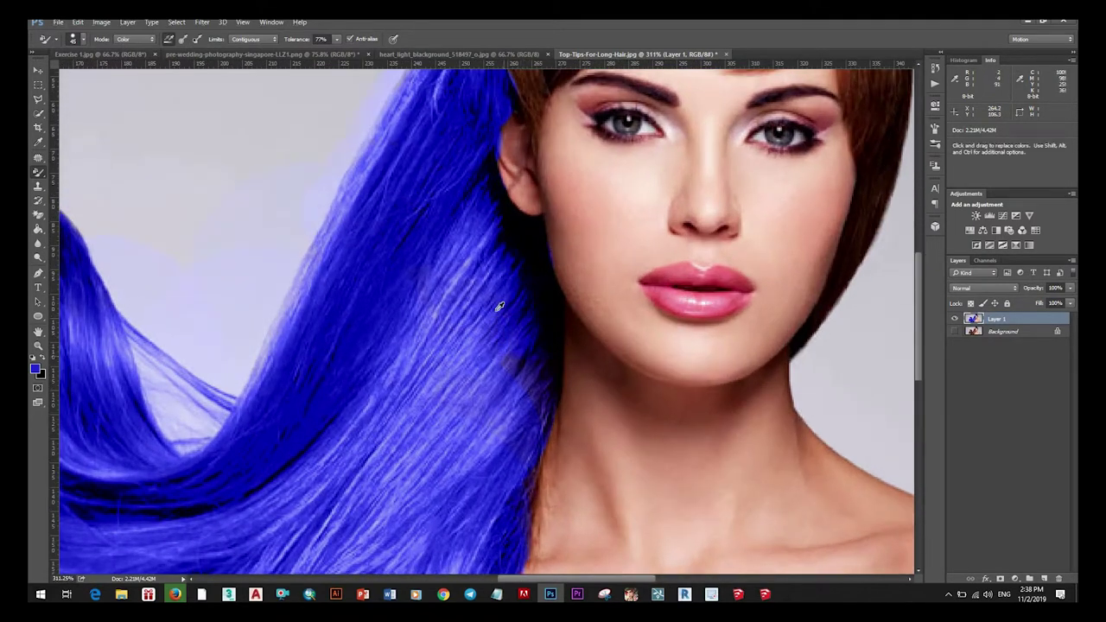
{"action": "scroll", "coordinate": [499, 323], "scroll_direction": "down", "scroll_amount": 5}
{"action": "scroll", "coordinate": [506, 362], "scroll_direction": "up", "scroll_amount": 1}
{"action": "scroll", "coordinate": [510, 398], "scroll_direction": "down", "scroll_amount": 2}
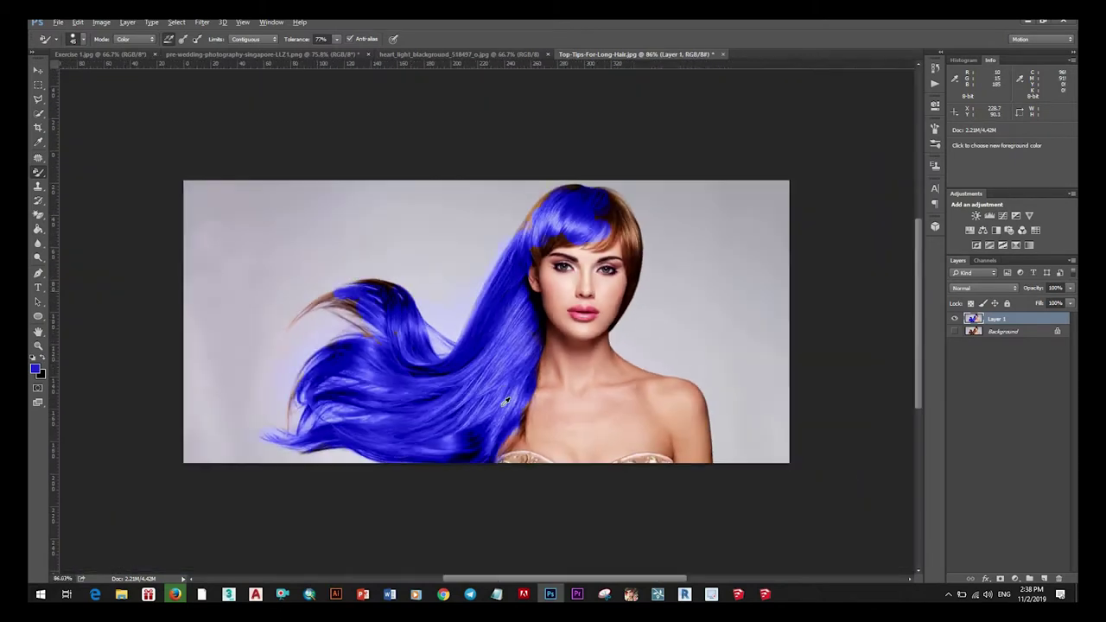
{"action": "scroll", "coordinate": [517, 439], "scroll_direction": "down", "scroll_amount": 1}
{"action": "scroll", "coordinate": [519, 441], "scroll_direction": "up", "scroll_amount": 1}
{"action": "scroll", "coordinate": [531, 444], "scroll_direction": "down", "scroll_amount": 1}
{"action": "scroll", "coordinate": [530, 458], "scroll_direction": "up", "scroll_amount": 1}
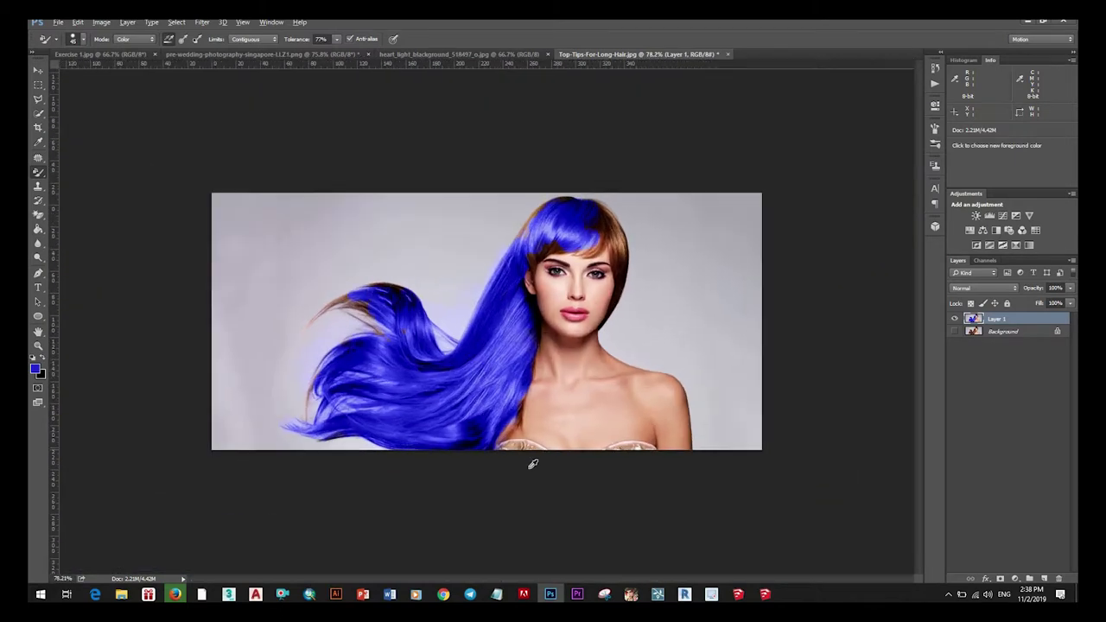
{"action": "scroll", "coordinate": [530, 449], "scroll_direction": "up", "scroll_amount": 2}
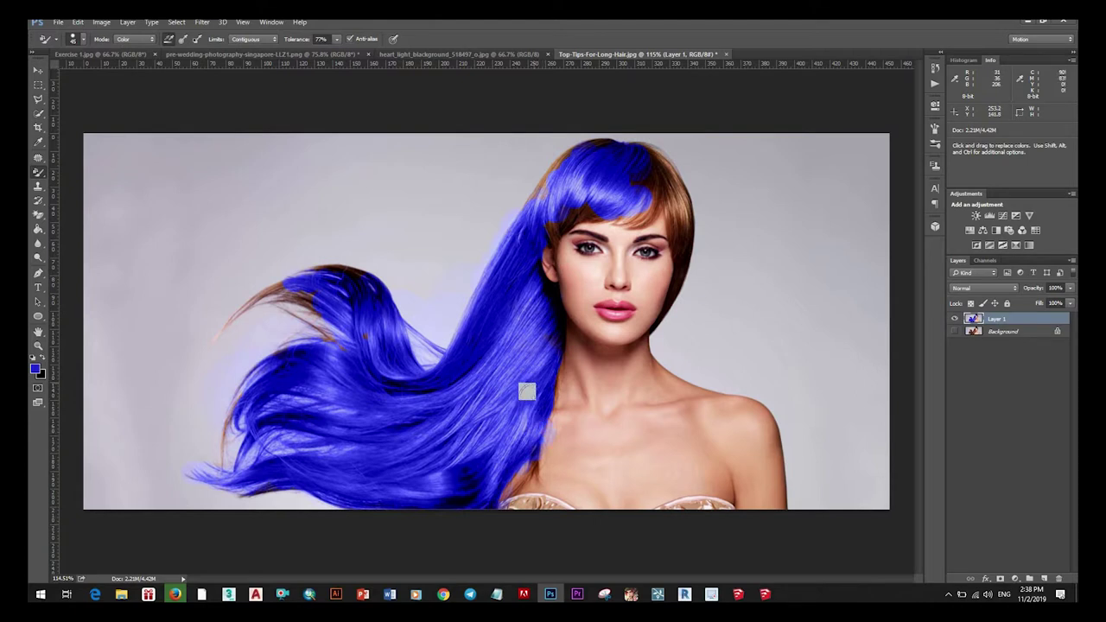
{"action": "key", "text": "ctrl+minus"}
{"action": "key", "text": "ctrl+minus"}
{"action": "key", "text": "ctrl+0"}
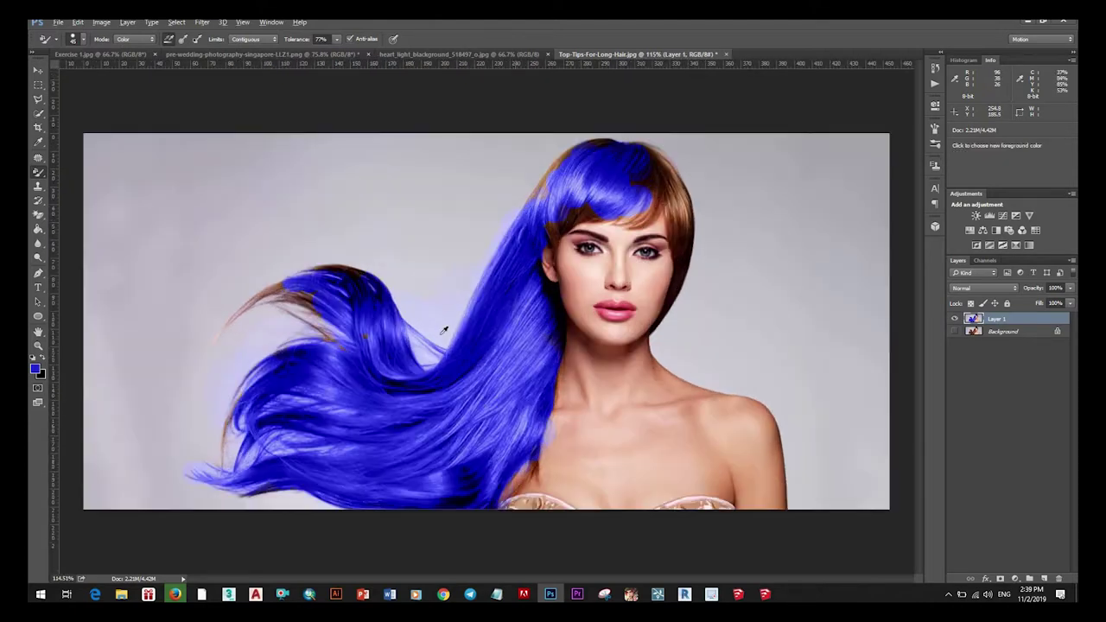
{"action": "scroll", "coordinate": [300, 304], "scroll_direction": "down", "scroll_amount": 2}
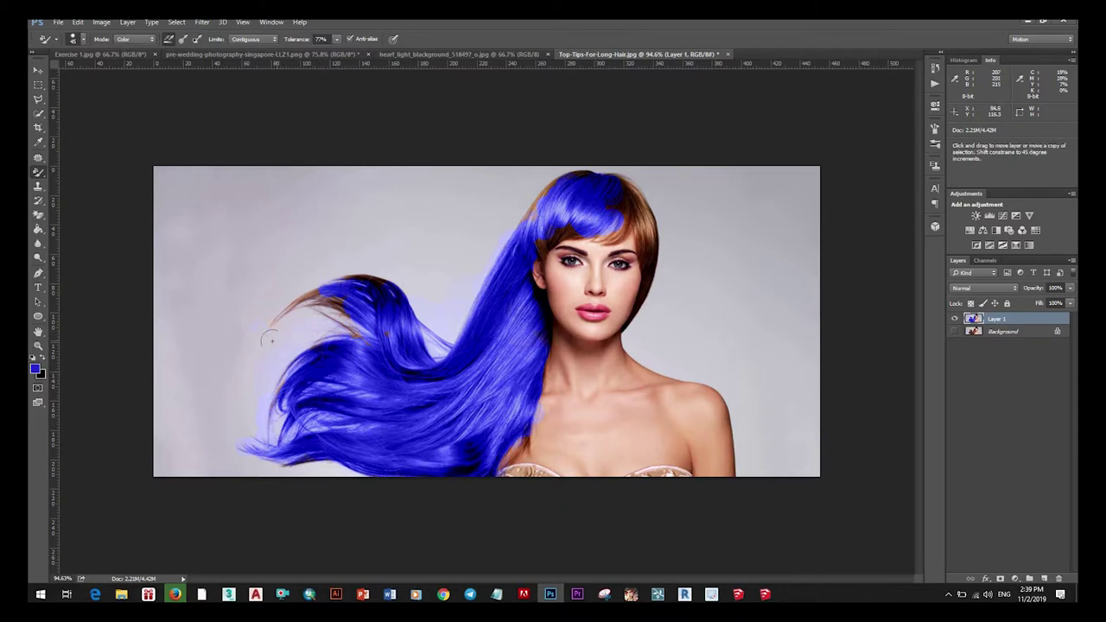
{"action": "scroll", "coordinate": [281, 332], "scroll_direction": "up", "scroll_amount": 3}
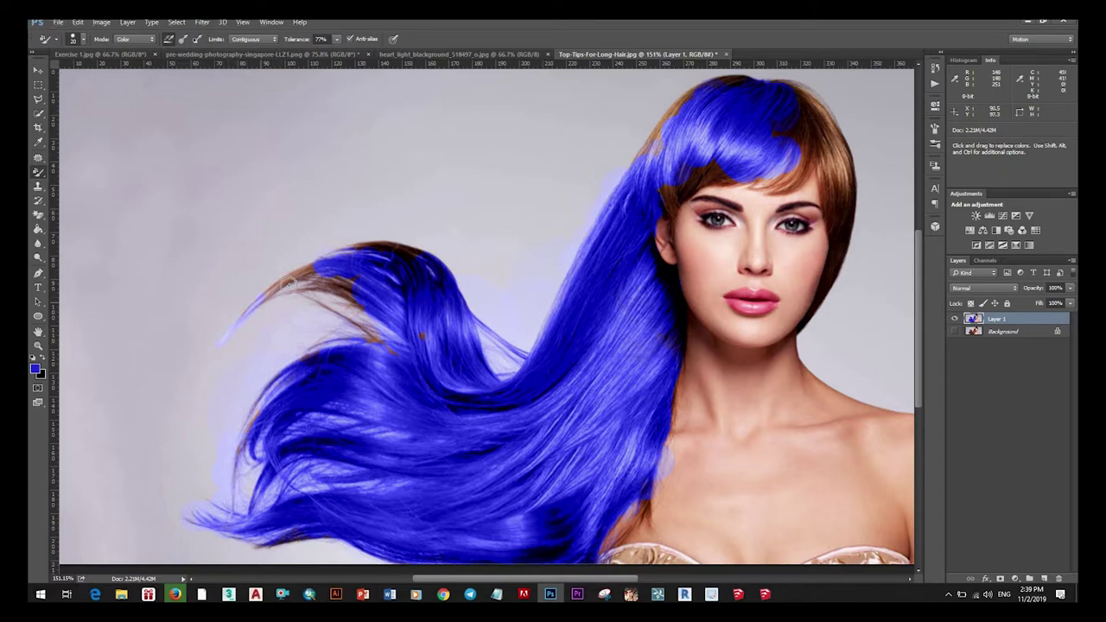
Turn the remaining brown strands and the hair tips along the top blue.
{"action": "mouse_move", "coordinate": [288, 279]}
{"action": "left_mouse_down"}
{"action": "mouse_move", "coordinate": [259, 293]}
{"action": "mouse_move", "coordinate": [354, 280]}
{"action": "left_mouse_up"}
{"action": "left_click_drag", "start_coordinate": [401, 350], "coordinate": [381, 338]}
{"action": "left_click_drag", "start_coordinate": [363, 257], "coordinate": [495, 324]}
{"action": "scroll", "coordinate": [555, 378], "scroll_direction": "down", "scroll_amount": 3}
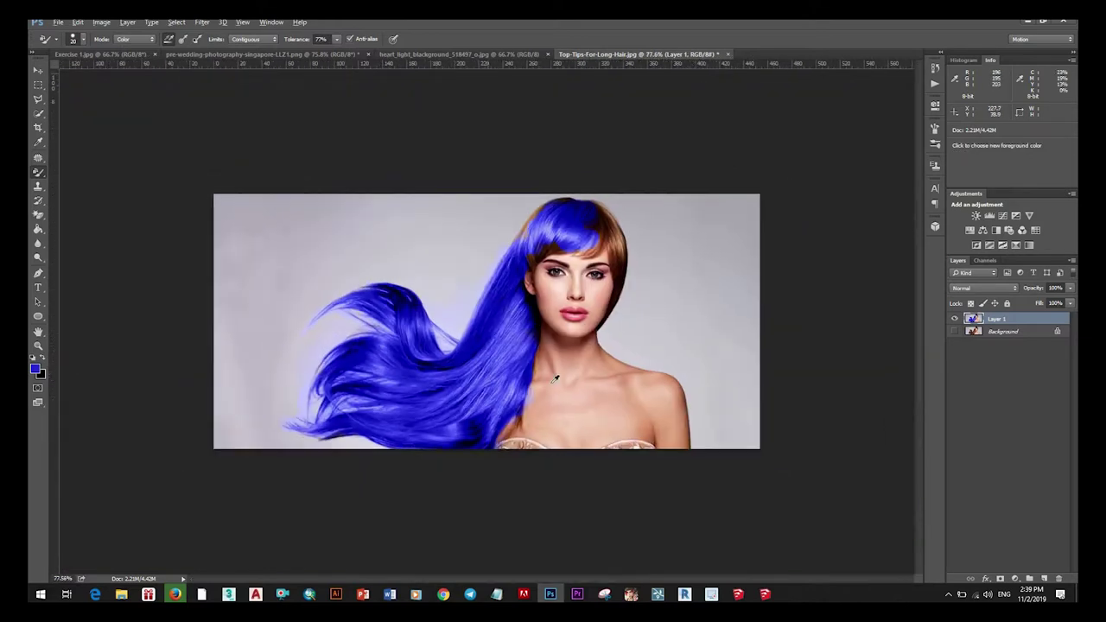
{"action": "scroll", "coordinate": [537, 436], "scroll_direction": "up", "scroll_amount": 1}
{"action": "scroll", "coordinate": [519, 471], "scroll_direction": "up", "scroll_amount": 2}
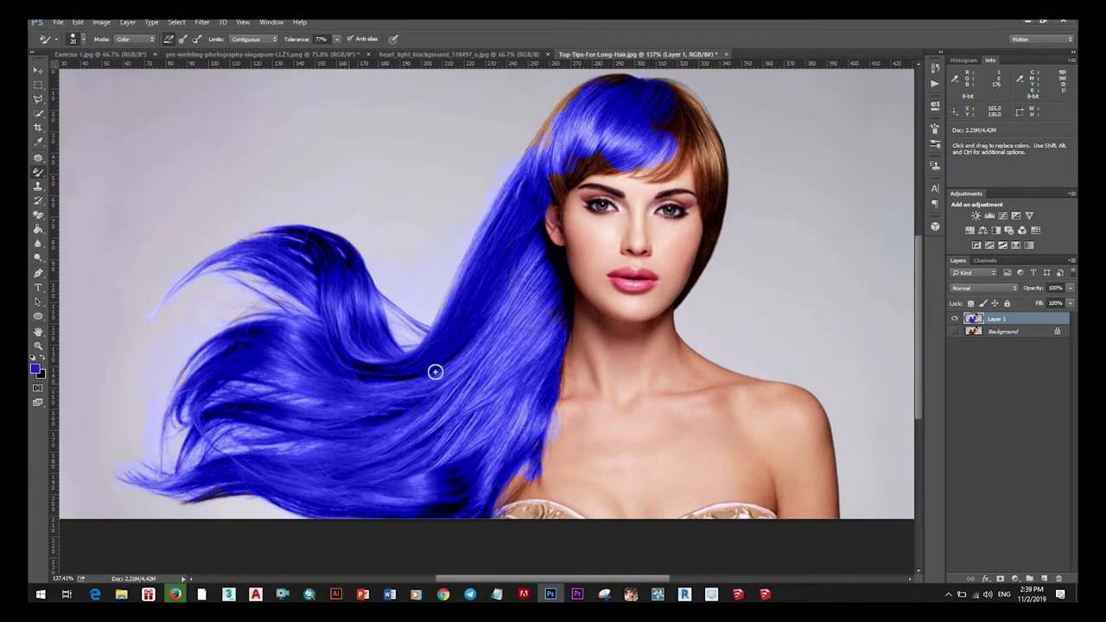
{"action": "scroll", "coordinate": [661, 472], "scroll_direction": "down", "scroll_amount": 2}
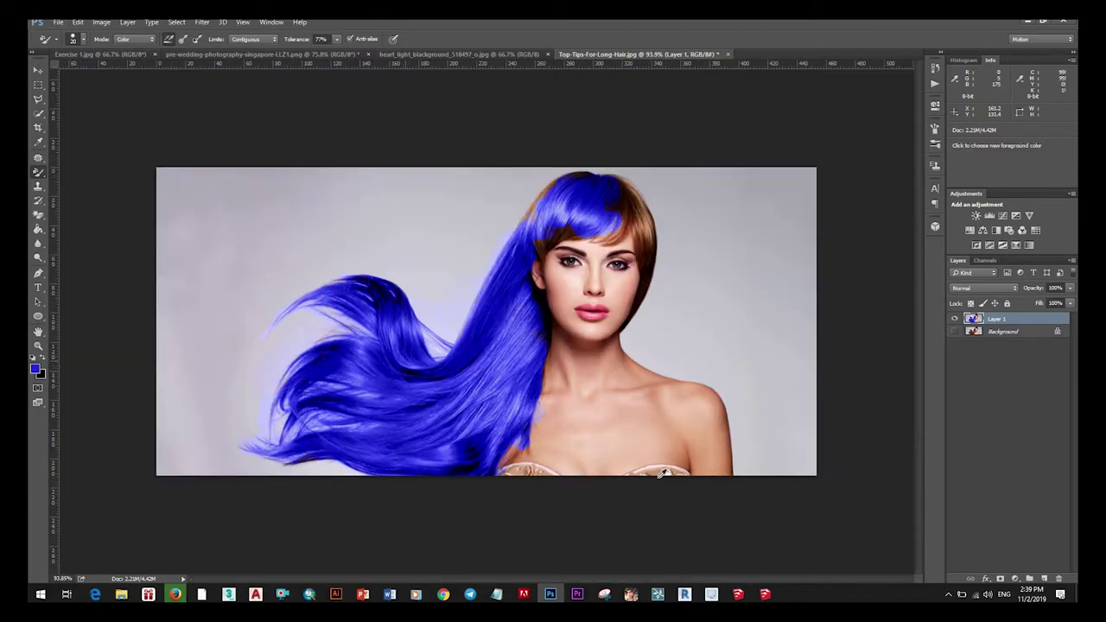
{"action": "scroll", "coordinate": [662, 472], "scroll_direction": "up", "scroll_amount": 1}
{"action": "scroll", "coordinate": [643, 477], "scroll_direction": "up", "scroll_amount": 1}
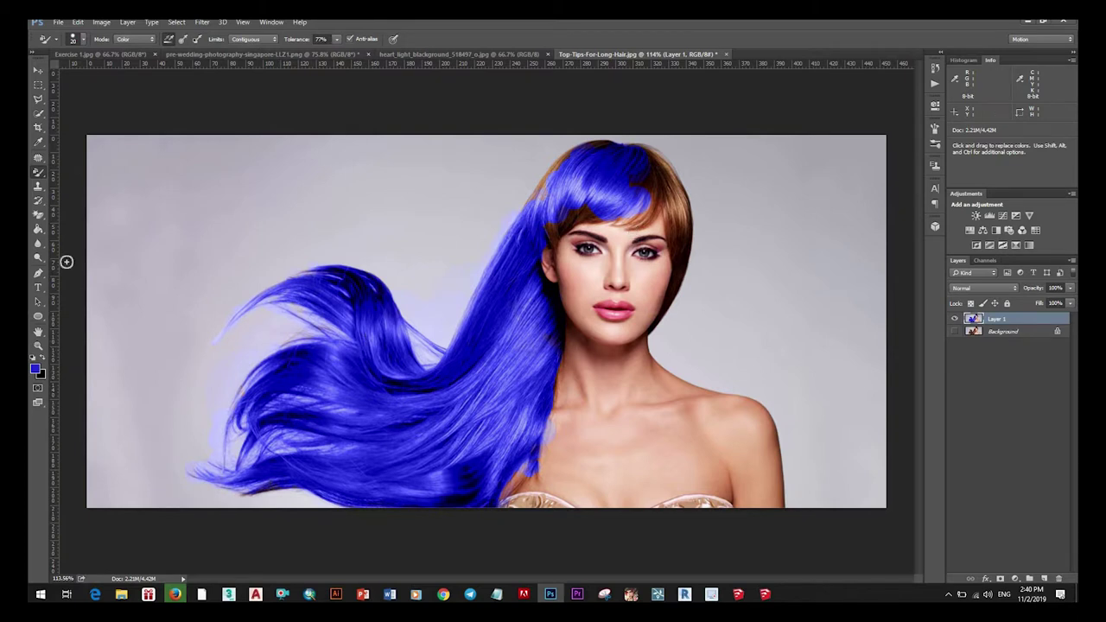
With the Pencil Tool, sample the skin tone and undo a test stroke on the bodice.
{"action": "left_click", "coordinate": [38, 141]}
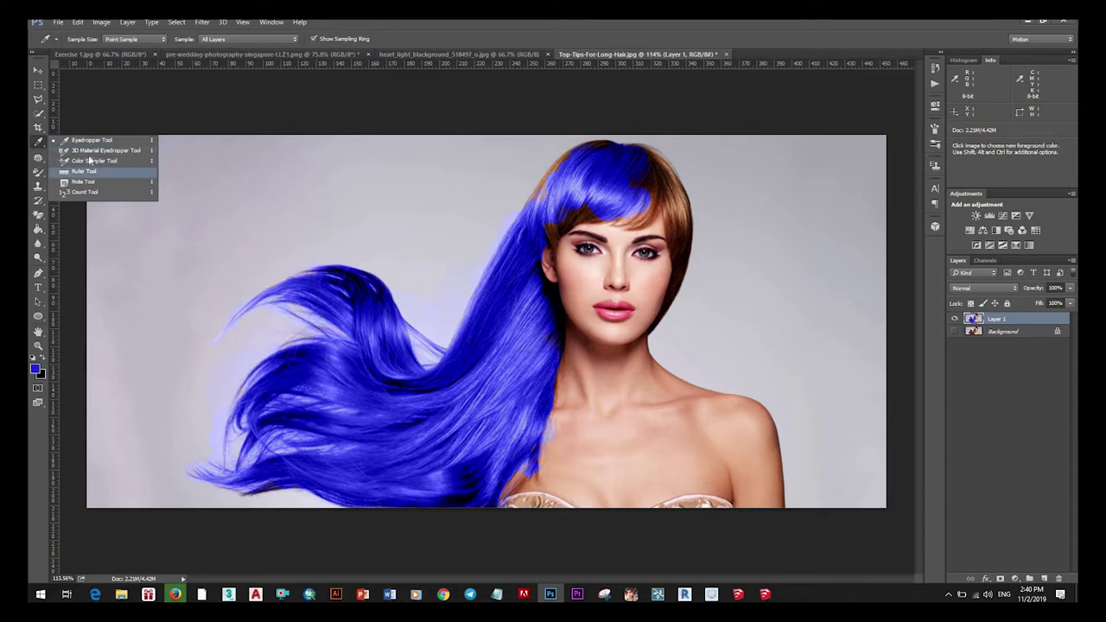
{"action": "left_click", "coordinate": [38, 172]}
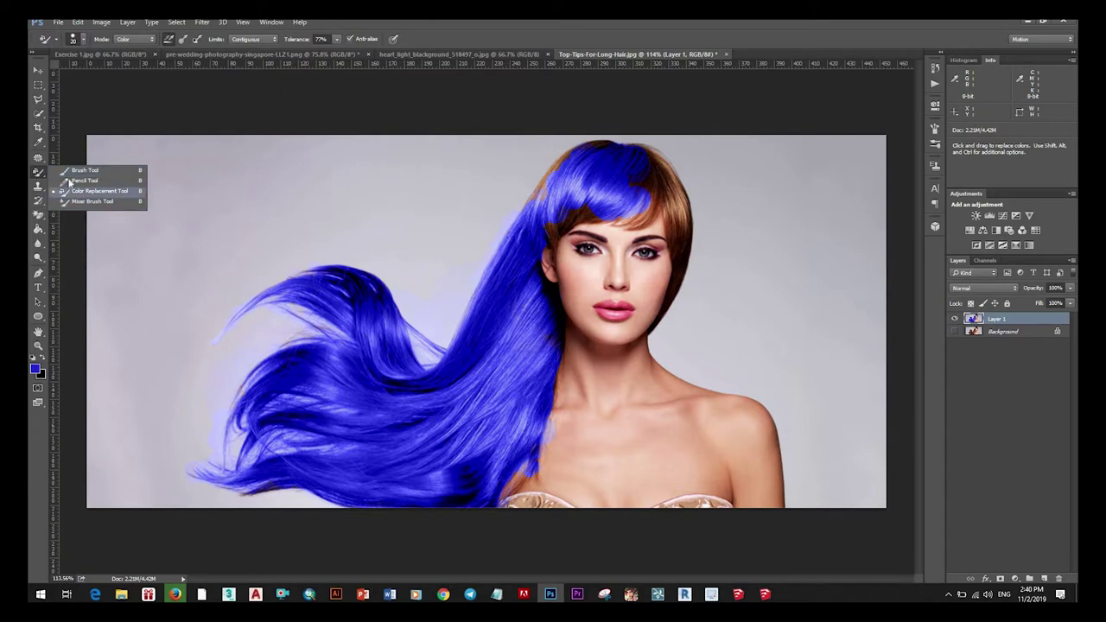
{"action": "left_click", "coordinate": [84, 181]}
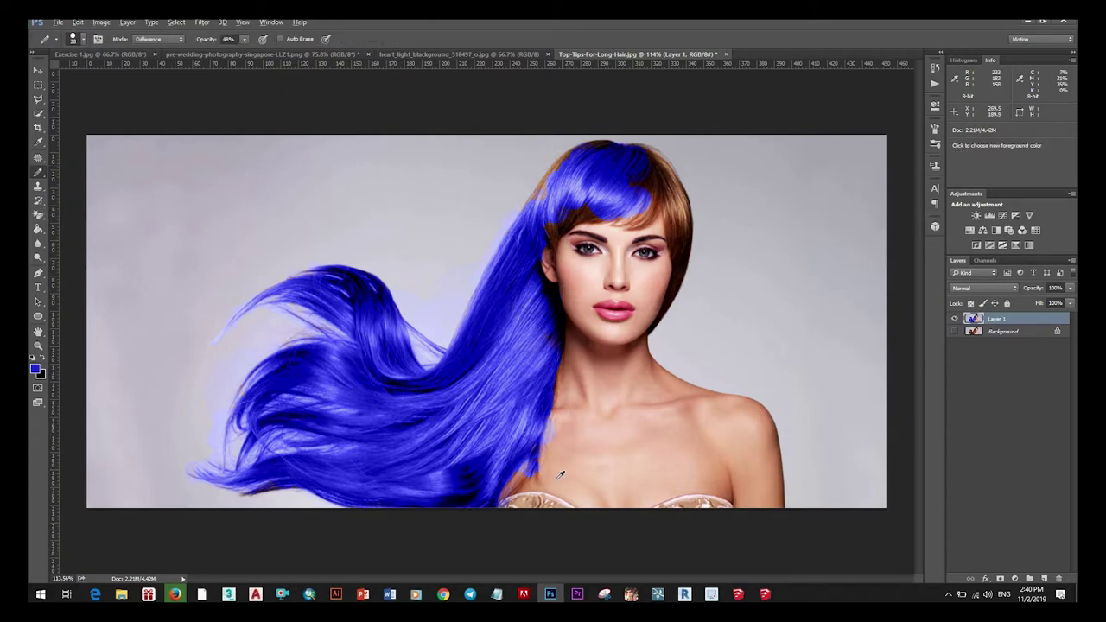
{"action": "left_click", "coordinate": [553, 478], "text": "alt"}
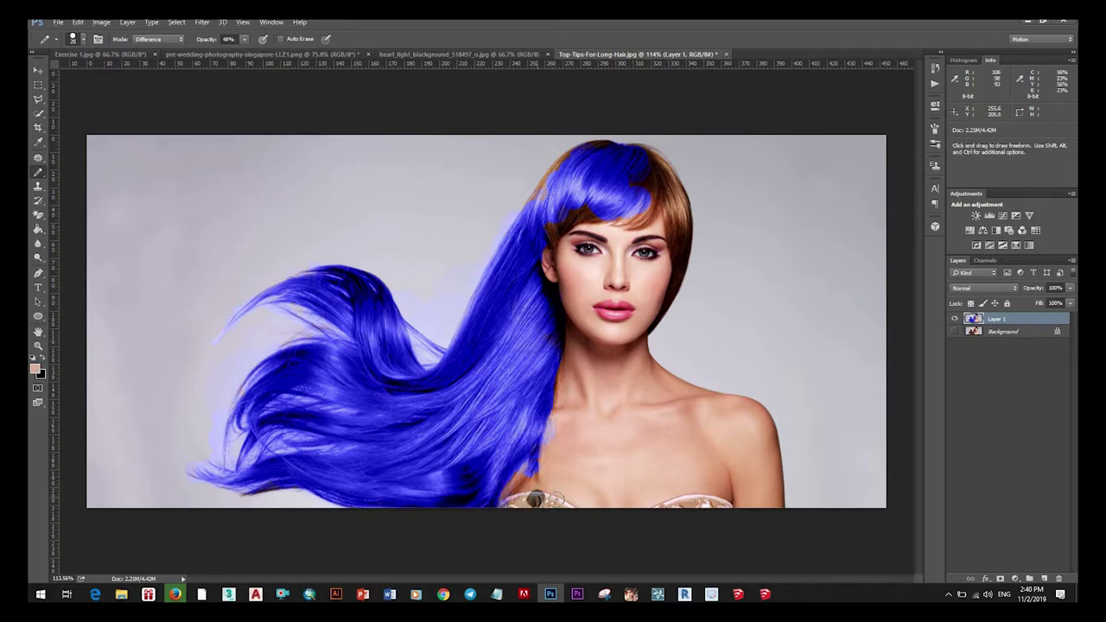
{"action": "mouse_move", "coordinate": [538, 501]}
{"action": "left_mouse_down"}
{"action": "mouse_move", "coordinate": [522, 496]}
{"action": "mouse_move", "coordinate": [546, 497]}
{"action": "mouse_move", "coordinate": [527, 496]}
{"action": "left_mouse_up"}
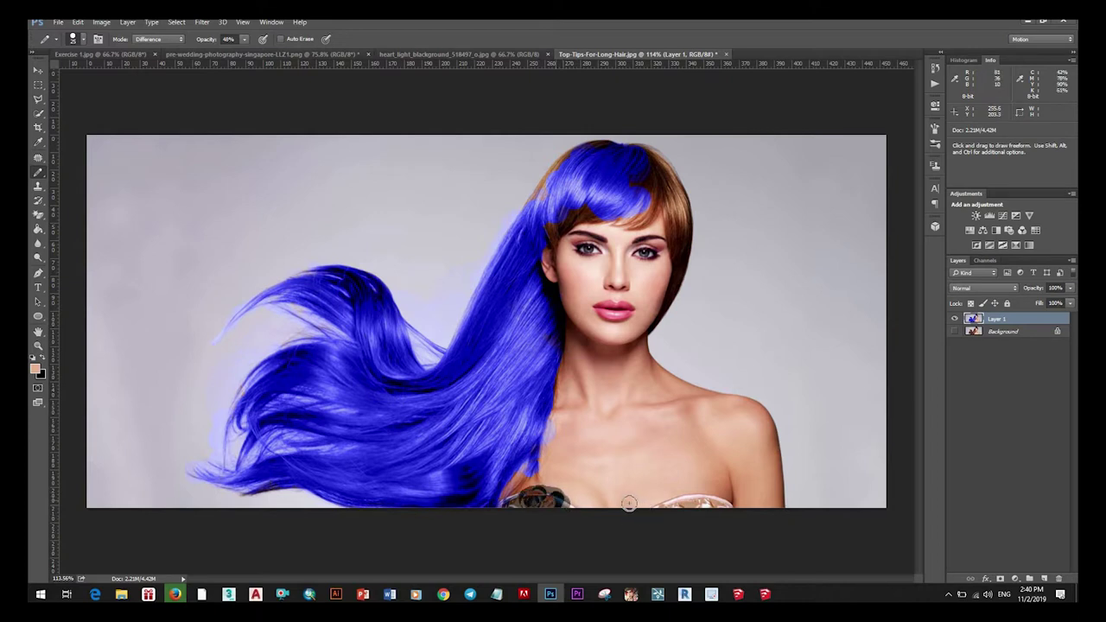
{"action": "key", "text": "ctrl+z"}
{"action": "key", "text": "ctrl+alt+z"}
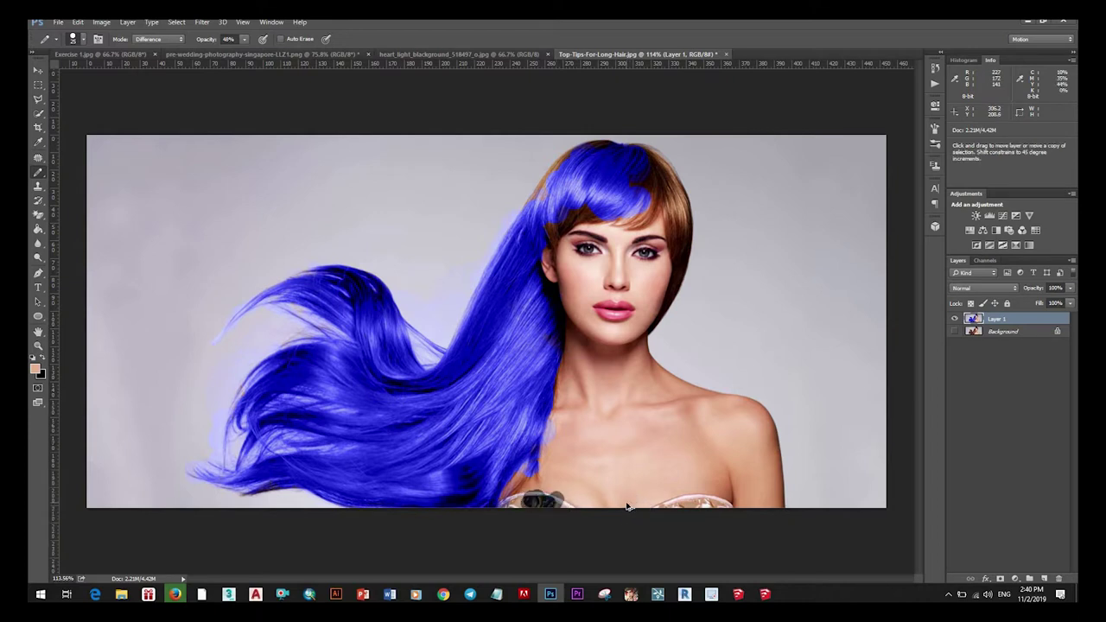
{"action": "key", "text": "ctrl+alt+z"}
{"action": "key", "text": "ctrl+alt+z"}
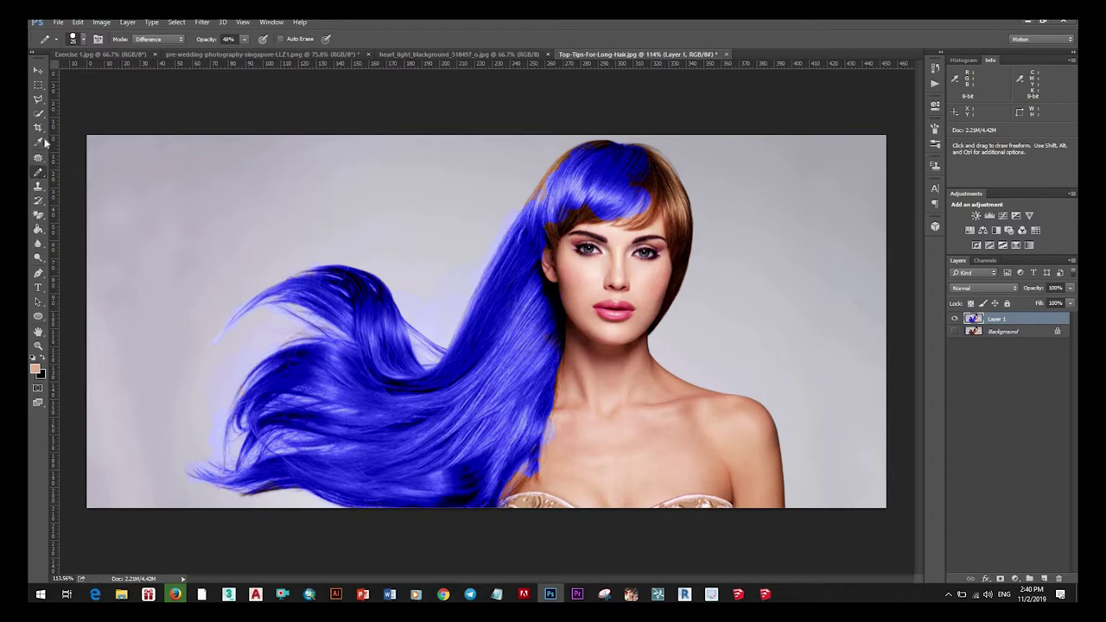
Browse the tool groups and go back to the Color Replacement Tool.
{"action": "left_click", "coordinate": [38, 201]}
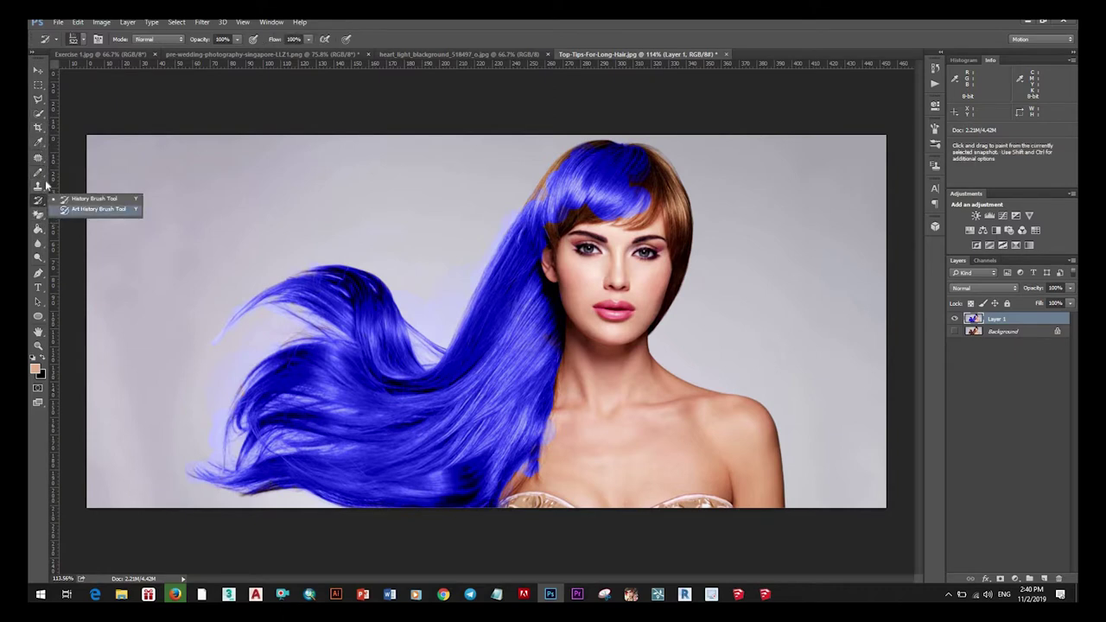
{"action": "left_click", "coordinate": [40, 142]}
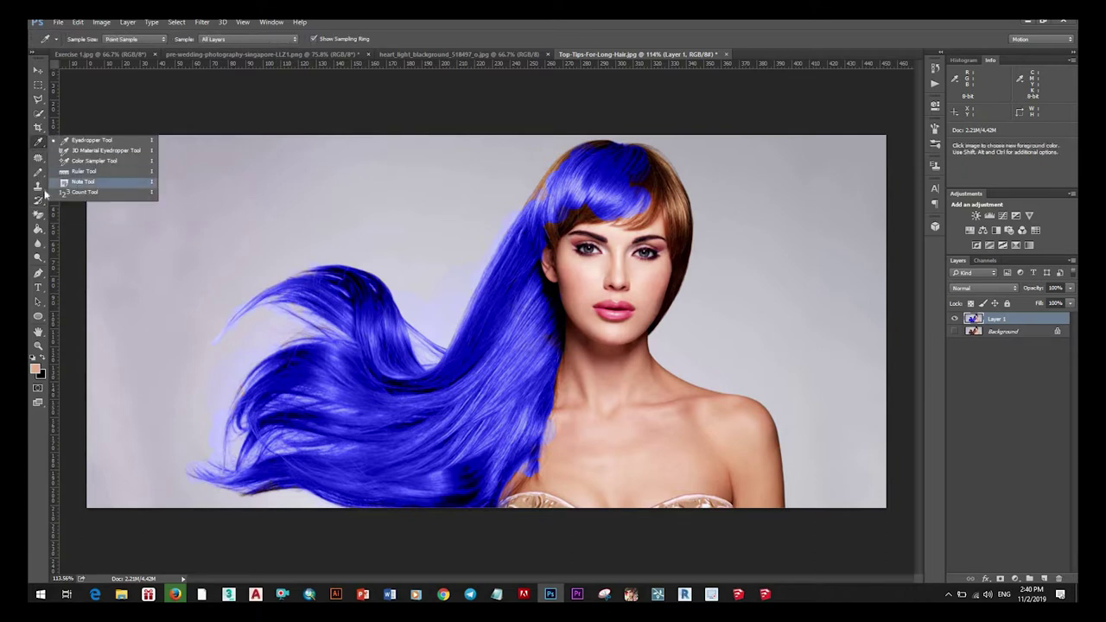
{"action": "left_click", "coordinate": [39, 201]}
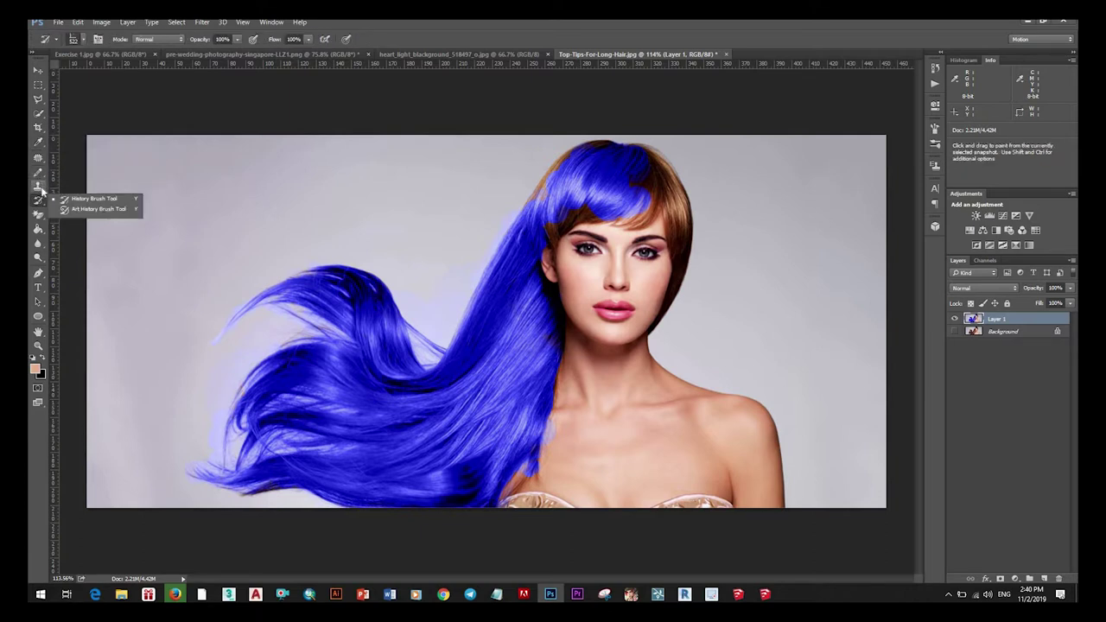
{"action": "left_click", "coordinate": [40, 186]}
{"action": "left_click", "coordinate": [38, 172]}
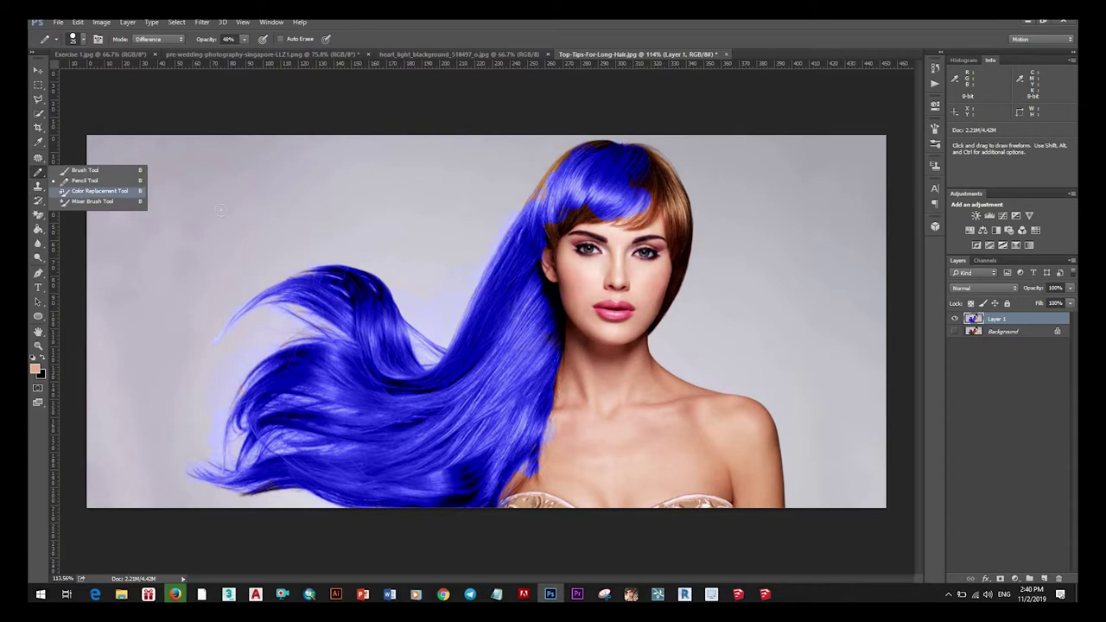
{"action": "left_click", "coordinate": [87, 190]}
Sample the blue from the painted hair as the foreground colour.
{"action": "scroll", "coordinate": [554, 466], "scroll_direction": "up", "scroll_amount": 3}
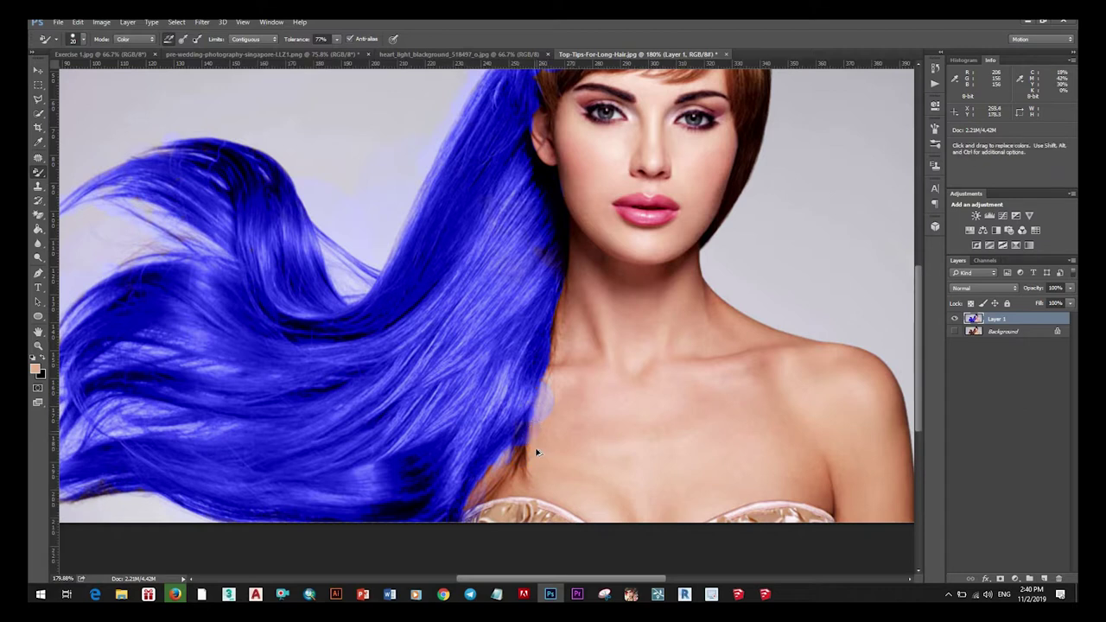
{"action": "scroll", "coordinate": [592, 391], "scroll_direction": "down", "scroll_amount": 3}
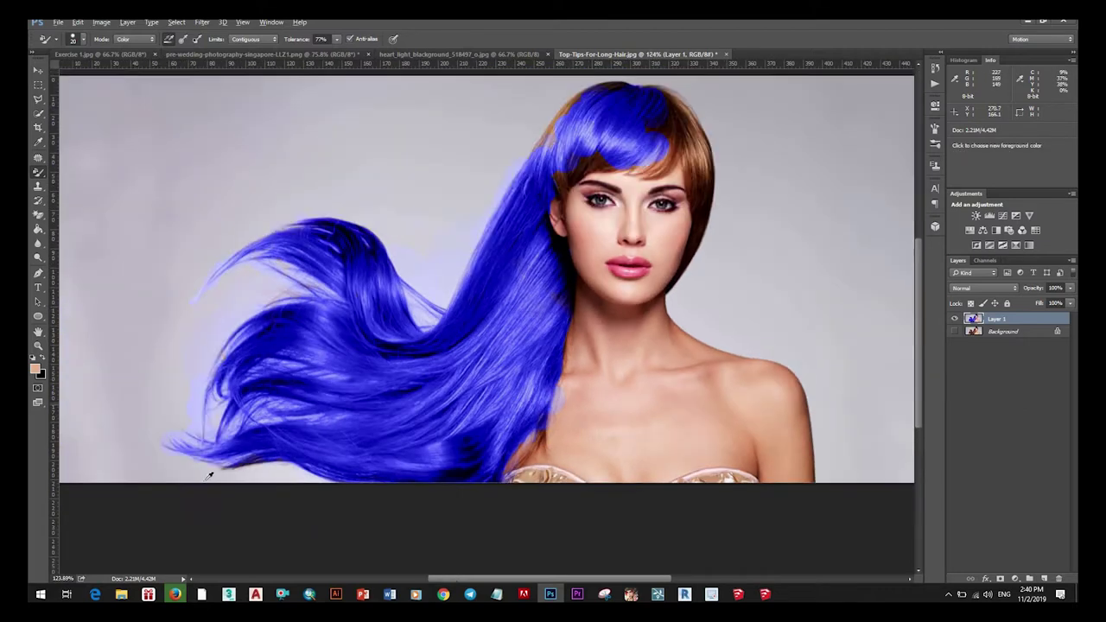
{"action": "scroll", "coordinate": [261, 471], "scroll_direction": "up", "scroll_amount": 3}
{"action": "scroll", "coordinate": [262, 471], "scroll_direction": "up", "scroll_amount": 2}
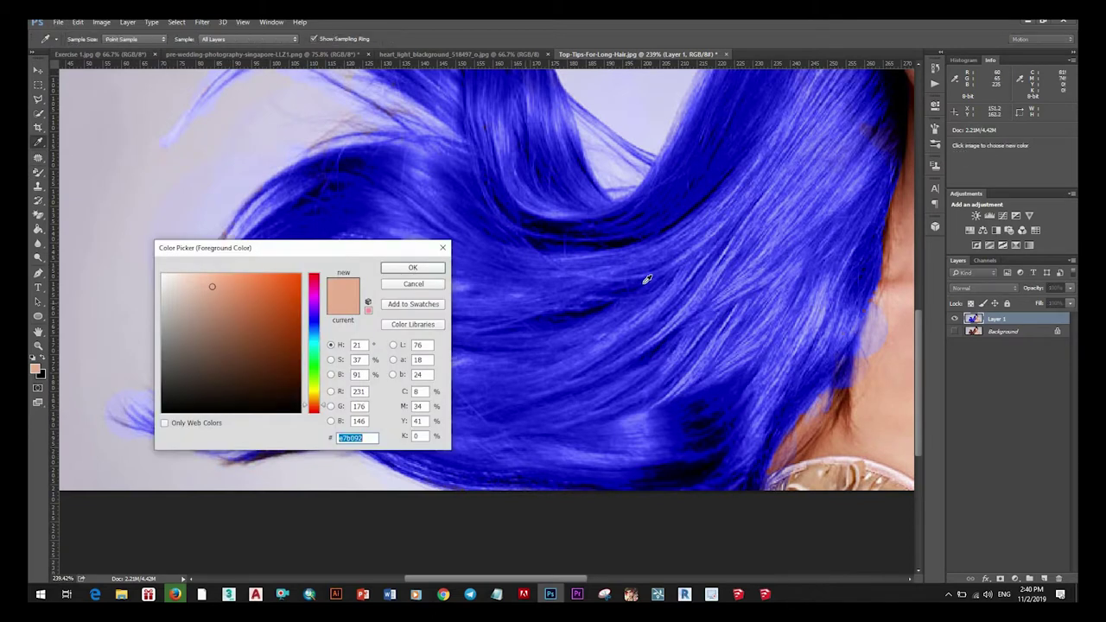
{"action": "left_click", "coordinate": [600, 301]}
{"action": "left_click", "coordinate": [402, 269]}
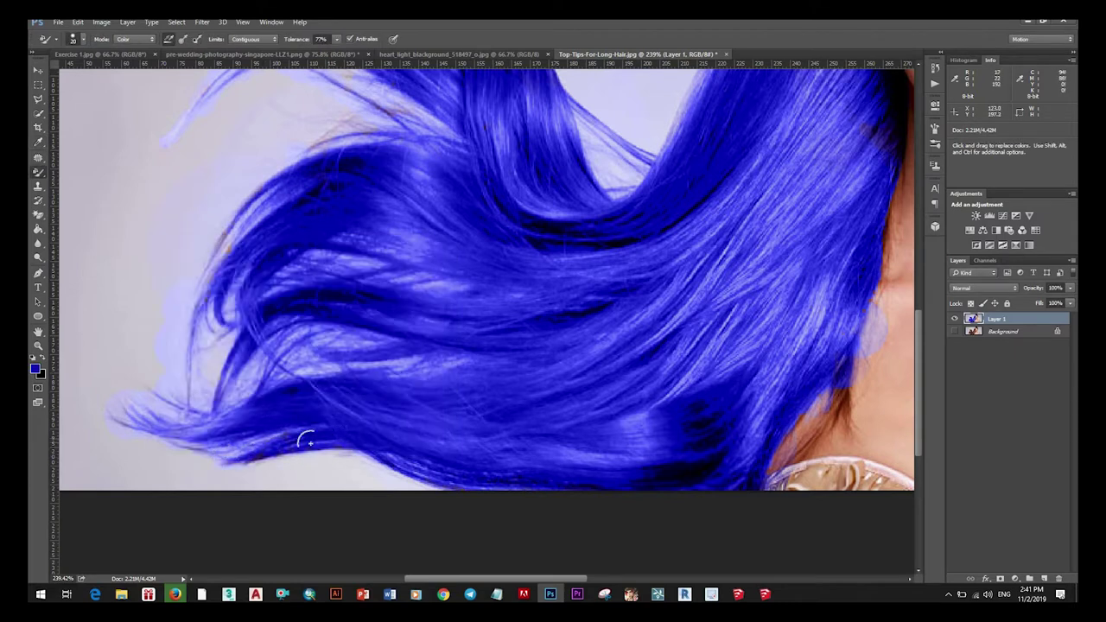
Zoom around the portrait to inspect the hair along the neck and shoulder.
{"action": "scroll", "coordinate": [345, 319], "scroll_direction": "down", "scroll_amount": 5}
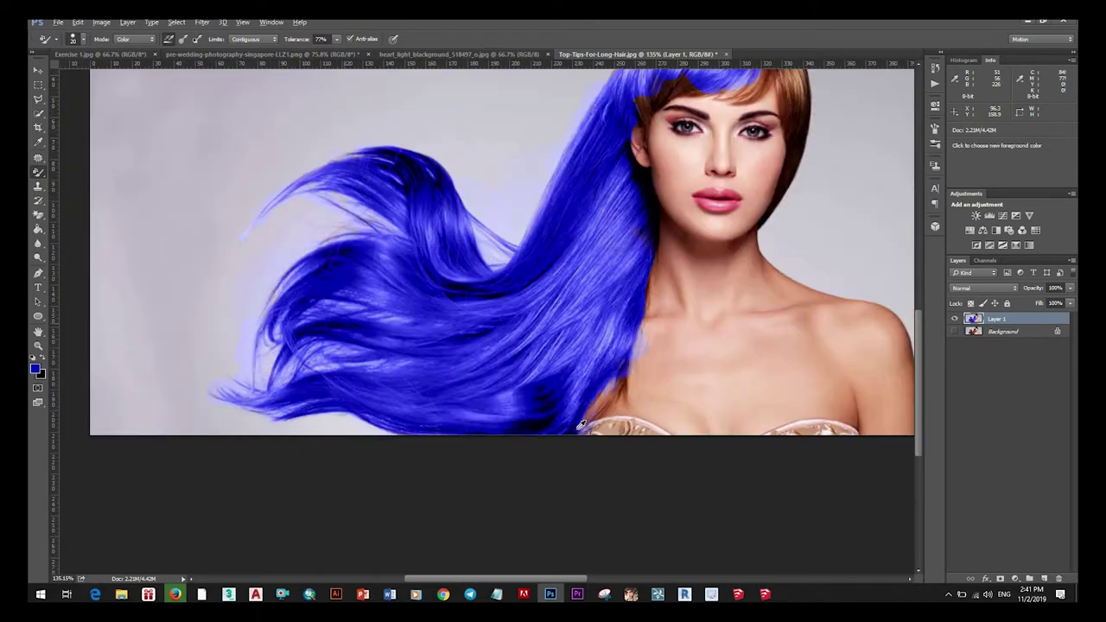
{"action": "scroll", "coordinate": [519, 363], "scroll_direction": "up", "scroll_amount": 1}
{"action": "scroll", "coordinate": [562, 372], "scroll_direction": "up", "scroll_amount": 2}
{"action": "scroll", "coordinate": [599, 384], "scroll_direction": "up", "scroll_amount": 2}
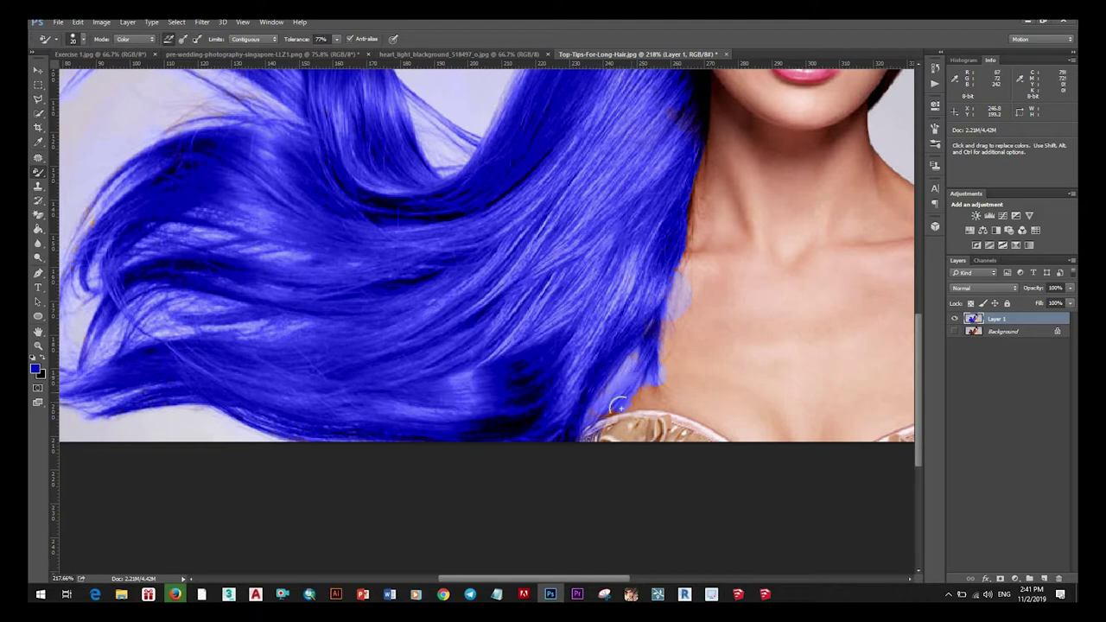
{"action": "scroll", "coordinate": [612, 408], "scroll_direction": "up", "scroll_amount": 5}
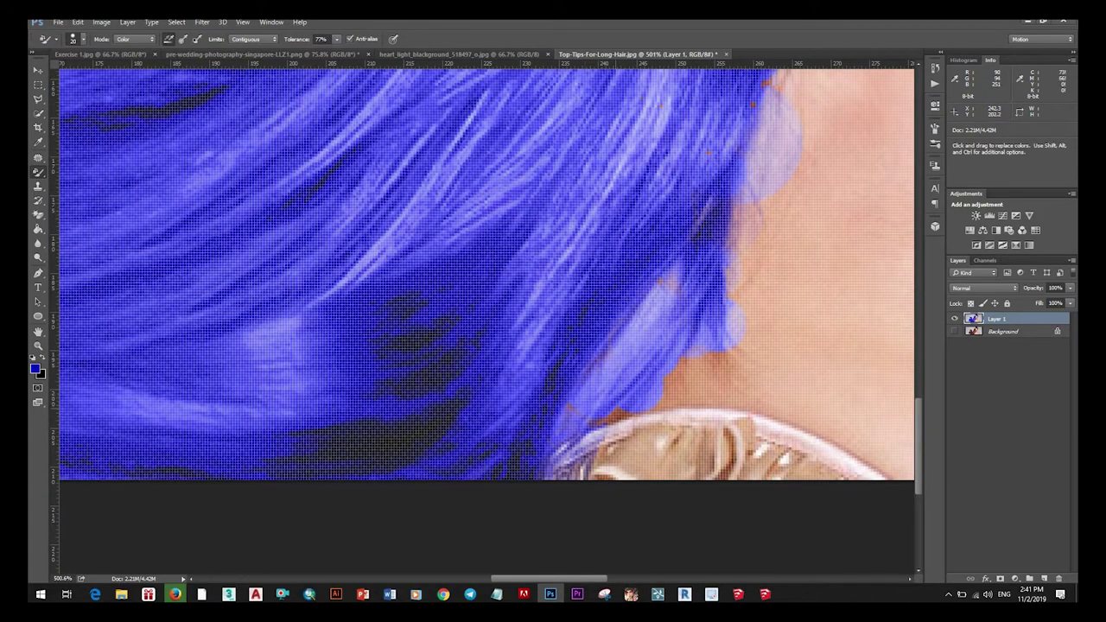
{"action": "scroll", "coordinate": [539, 370], "scroll_direction": "down", "scroll_amount": 3}
{"action": "scroll", "coordinate": [527, 354], "scroll_direction": "down", "scroll_amount": 1}
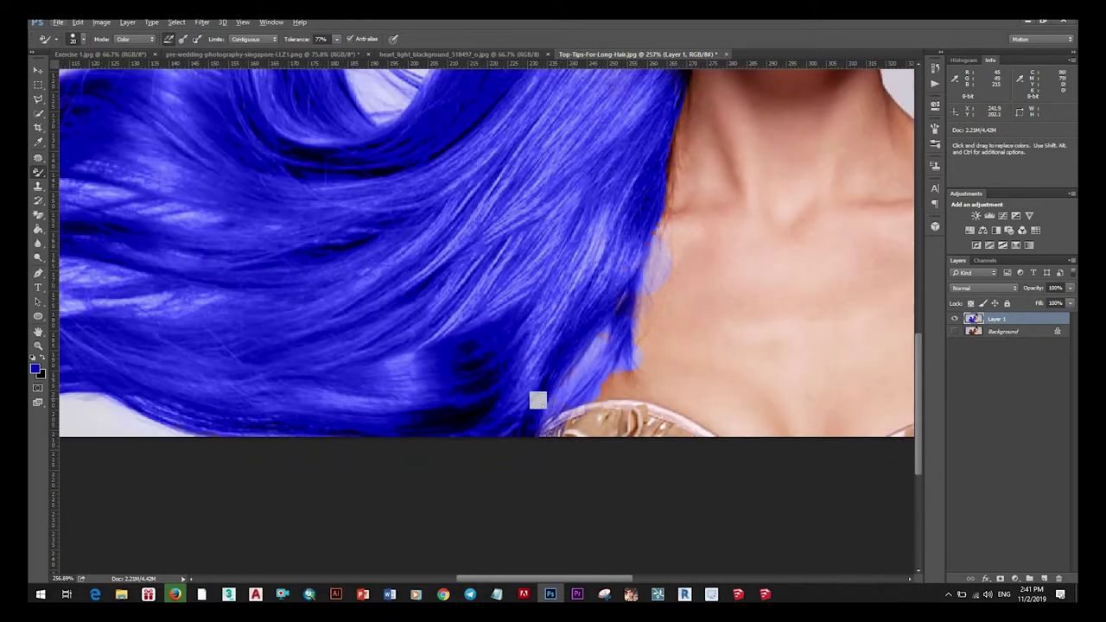
{"action": "scroll", "coordinate": [495, 333], "scroll_direction": "down", "scroll_amount": 1}
{"action": "scroll", "coordinate": [495, 332], "scroll_direction": "down", "scroll_amount": 2}
Paint the hairline and crown edge blue, then zoom out and back in to check.
{"action": "scroll", "coordinate": [572, 281], "scroll_direction": "up", "scroll_amount": 1}
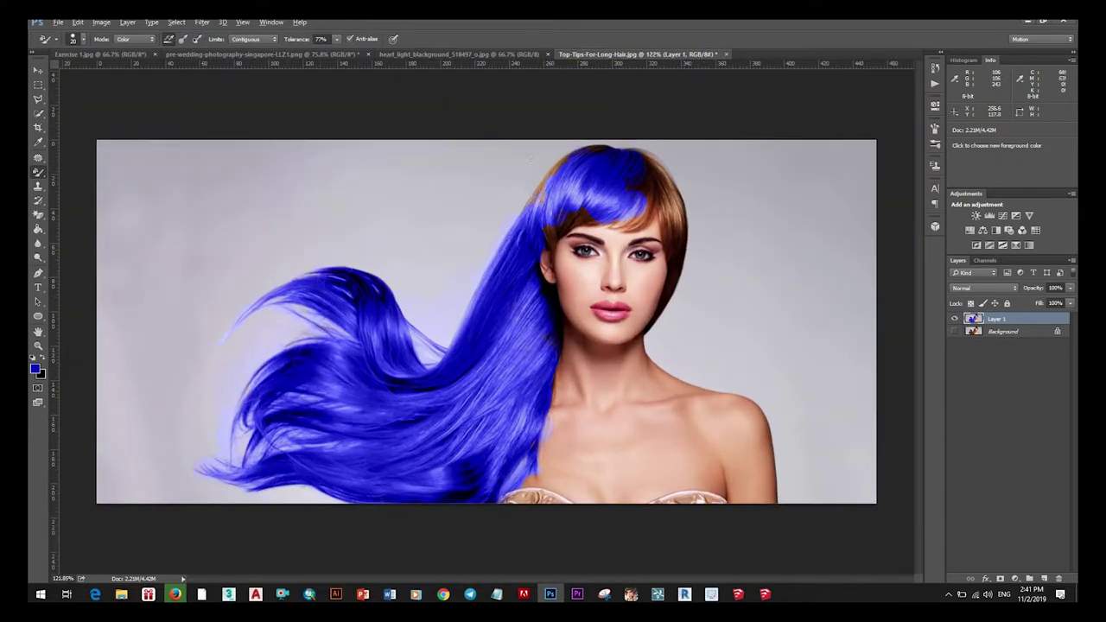
{"action": "scroll", "coordinate": [579, 216], "scroll_direction": "up", "scroll_amount": 1}
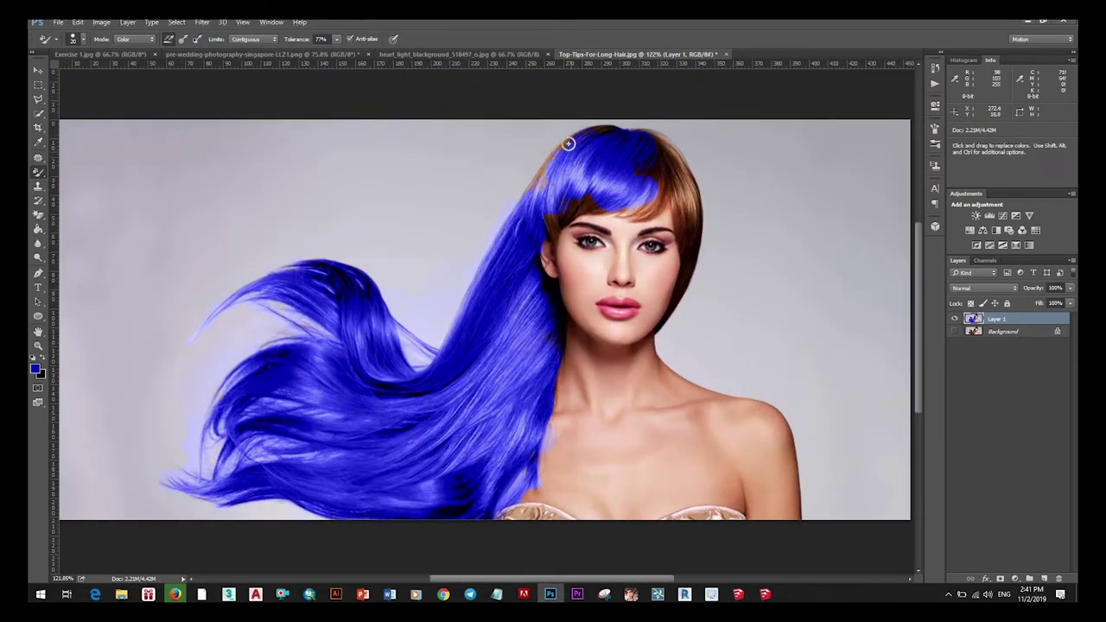
{"action": "left_click_drag", "start_coordinate": [565, 148], "coordinate": [553, 172]}
{"action": "left_click_drag", "start_coordinate": [554, 153], "coordinate": [625, 137]}
{"action": "key", "text": "ctrl+minus"}
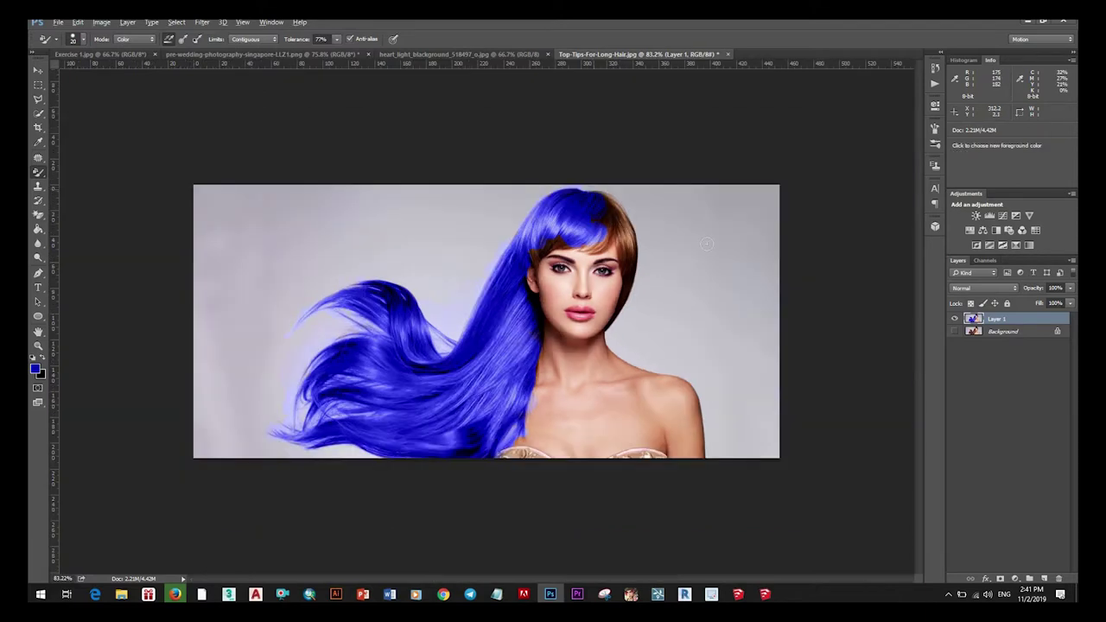
{"action": "key", "text": "ctrl+plus"}
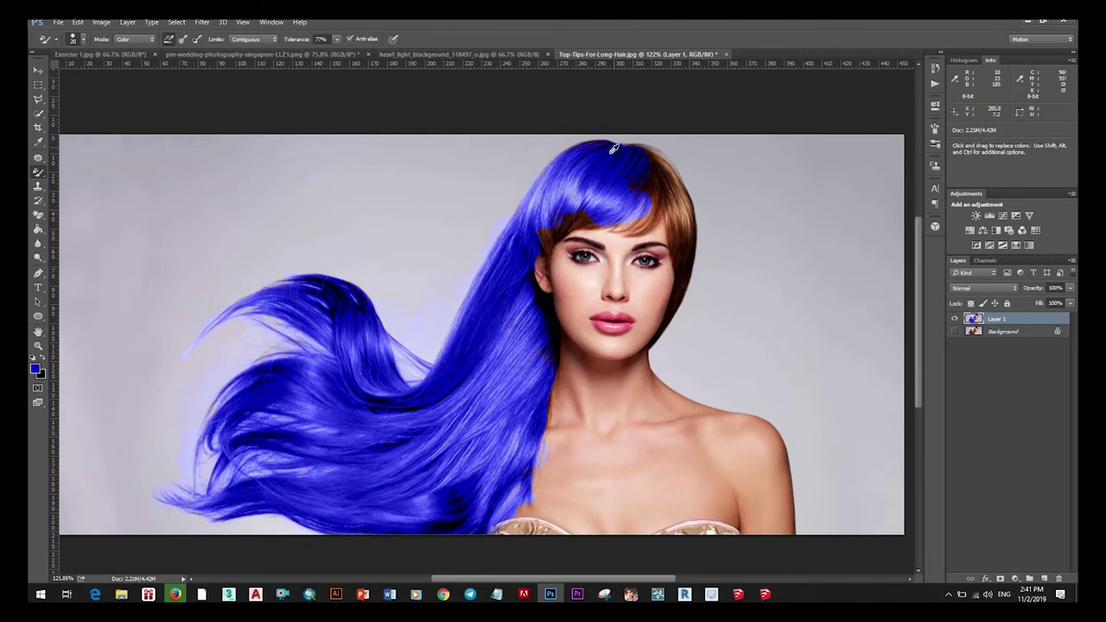
{"action": "scroll", "coordinate": [610, 148], "scroll_direction": "up", "scroll_amount": 4}
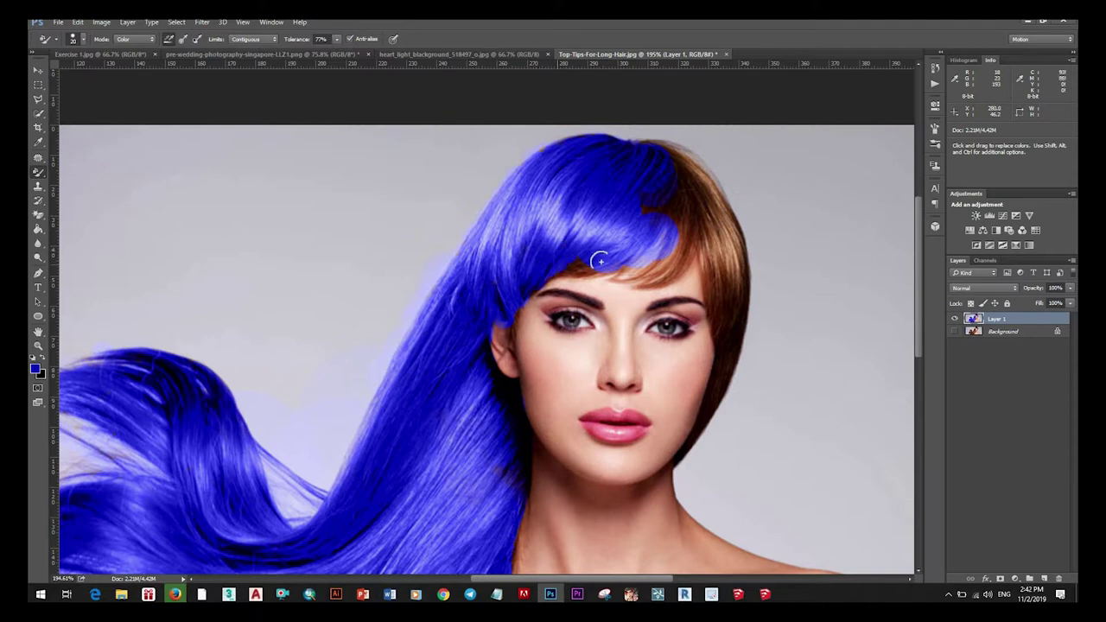
Paint the brown patch at the top right of the head blue.
{"action": "scroll", "coordinate": [614, 257], "scroll_direction": "up", "scroll_amount": 2}
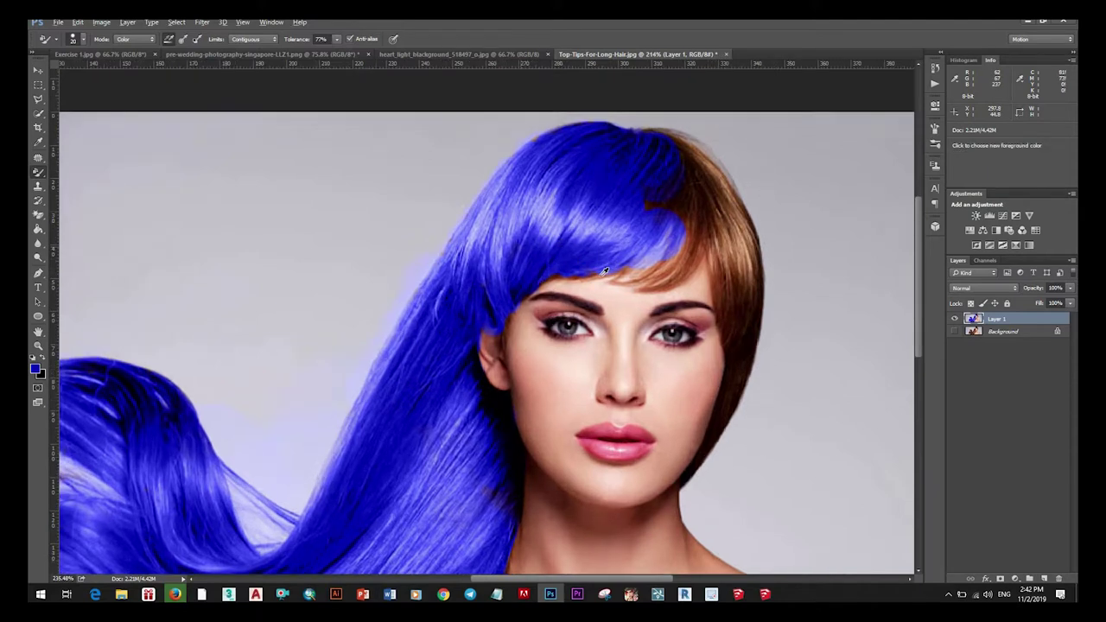
{"action": "scroll", "coordinate": [615, 256], "scroll_direction": "up", "scroll_amount": 3}
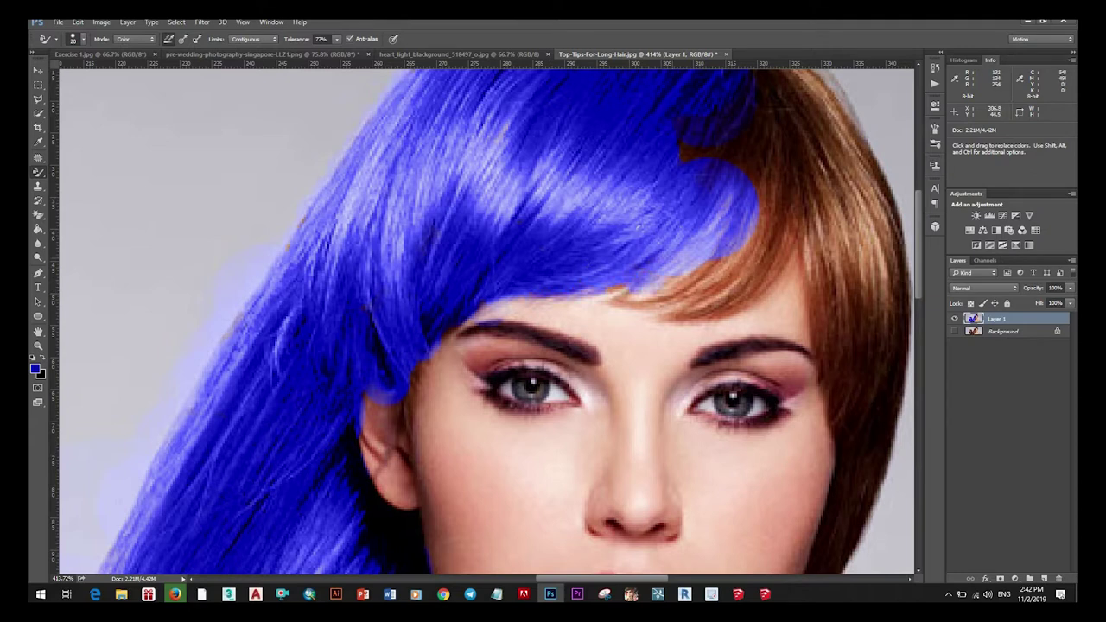
{"action": "scroll", "coordinate": [619, 241], "scroll_direction": "down", "scroll_amount": 2}
{"action": "scroll", "coordinate": [731, 237], "scroll_direction": "up", "scroll_amount": 1}
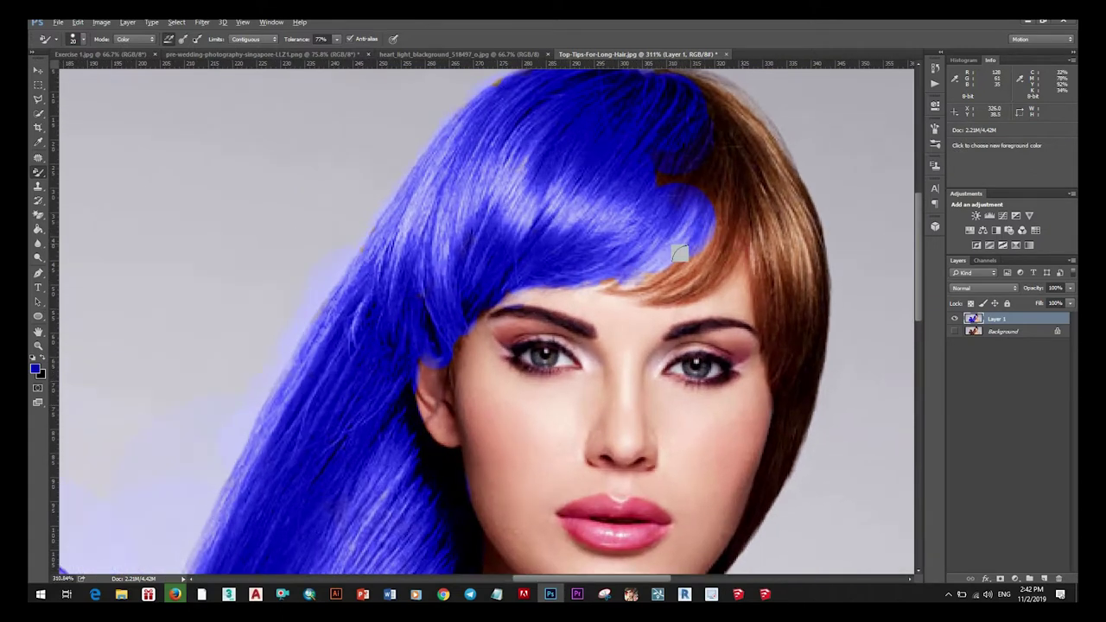
{"action": "left_click_drag", "start_coordinate": [731, 194], "coordinate": [672, 150]}
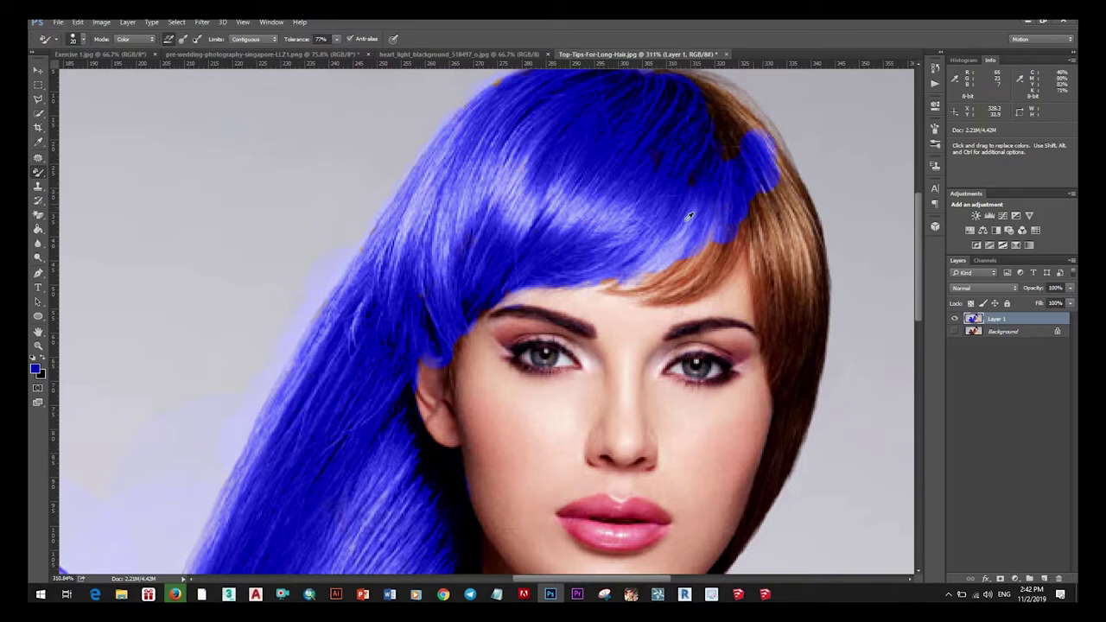
{"action": "scroll", "coordinate": [679, 221], "scroll_direction": "down", "scroll_amount": 4}
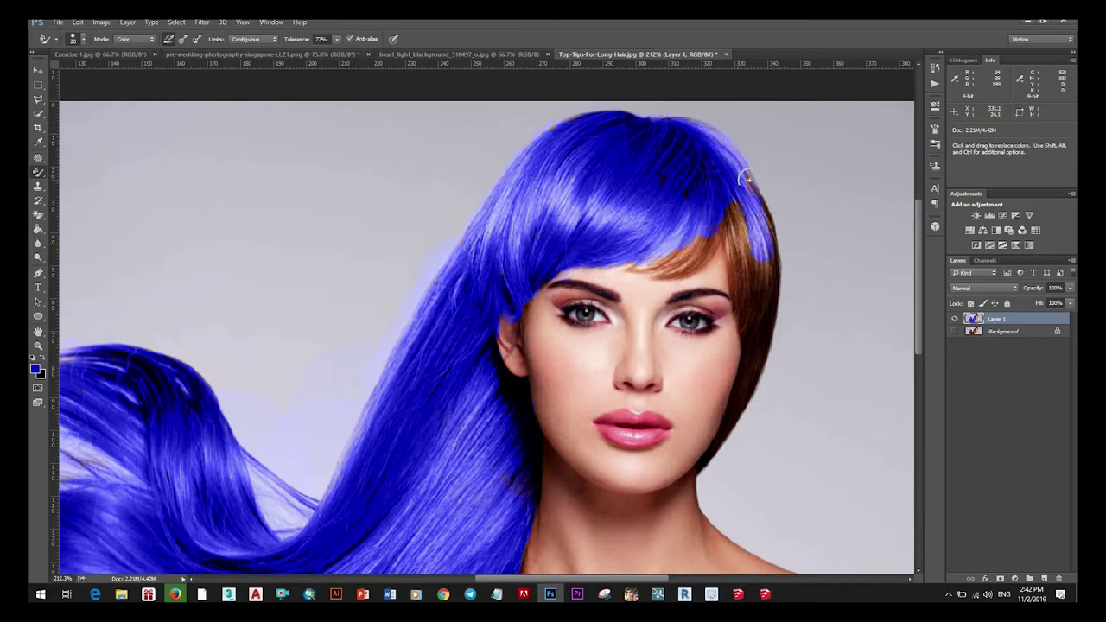
Try blue on the hair's outer edge and beside the right eyebrow, undoing both strokes.
{"action": "left_click_drag", "start_coordinate": [775, 268], "coordinate": [780, 276]}
{"action": "key", "text": "ctrl"}
{"action": "key", "text": "ctrl+z"}
{"action": "key", "text": "ctrl+z"}
{"action": "key", "text": "ctrl+z"}
{"action": "left_click_drag", "start_coordinate": [743, 329], "coordinate": [764, 286]}
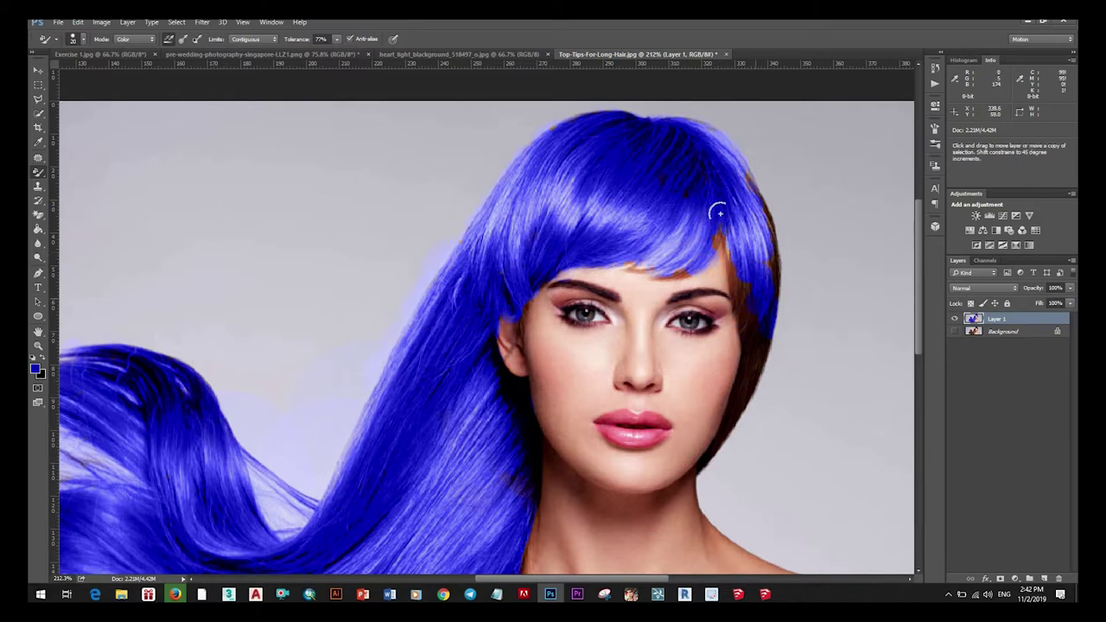
{"action": "key", "text": "ctrl+z"}
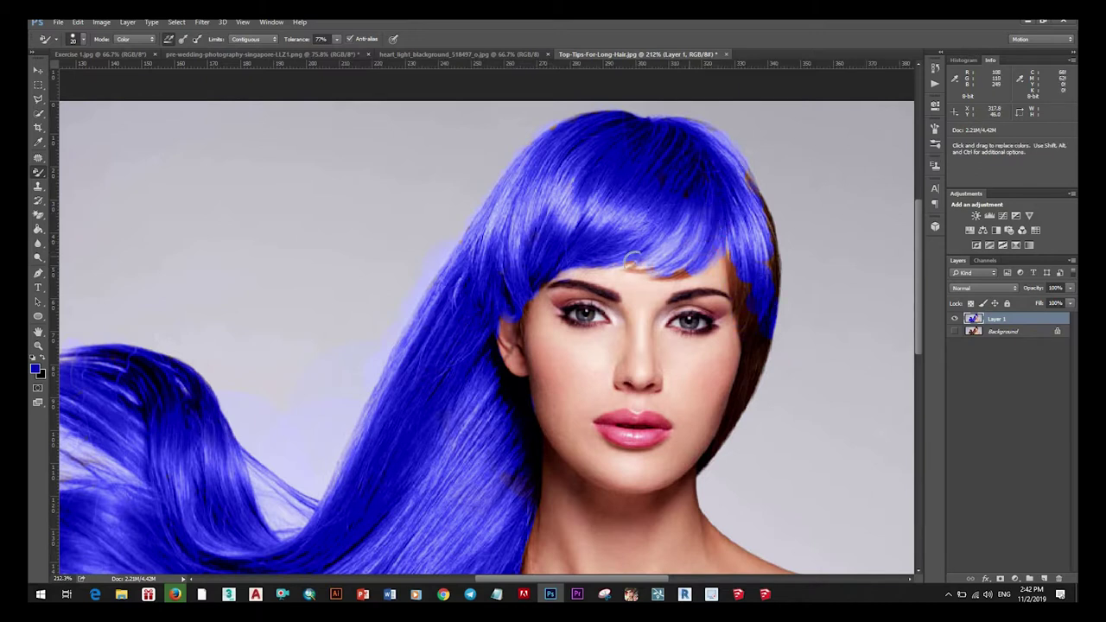
Inspect the right-side hair up close and undo the stray blue patch there.
{"action": "scroll", "coordinate": [656, 263], "scroll_direction": "up", "scroll_amount": 1}
{"action": "scroll", "coordinate": [656, 263], "scroll_direction": "up", "scroll_amount": 1}
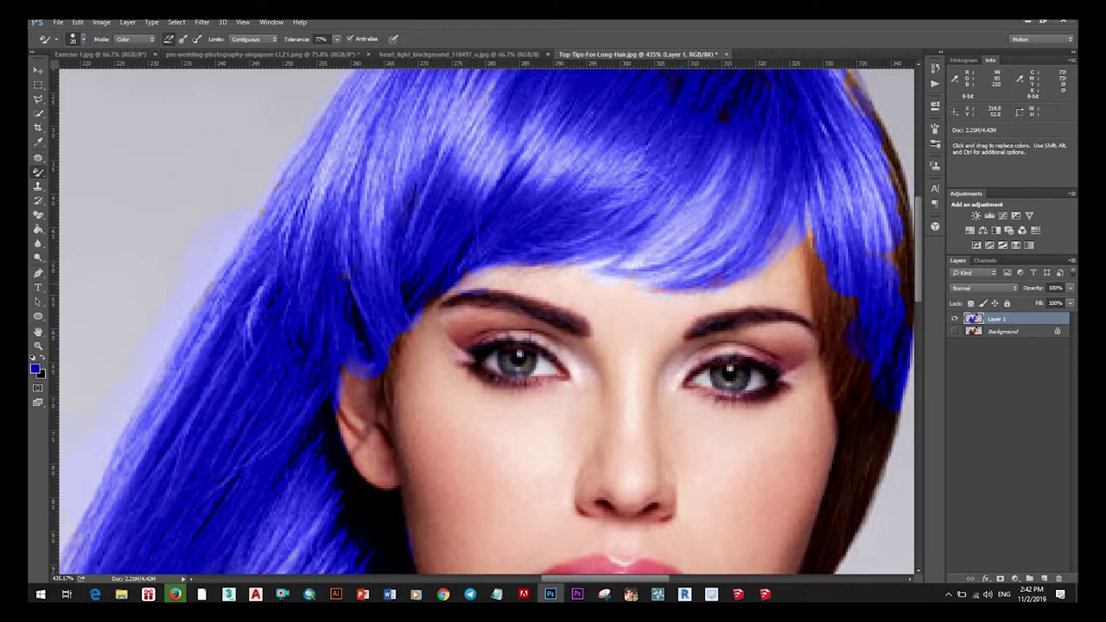
{"action": "scroll", "coordinate": [656, 223], "scroll_direction": "down", "scroll_amount": 1}
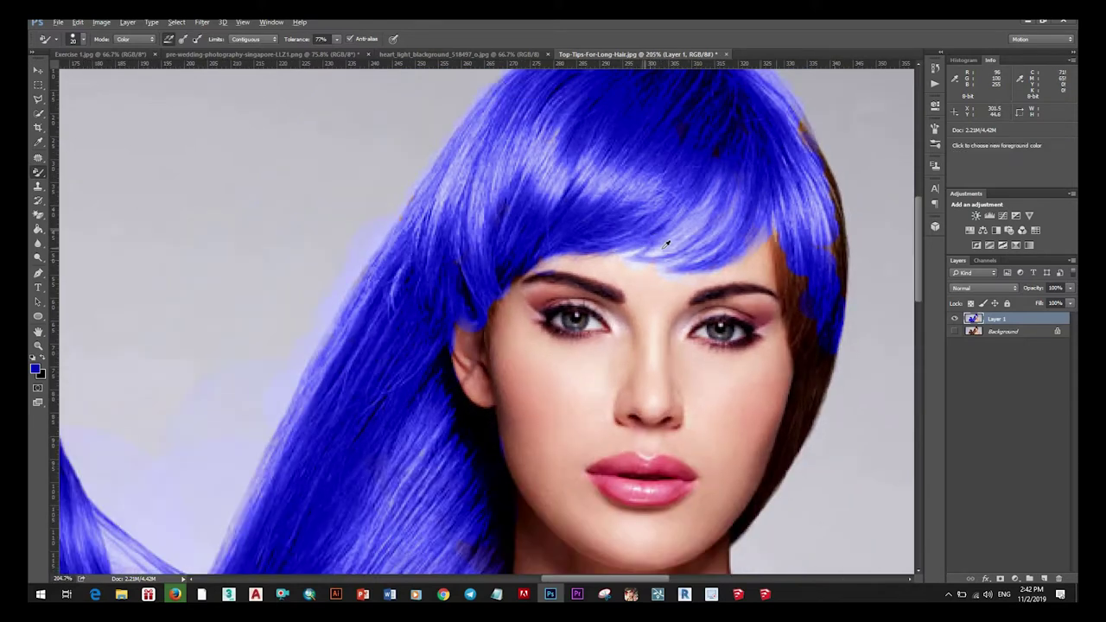
{"action": "scroll", "coordinate": [666, 239], "scroll_direction": "down", "scroll_amount": 3}
{"action": "scroll", "coordinate": [707, 338], "scroll_direction": "down", "scroll_amount": 1}
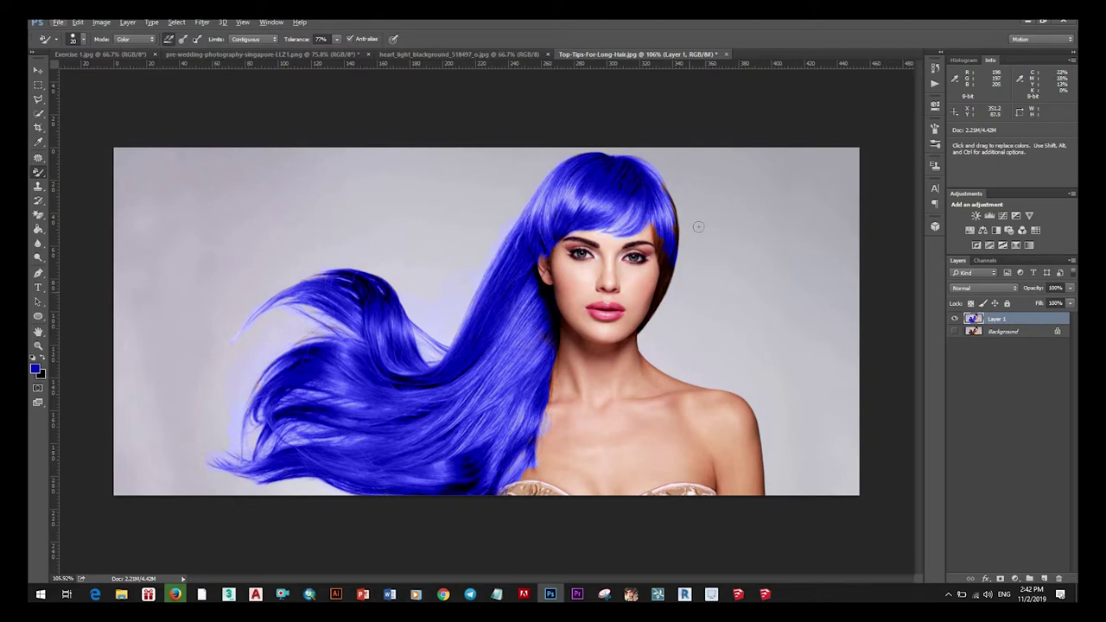
{"action": "scroll", "coordinate": [700, 214], "scroll_direction": "up", "scroll_amount": 1}
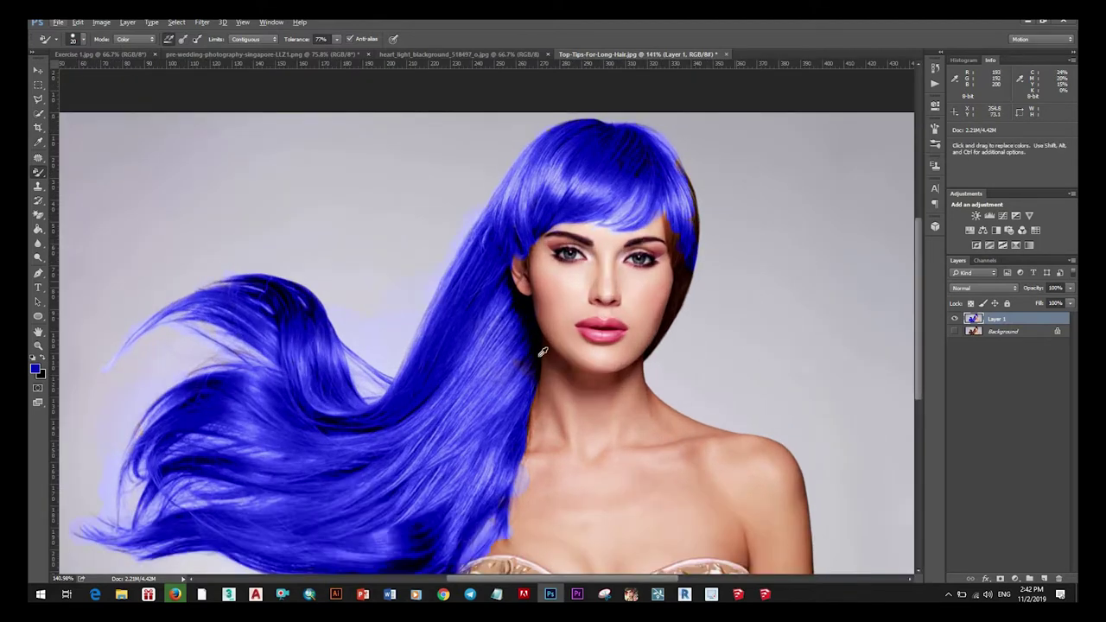
{"action": "scroll", "coordinate": [687, 265], "scroll_direction": "down", "scroll_amount": 1}
{"action": "scroll", "coordinate": [713, 260], "scroll_direction": "up", "scroll_amount": 1}
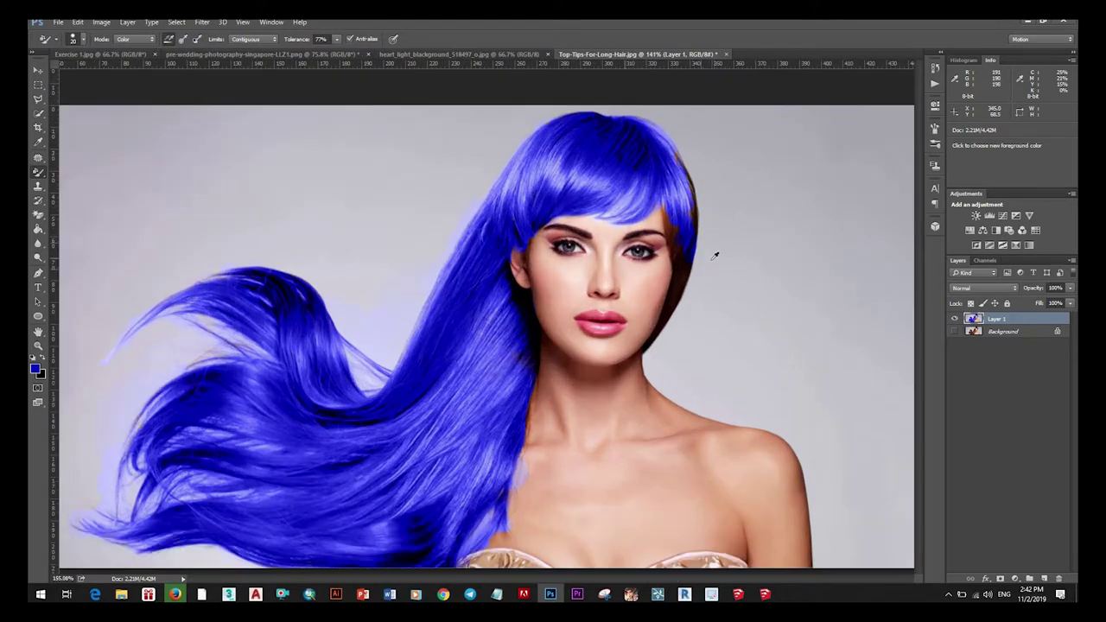
{"action": "scroll", "coordinate": [716, 251], "scroll_direction": "up", "scroll_amount": 1}
{"action": "scroll", "coordinate": [703, 222], "scroll_direction": "up", "scroll_amount": 2}
{"action": "scroll", "coordinate": [666, 239], "scroll_direction": "up", "scroll_amount": 1}
{"action": "scroll", "coordinate": [508, 276], "scroll_direction": "down", "scroll_amount": 4}
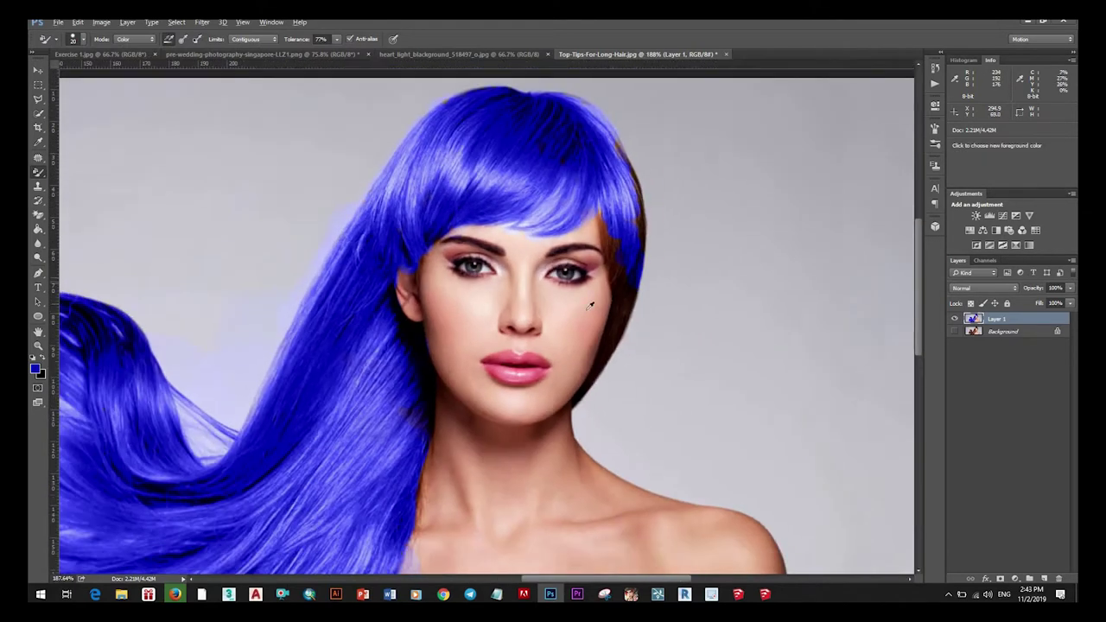
{"action": "scroll", "coordinate": [587, 198], "scroll_direction": "up", "scroll_amount": 2}
{"action": "scroll", "coordinate": [653, 260], "scroll_direction": "up", "scroll_amount": 3}
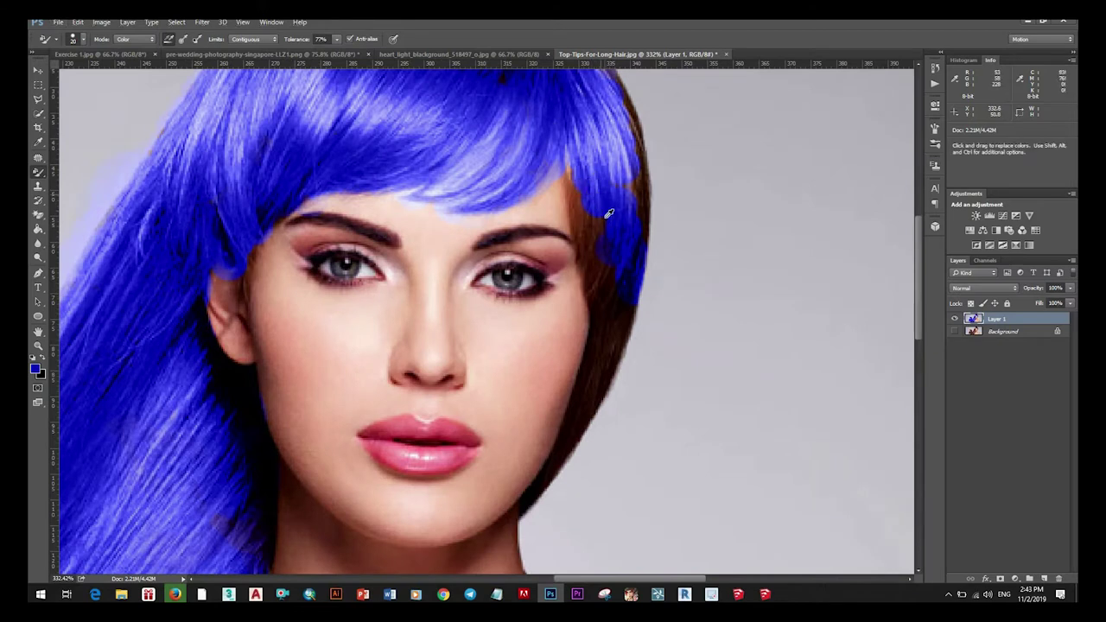
{"action": "scroll", "coordinate": [605, 216], "scroll_direction": "up", "scroll_amount": 2}
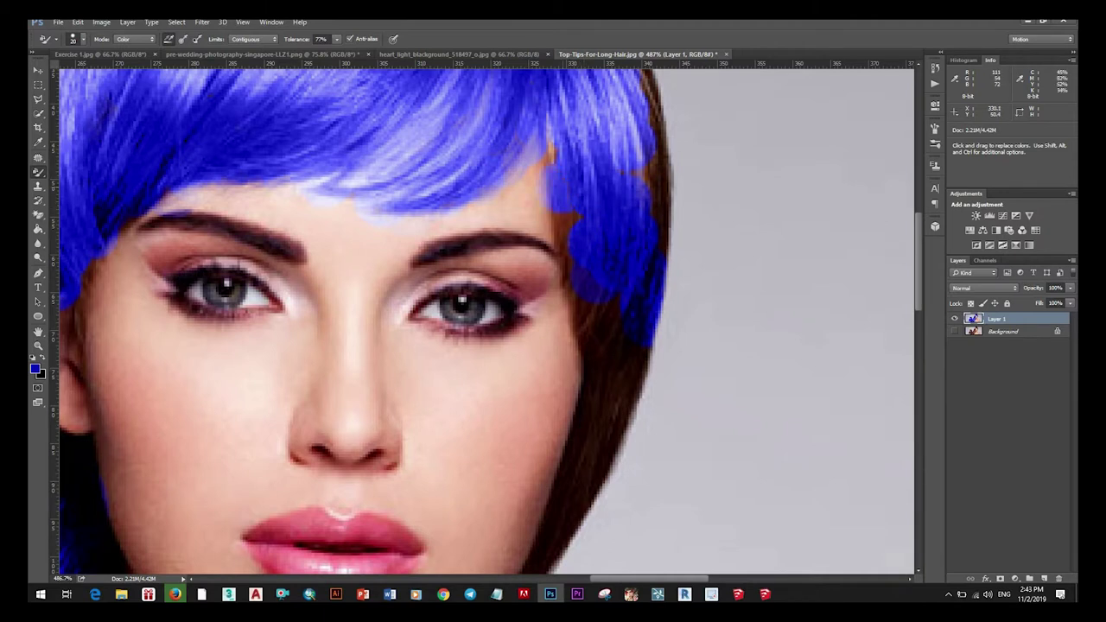
{"action": "key", "text": "ctrl+z"}
{"action": "key", "text": "ctrl"}
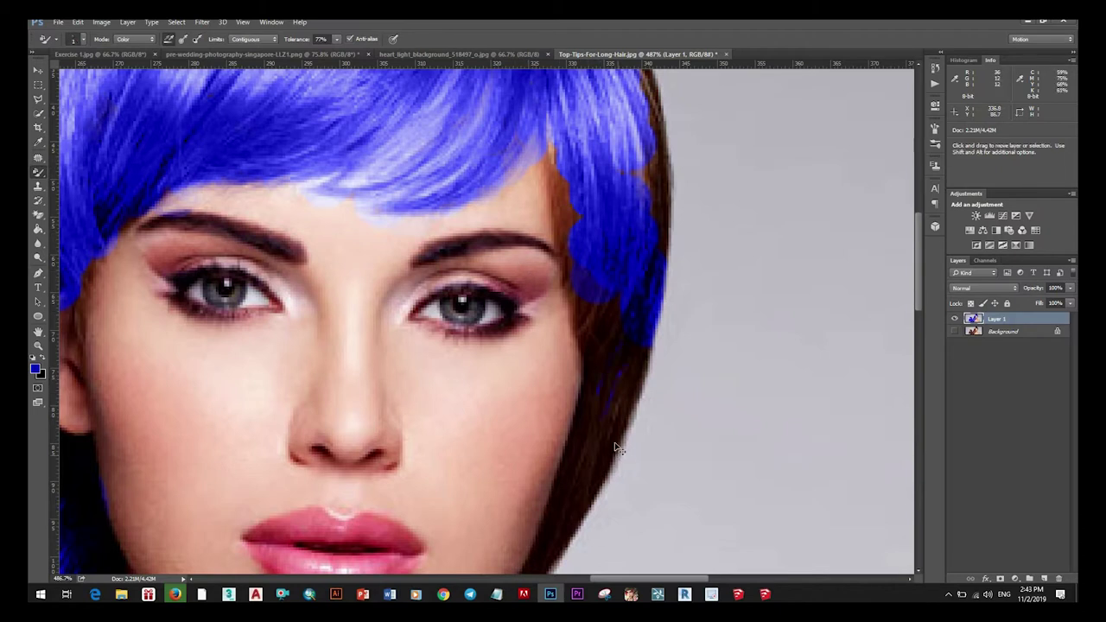
{"action": "key", "text": "alt"}
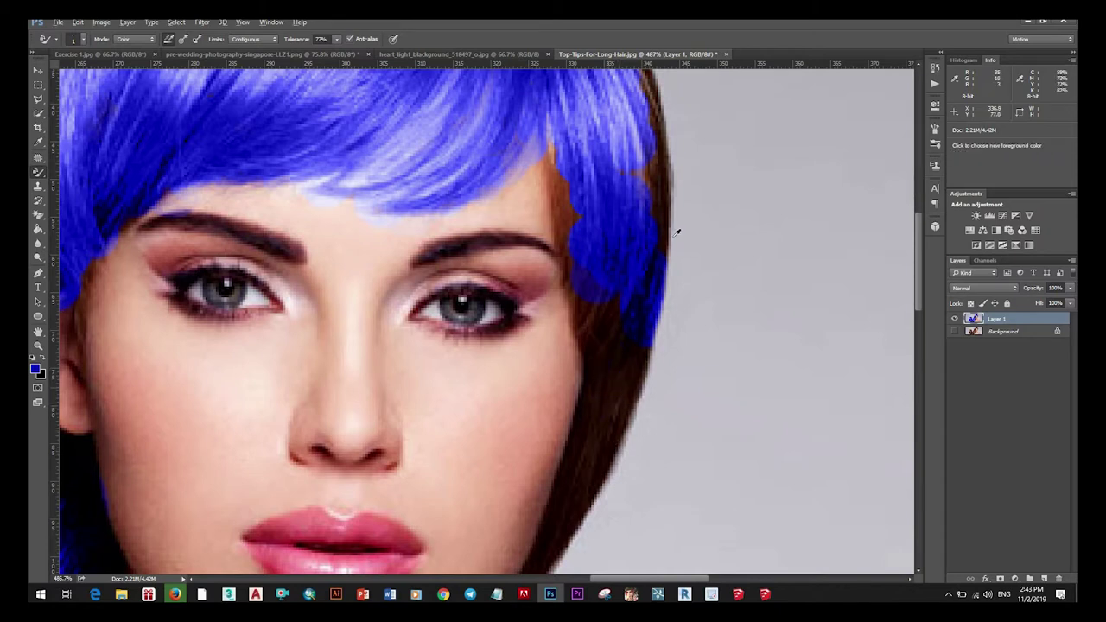
{"action": "scroll", "coordinate": [680, 230], "scroll_direction": "down", "scroll_amount": 2}
{"action": "scroll", "coordinate": [648, 116], "scroll_direction": "up", "scroll_amount": 3}
{"action": "scroll", "coordinate": [666, 210], "scroll_direction": "down", "scroll_amount": 2}
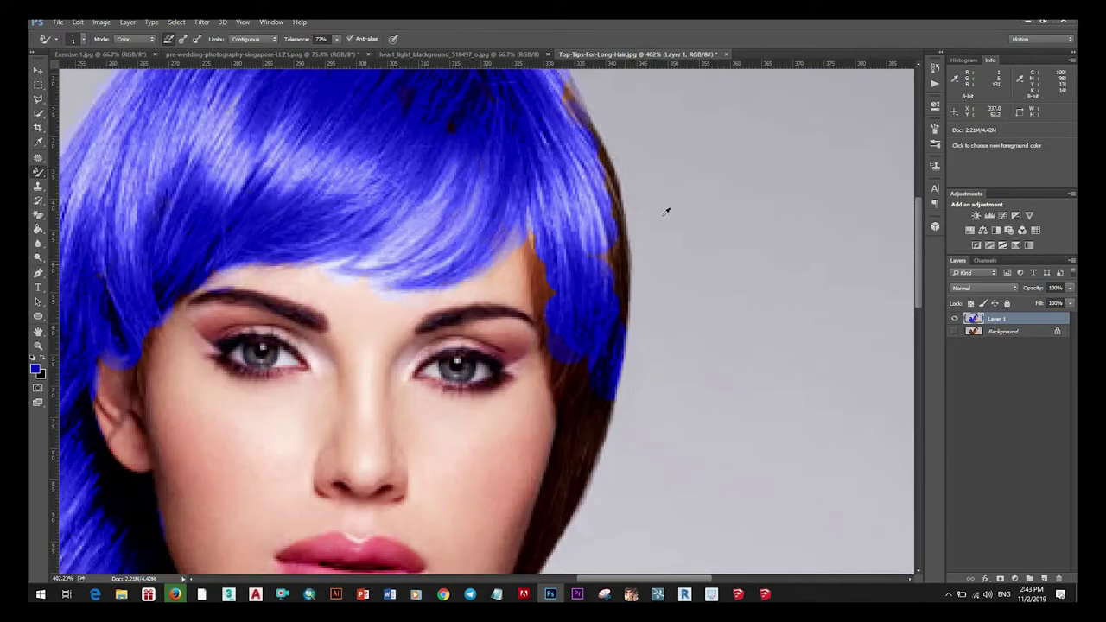
{"action": "scroll", "coordinate": [661, 237], "scroll_direction": "up", "scroll_amount": 1}
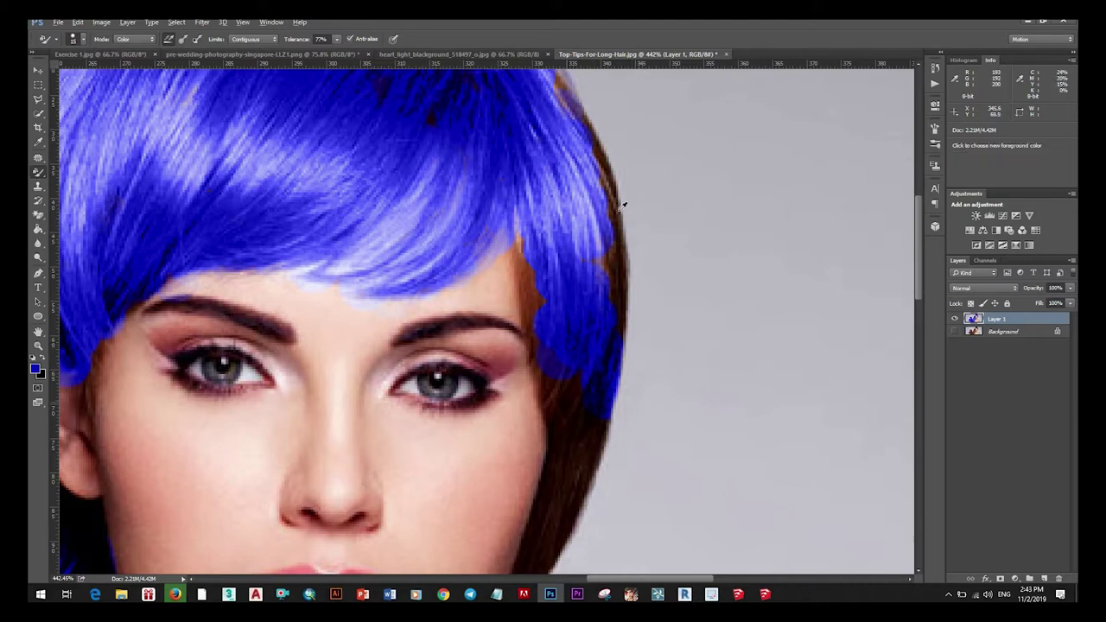
{"action": "scroll", "coordinate": [622, 205], "scroll_direction": "down", "scroll_amount": 2}
{"action": "scroll", "coordinate": [616, 202], "scroll_direction": "up", "scroll_amount": 1}
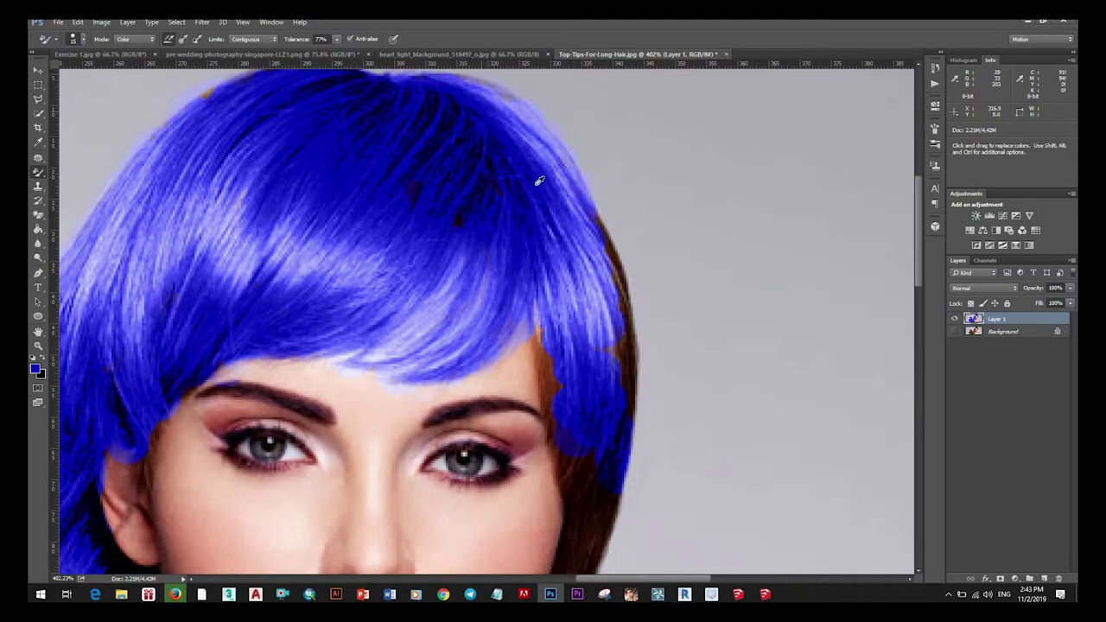
{"action": "scroll", "coordinate": [539, 181], "scroll_direction": "down", "scroll_amount": 1}
{"action": "scroll", "coordinate": [428, 117], "scroll_direction": "up", "scroll_amount": 1}
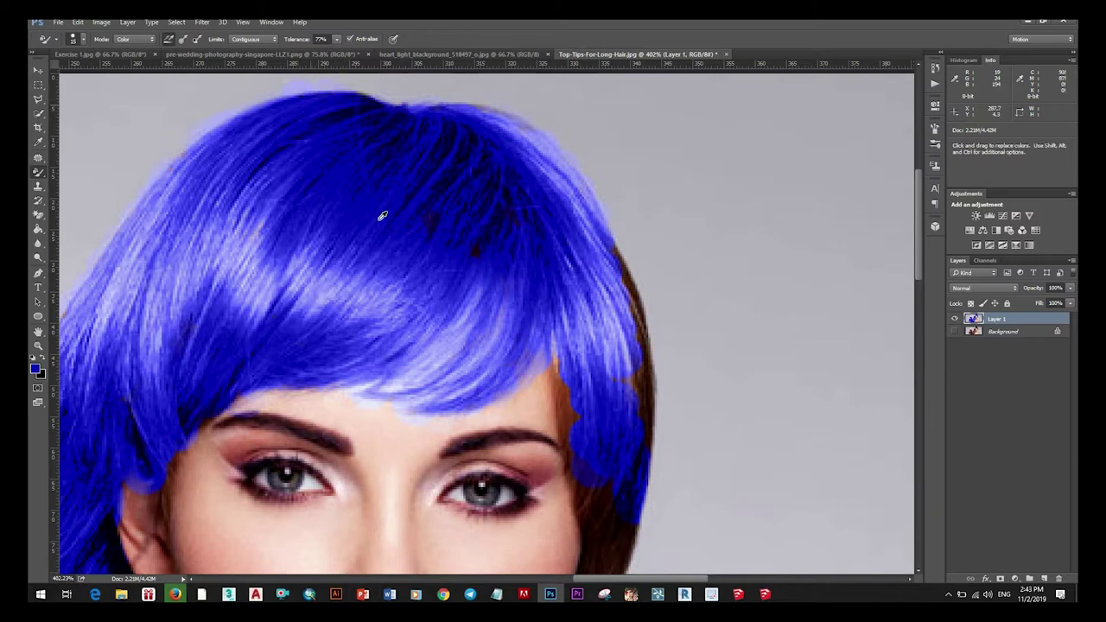
{"action": "scroll", "coordinate": [400, 143], "scroll_direction": "down", "scroll_amount": 2}
{"action": "scroll", "coordinate": [366, 148], "scroll_direction": "up", "scroll_amount": 1}
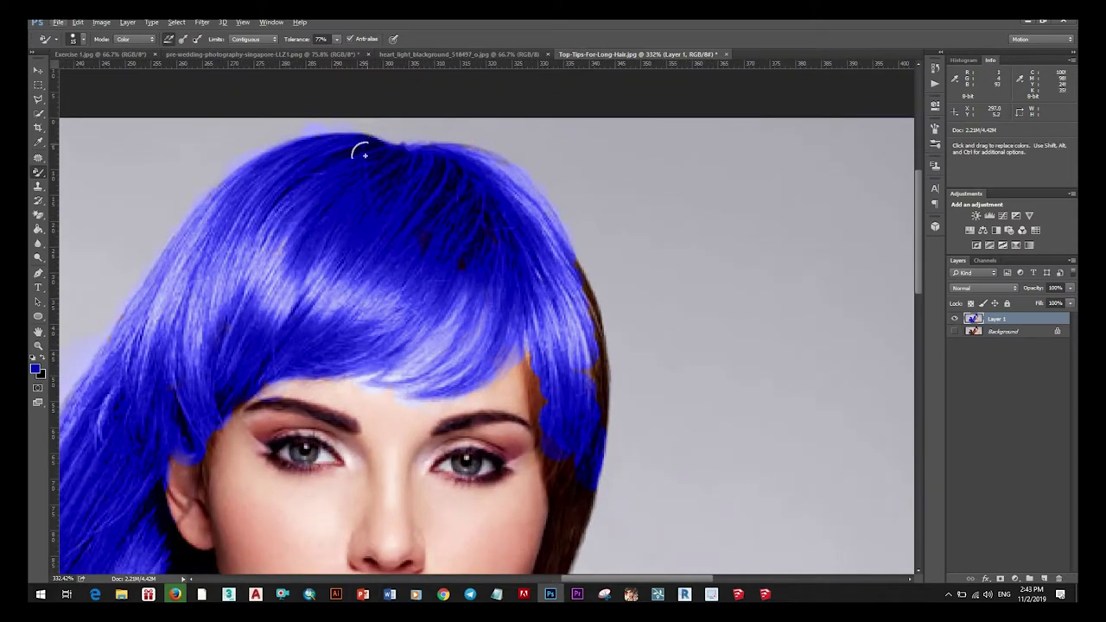
{"action": "scroll", "coordinate": [439, 185], "scroll_direction": "down", "scroll_amount": 2}
{"action": "scroll", "coordinate": [453, 171], "scroll_direction": "up", "scroll_amount": 1}
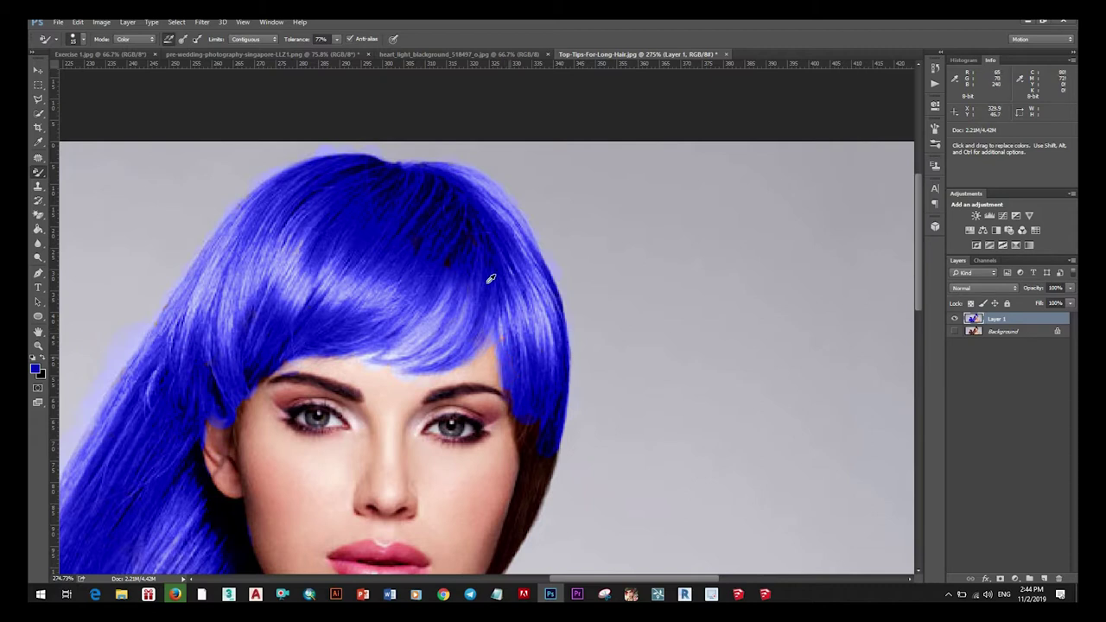
{"action": "scroll", "coordinate": [490, 278], "scroll_direction": "down", "scroll_amount": 2}
{"action": "scroll", "coordinate": [519, 383], "scroll_direction": "up", "scroll_amount": 1}
{"action": "scroll", "coordinate": [506, 338], "scroll_direction": "up", "scroll_amount": 1}
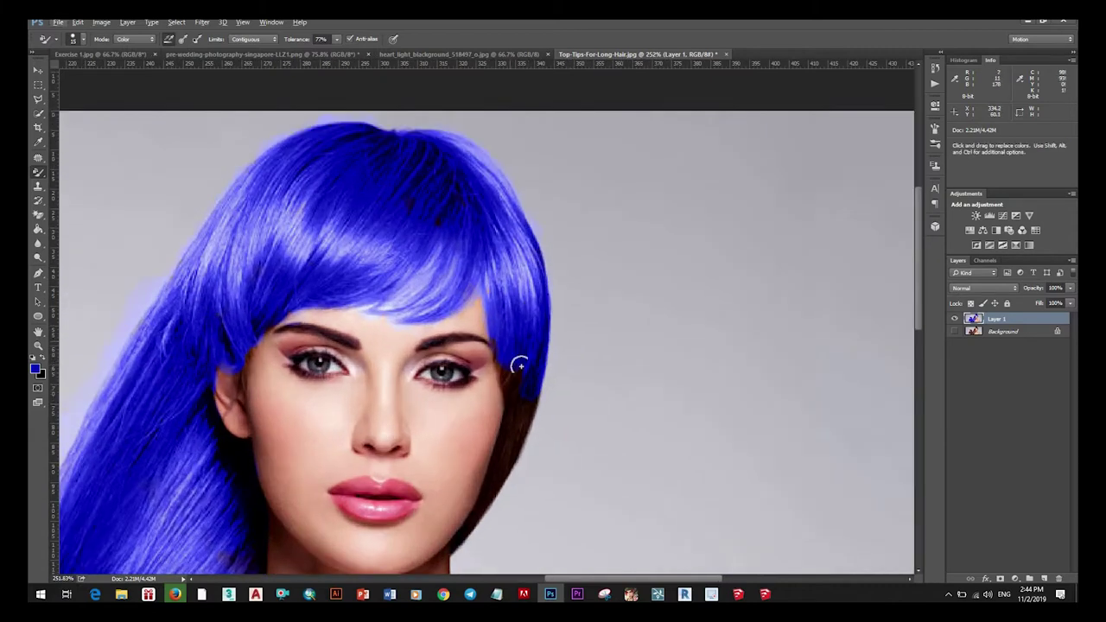
{"action": "mouse_move", "coordinate": [518, 366]}
{"action": "left_mouse_down"}
{"action": "mouse_move", "coordinate": [526, 414]}
{"action": "mouse_move", "coordinate": [530, 390]}
{"action": "mouse_move", "coordinate": [496, 469]}
{"action": "mouse_move", "coordinate": [517, 379]}
{"action": "left_mouse_up"}
{"action": "scroll", "coordinate": [496, 478], "scroll_direction": "down", "scroll_amount": 2}
{"action": "scroll", "coordinate": [496, 478], "scroll_direction": "up", "scroll_amount": 2}
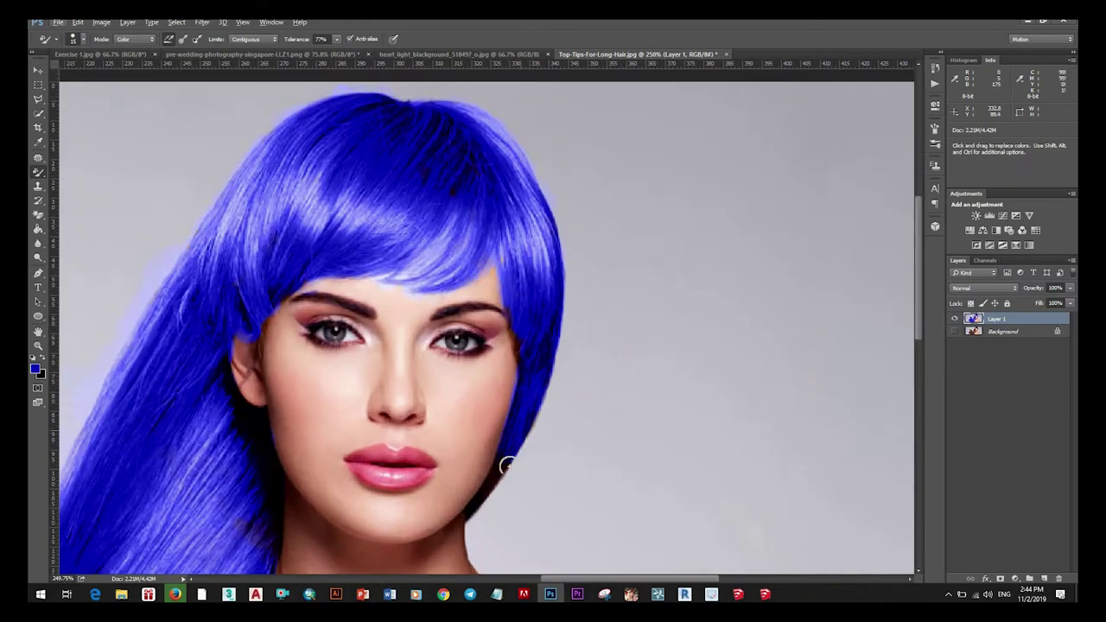
{"action": "scroll", "coordinate": [510, 496], "scroll_direction": "up", "scroll_amount": 1}
{"action": "scroll", "coordinate": [509, 495], "scroll_direction": "up", "scroll_amount": 2}
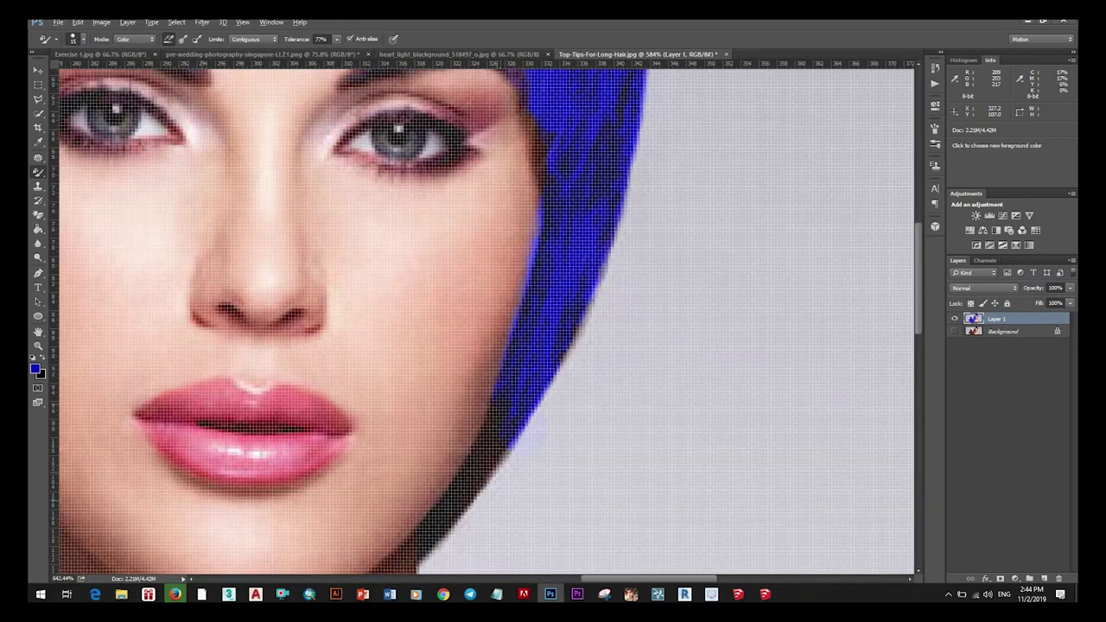
{"action": "scroll", "coordinate": [510, 495], "scroll_direction": "up", "scroll_amount": 1}
{"action": "scroll", "coordinate": [537, 426], "scroll_direction": "down", "scroll_amount": 3}
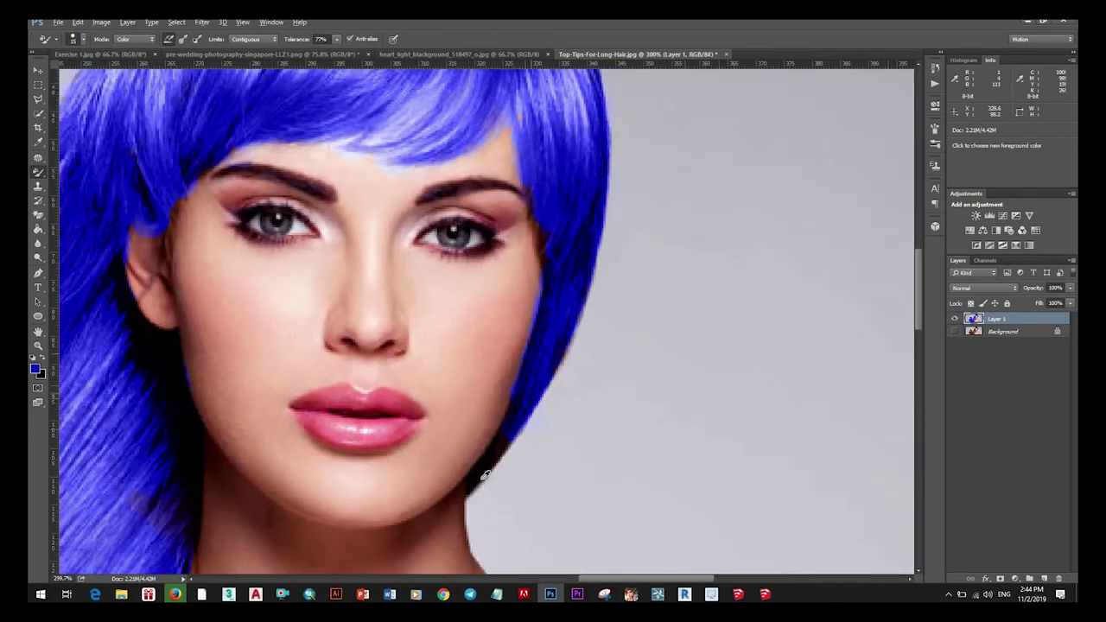
{"action": "scroll", "coordinate": [483, 430], "scroll_direction": "up", "scroll_amount": 1}
{"action": "scroll", "coordinate": [484, 429], "scroll_direction": "up", "scroll_amount": 2}
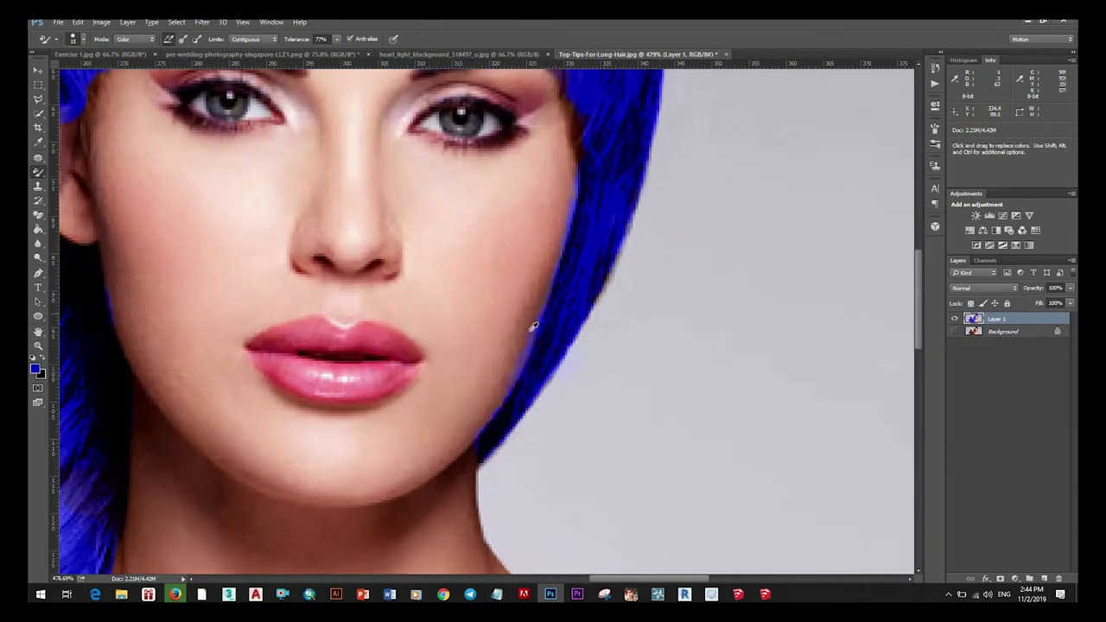
{"action": "scroll", "coordinate": [608, 316], "scroll_direction": "down", "scroll_amount": 1}
{"action": "scroll", "coordinate": [614, 363], "scroll_direction": "down", "scroll_amount": 3}
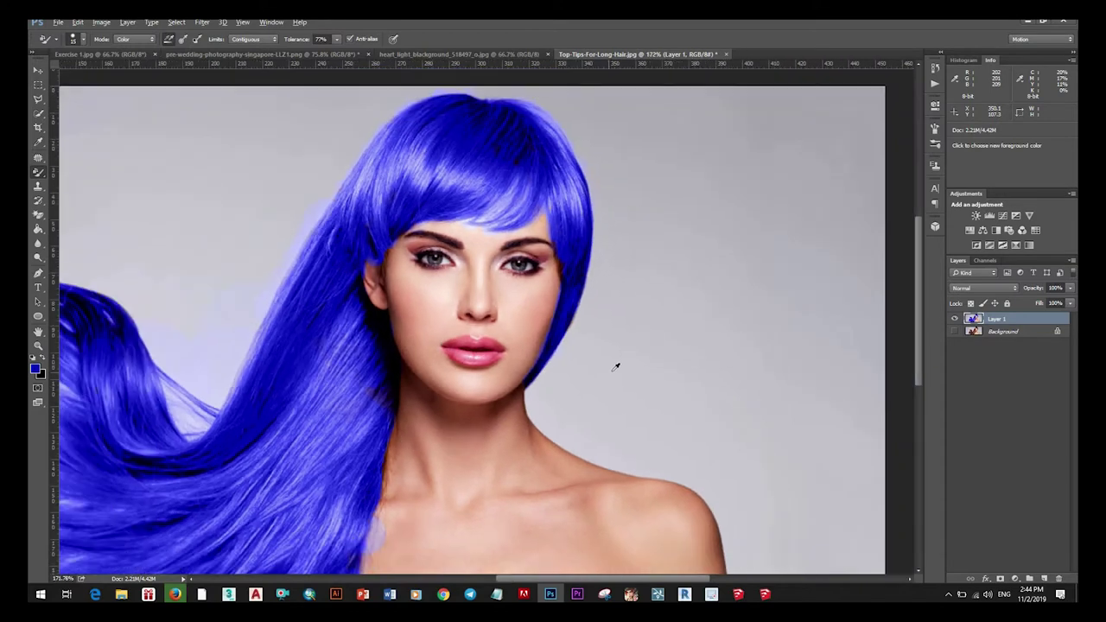
{"action": "scroll", "coordinate": [615, 367], "scroll_direction": "up", "scroll_amount": 1}
{"action": "scroll", "coordinate": [572, 361], "scroll_direction": "up", "scroll_amount": 2}
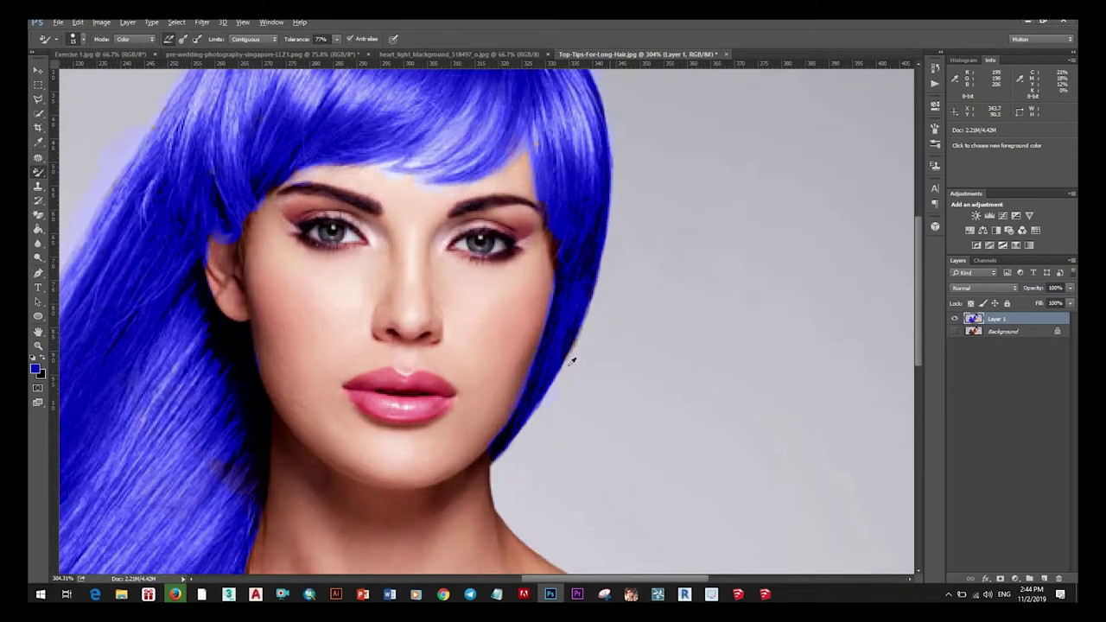
{"action": "scroll", "coordinate": [571, 361], "scroll_direction": "up", "scroll_amount": 2}
{"action": "scroll", "coordinate": [520, 300], "scroll_direction": "up", "scroll_amount": 1}
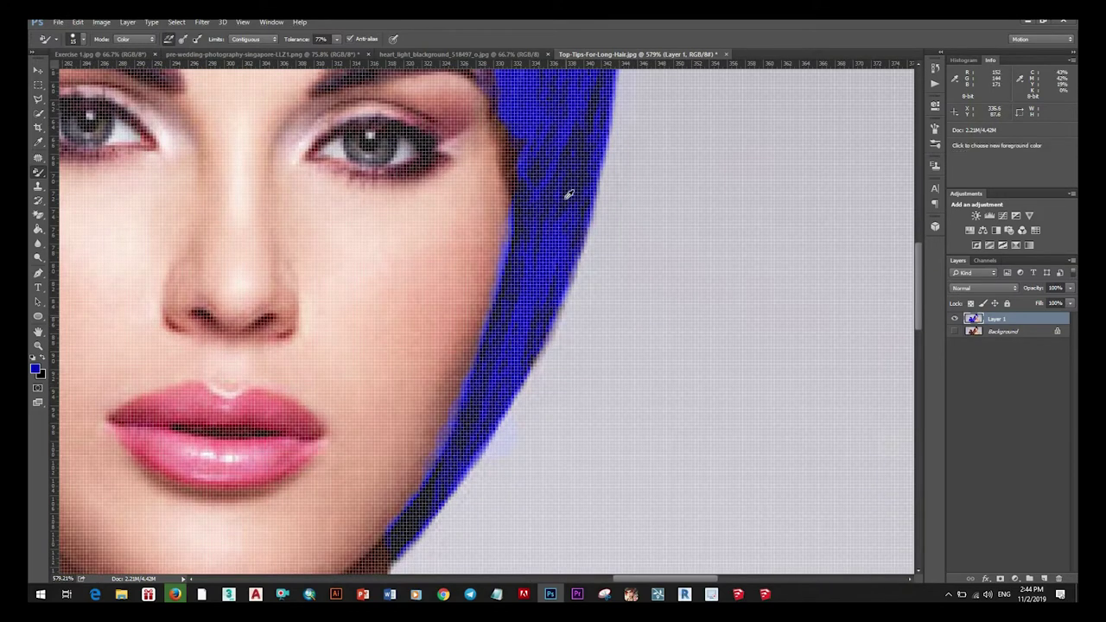
{"action": "scroll", "coordinate": [527, 190], "scroll_direction": "down", "scroll_amount": 2}
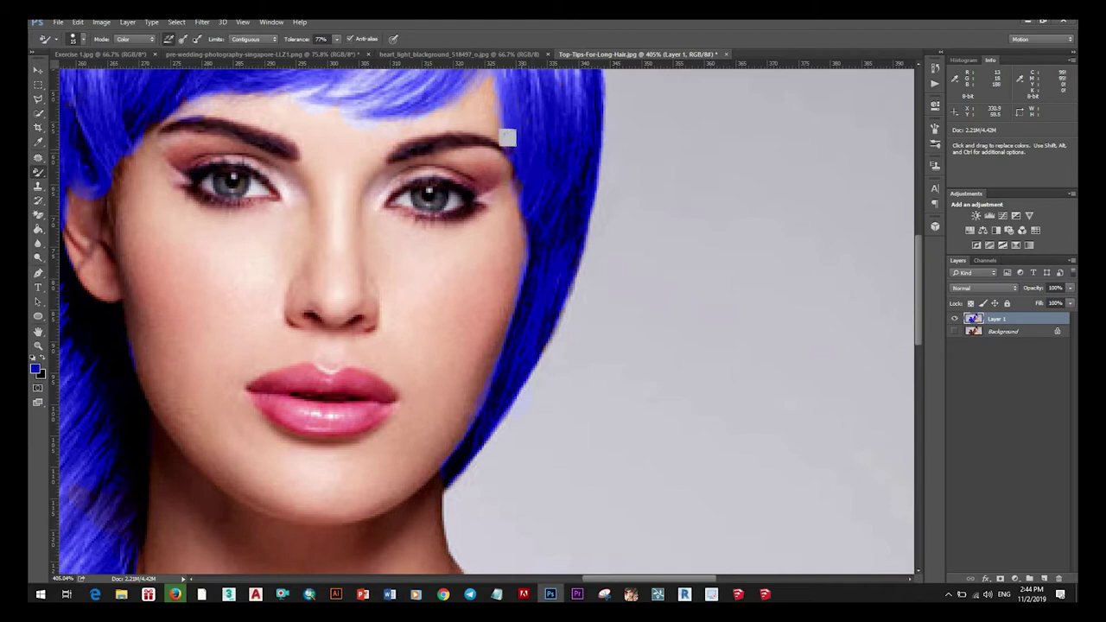
{"action": "scroll", "coordinate": [553, 256], "scroll_direction": "down", "scroll_amount": 1}
{"action": "scroll", "coordinate": [553, 256], "scroll_direction": "down", "scroll_amount": 3}
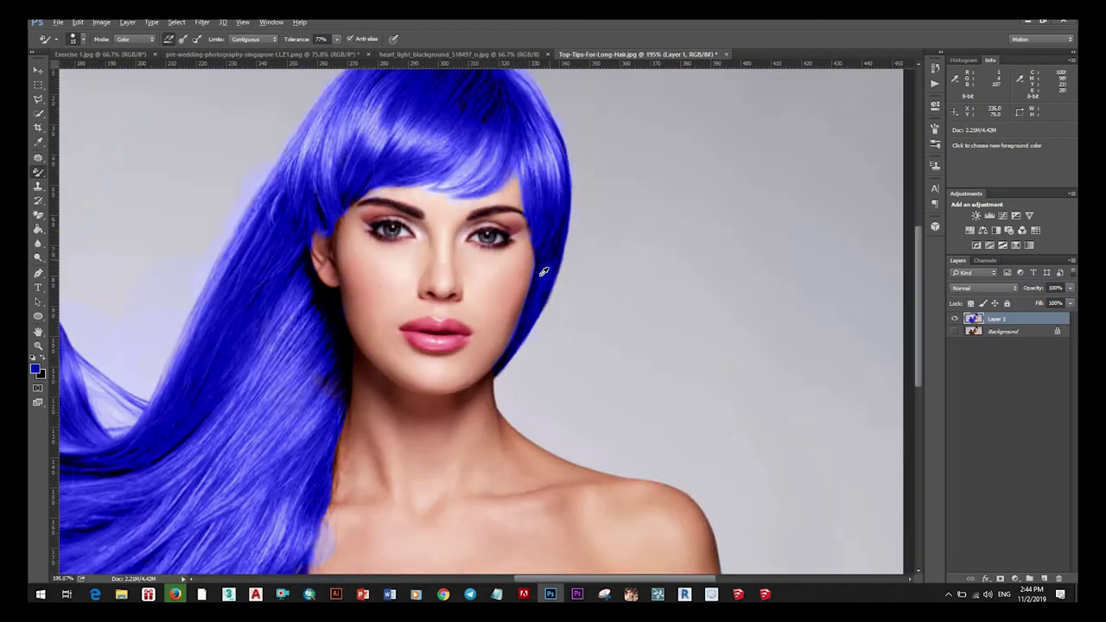
{"action": "scroll", "coordinate": [573, 333], "scroll_direction": "down", "scroll_amount": 1}
{"action": "scroll", "coordinate": [352, 361], "scroll_direction": "down", "scroll_amount": 1}
{"action": "scroll", "coordinate": [352, 361], "scroll_direction": "up", "scroll_amount": 1}
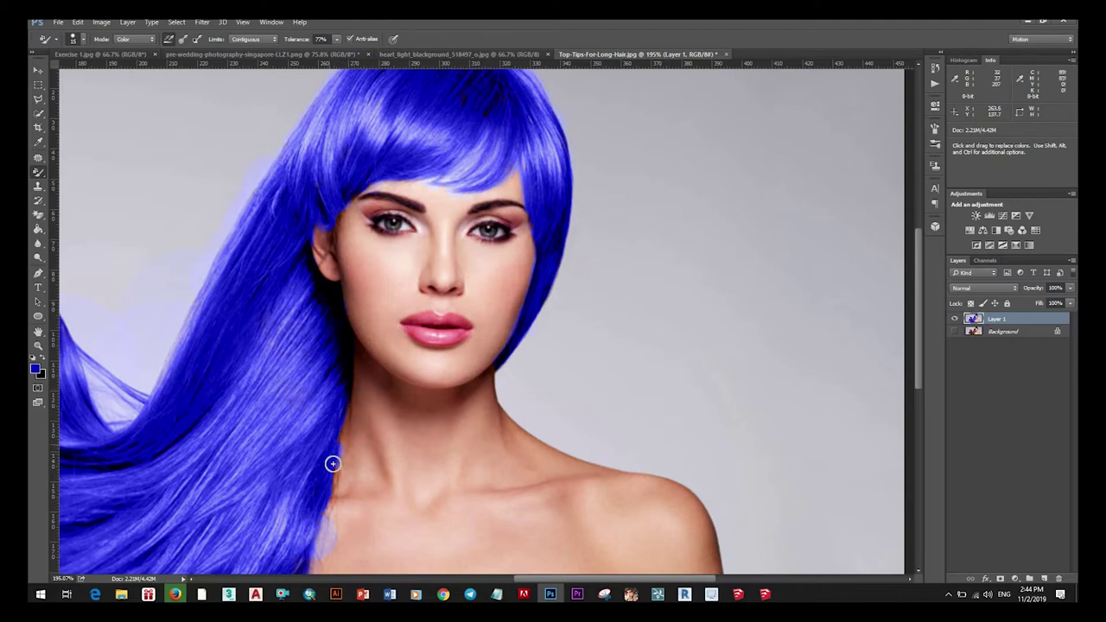
{"action": "key", "text": "ctrl"}
{"action": "scroll", "coordinate": [353, 329], "scroll_direction": "down", "scroll_amount": 5}
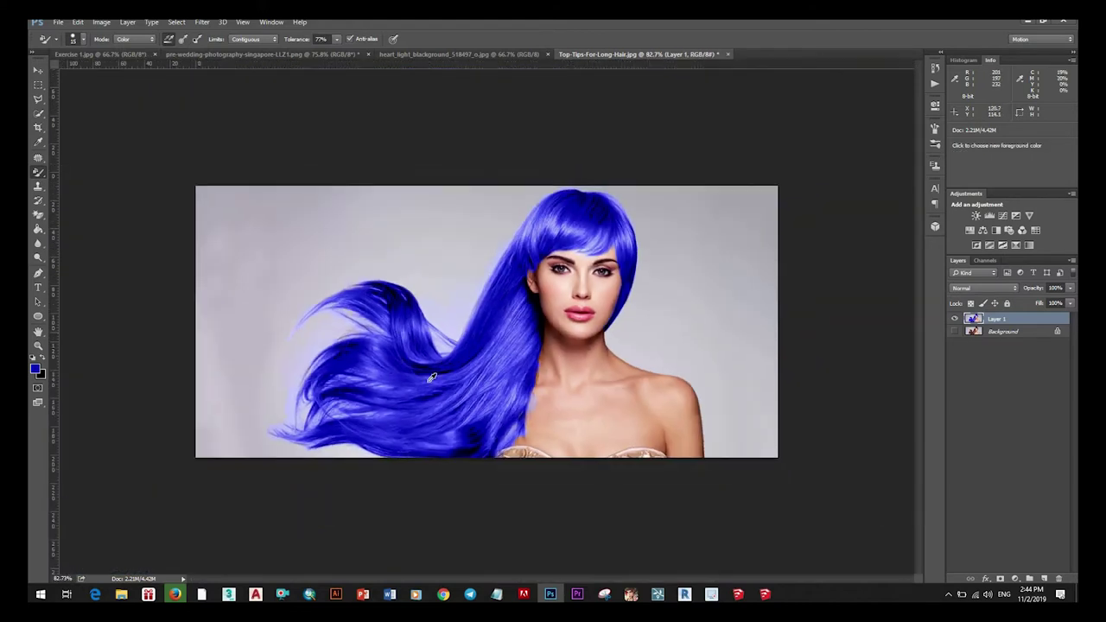
{"action": "scroll", "coordinate": [798, 314], "scroll_direction": "up", "scroll_amount": 1}
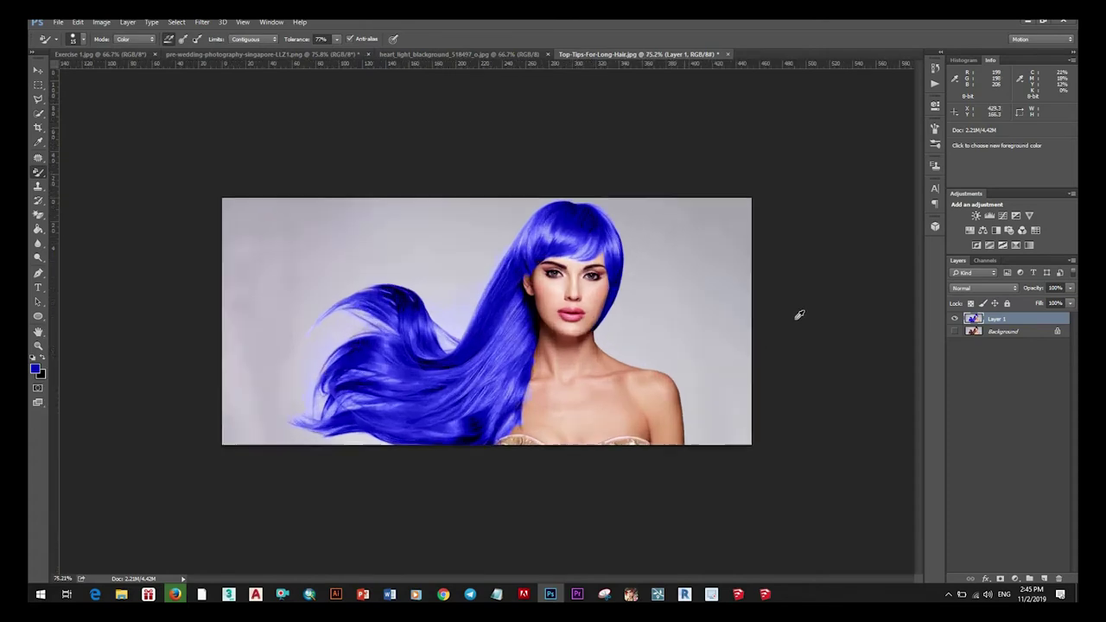
{"action": "scroll", "coordinate": [841, 299], "scroll_direction": "up", "scroll_amount": 1}
{"action": "scroll", "coordinate": [824, 296], "scroll_direction": "up", "scroll_amount": 1}
{"action": "scroll", "coordinate": [445, 264], "scroll_direction": "up", "scroll_amount": 2}
{"action": "scroll", "coordinate": [445, 264], "scroll_direction": "up", "scroll_amount": 1}
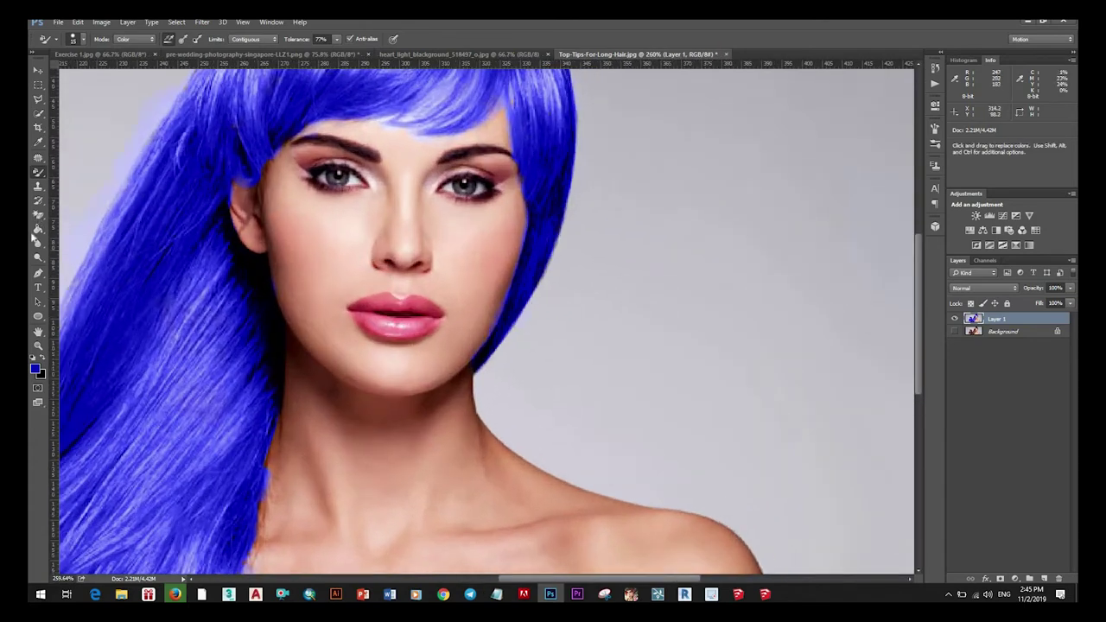
Switch to the Pencil Tool and adjust the foreground colour's hue in the Color Picker.
{"action": "right_click", "coordinate": [38, 172]}
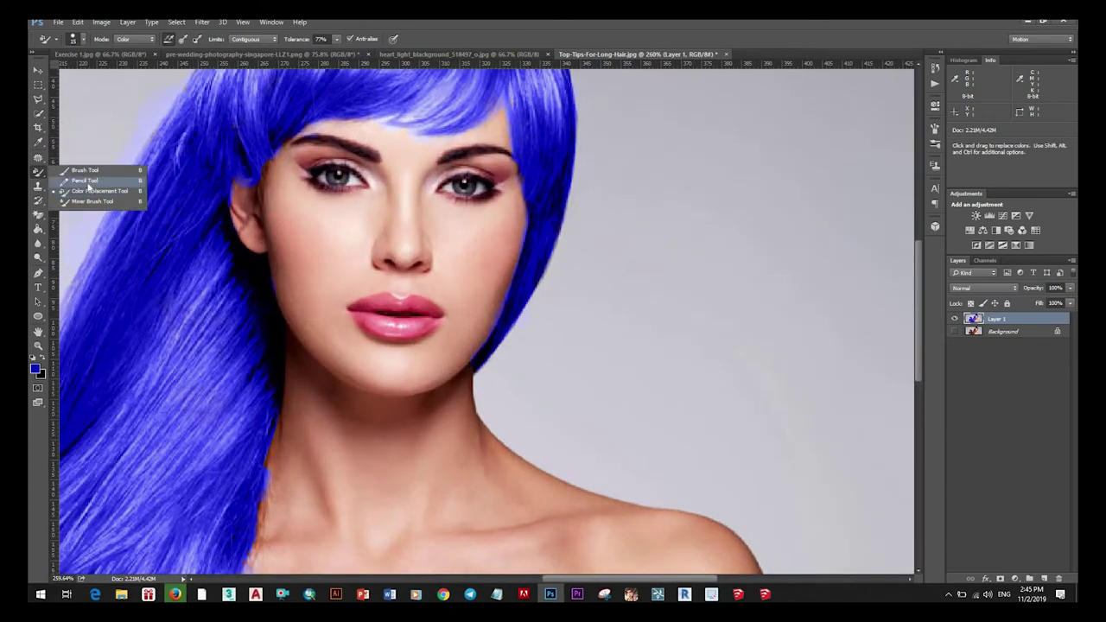
{"action": "left_click", "coordinate": [91, 179]}
{"action": "scroll", "coordinate": [406, 344], "scroll_direction": "up", "scroll_amount": 2}
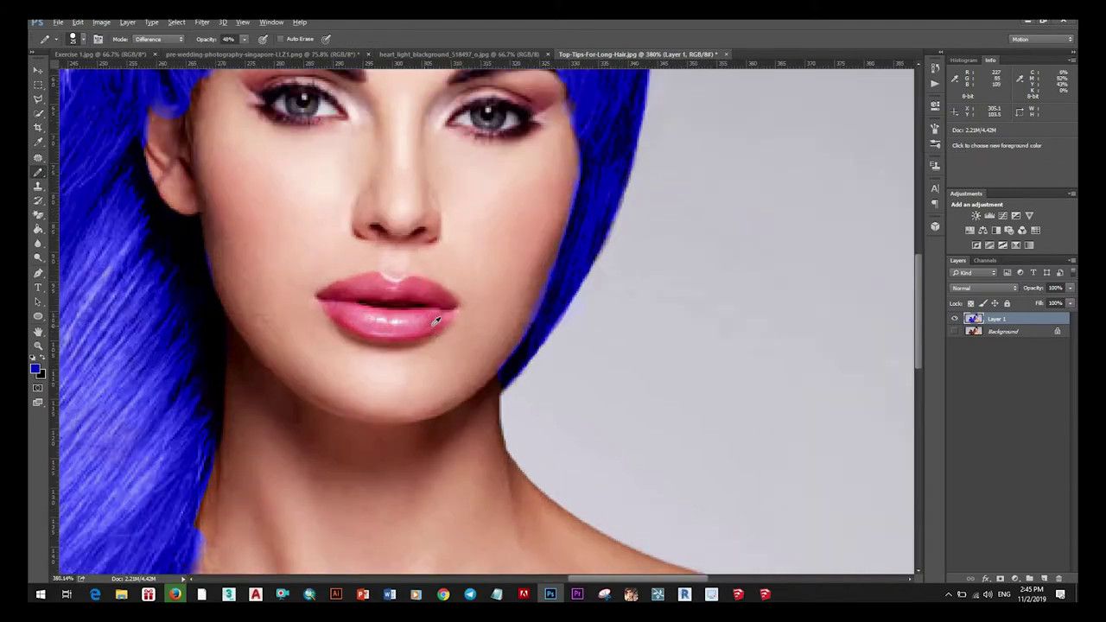
{"action": "scroll", "coordinate": [406, 344], "scroll_direction": "up", "scroll_amount": 2}
{"action": "left_click", "coordinate": [36, 370]}
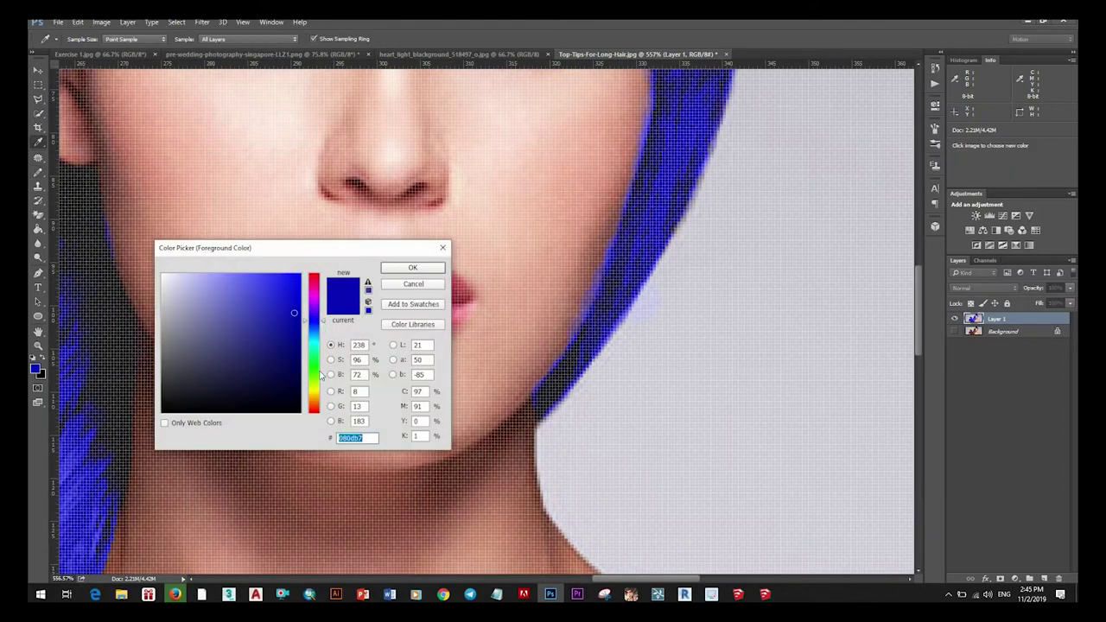
{"action": "left_click_drag", "start_coordinate": [320, 374], "coordinate": [316, 272]}
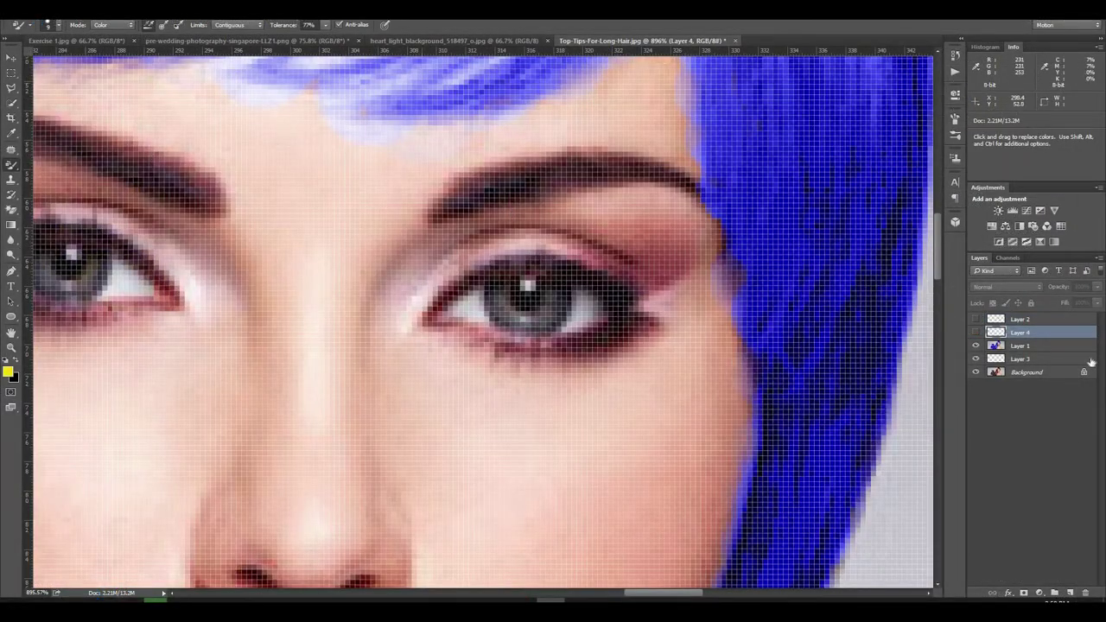
Select Layer 1, undo the yellow stroke, and set the foreground colour to bright green.
{"action": "left_click", "coordinate": [1015, 345]}
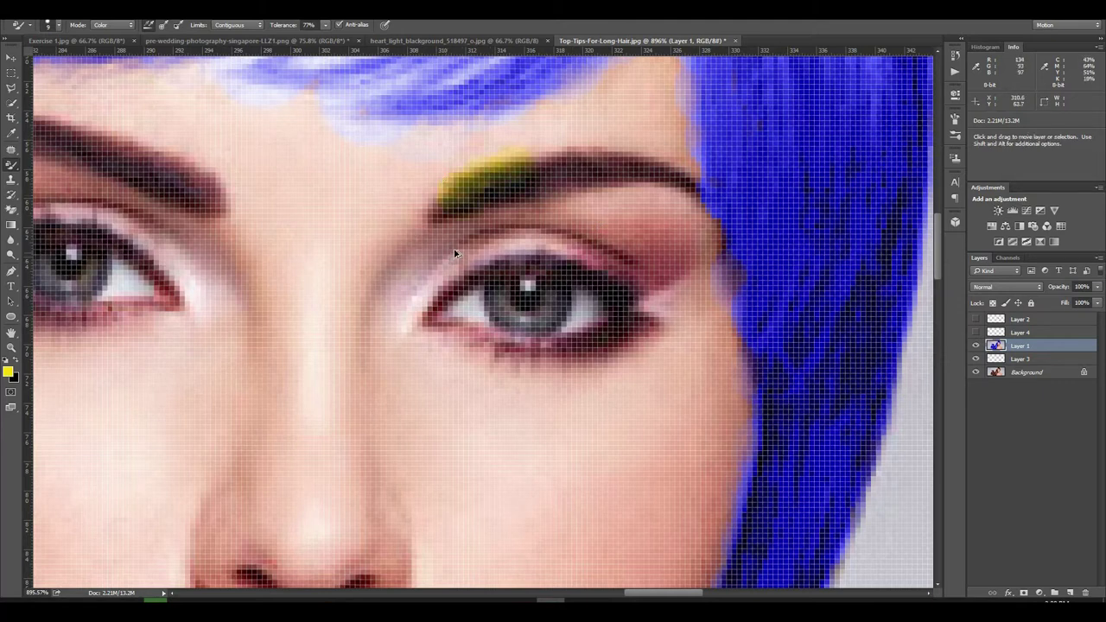
{"action": "key", "text": "ctrl+z"}
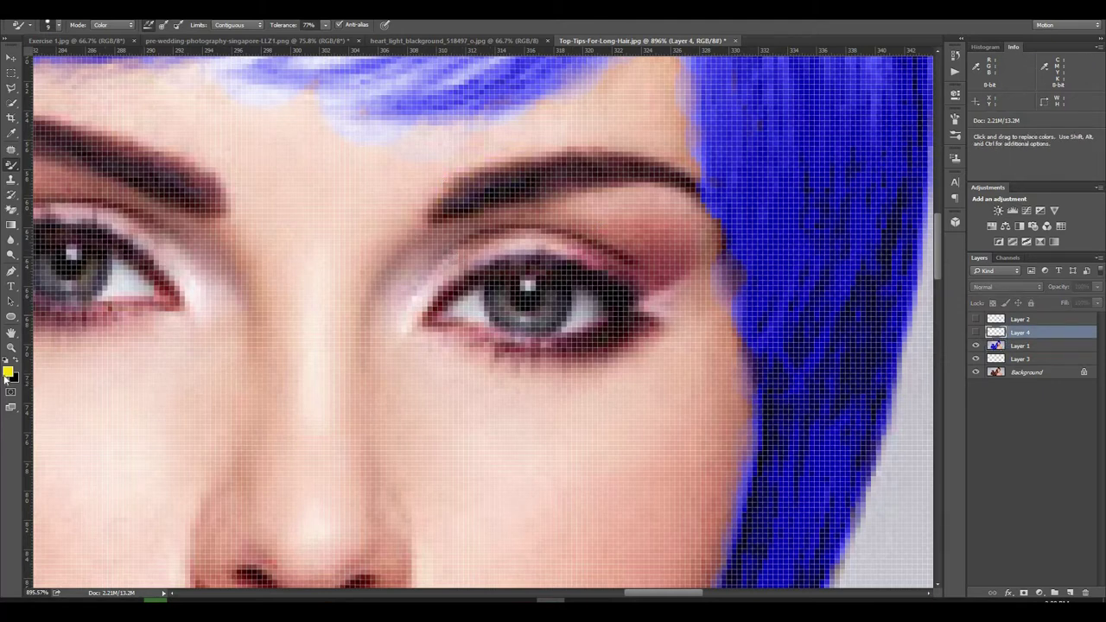
{"action": "left_click", "coordinate": [8, 371]}
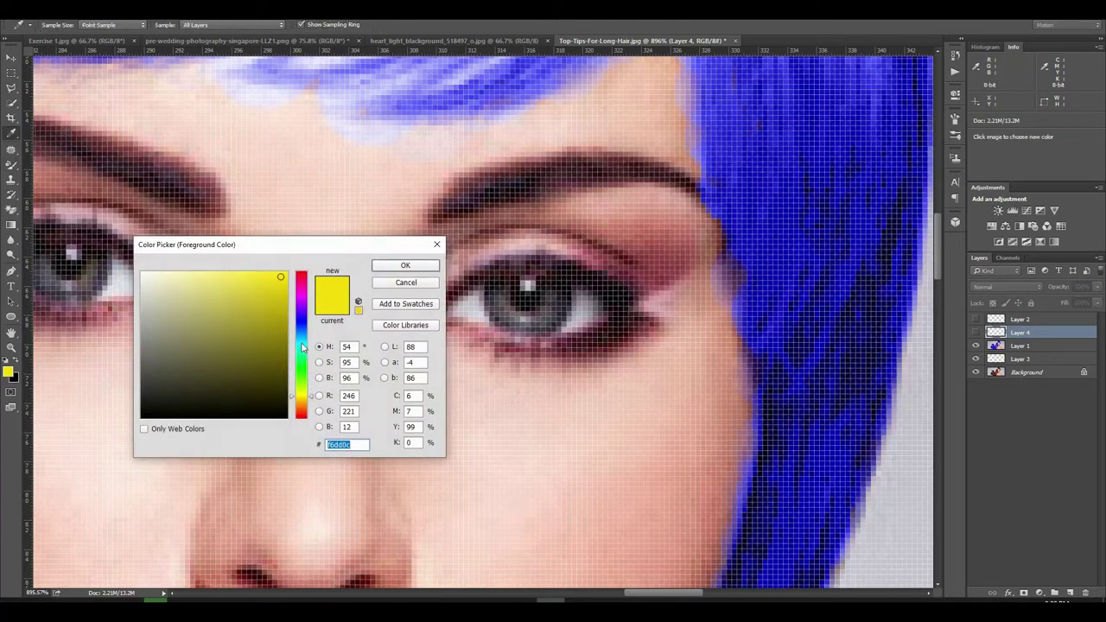
{"action": "left_click", "coordinate": [304, 364]}
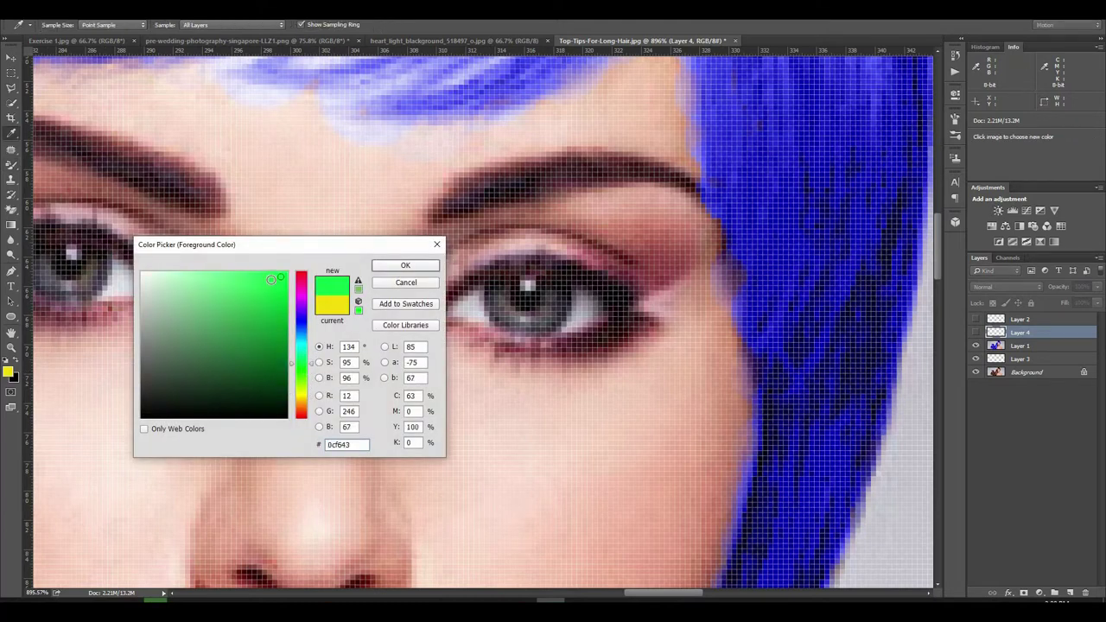
{"action": "key", "text": "Return"}
{"action": "key", "text": "b"}
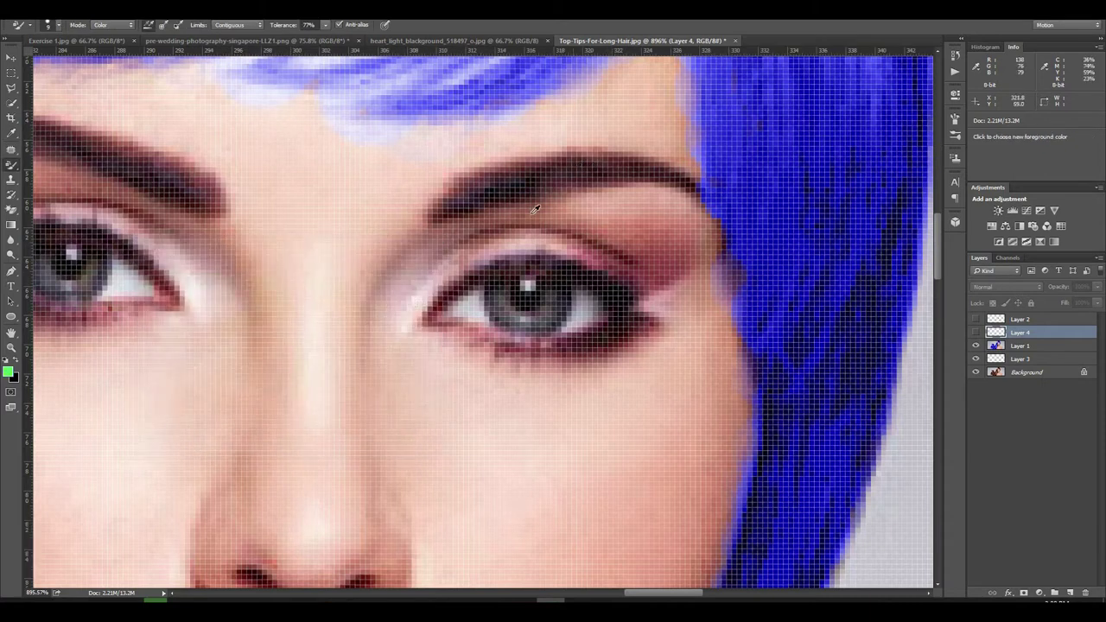
Paint the first eyebrow green from its inner end to its outer end.
{"action": "scroll", "coordinate": [436, 206], "scroll_direction": "up", "scroll_amount": 2}
{"action": "scroll", "coordinate": [432, 208], "scroll_direction": "up", "scroll_amount": 2}
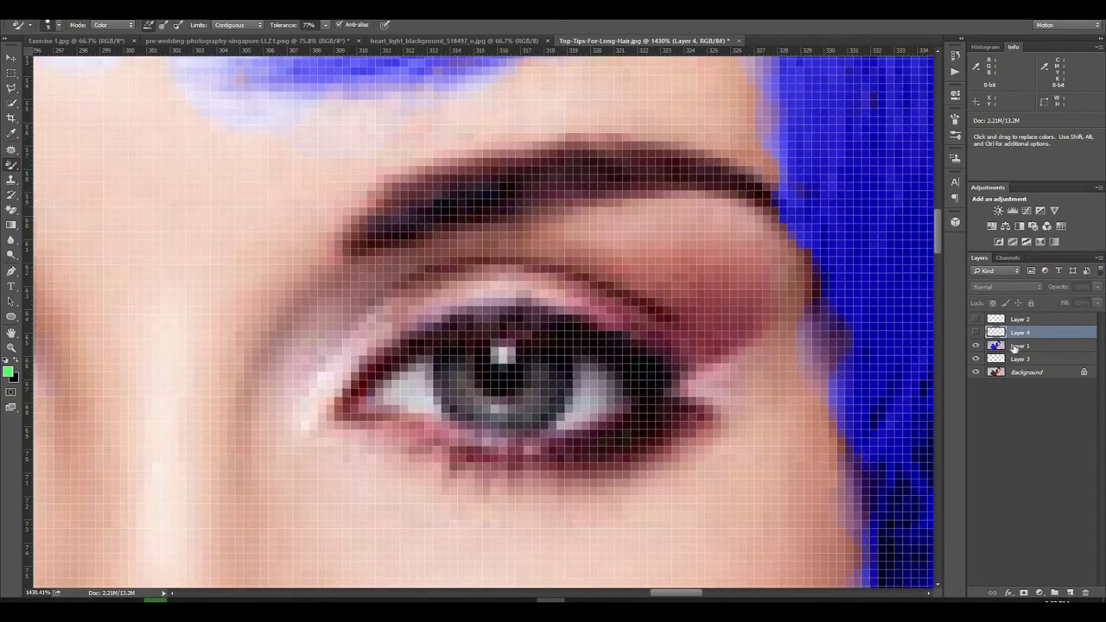
{"action": "key", "text": "alt+bracketleft"}
{"action": "left_click", "coordinate": [396, 220]}
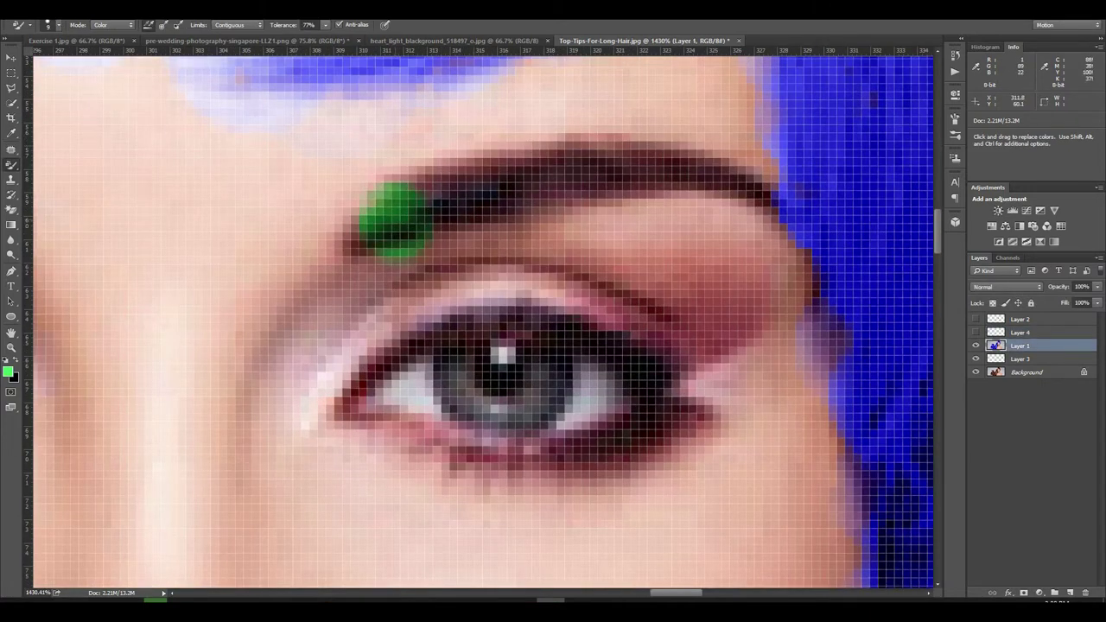
{"action": "mouse_move", "coordinate": [406, 207]}
{"action": "left_mouse_down"}
{"action": "mouse_move", "coordinate": [553, 159]}
{"action": "mouse_move", "coordinate": [769, 186]}
{"action": "left_mouse_up"}
{"action": "scroll", "coordinate": [562, 173], "scroll_direction": "down", "scroll_amount": 2}
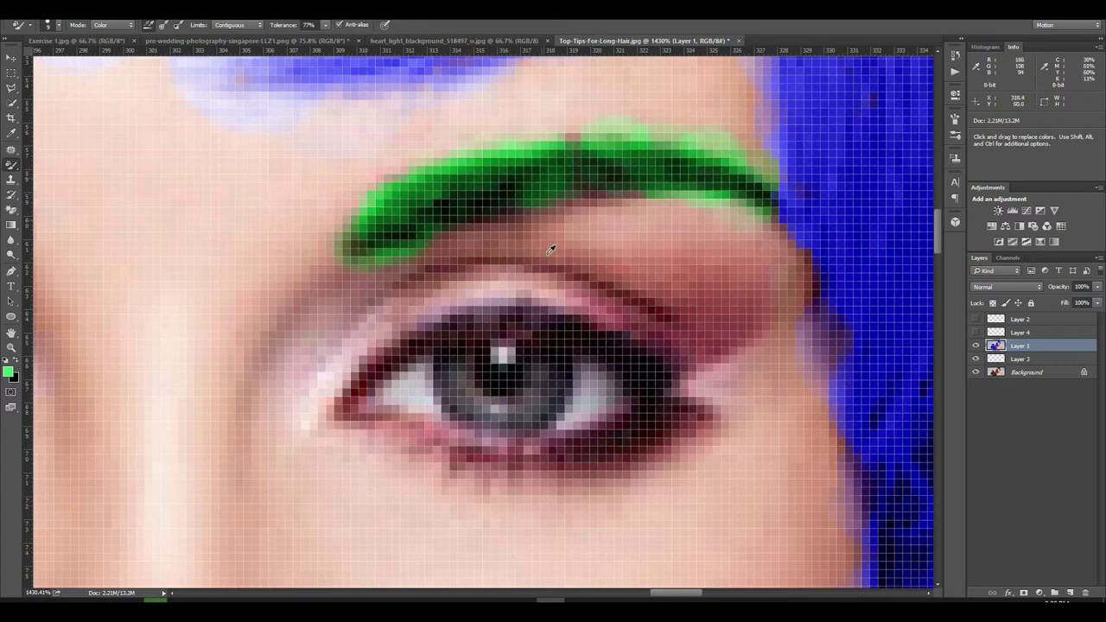
{"action": "scroll", "coordinate": [654, 306], "scroll_direction": "down", "scroll_amount": 2}
{"action": "scroll", "coordinate": [654, 306], "scroll_direction": "down", "scroll_amount": 3}
{"action": "scroll", "coordinate": [639, 275], "scroll_direction": "down", "scroll_amount": 2}
{"action": "scroll", "coordinate": [605, 259], "scroll_direction": "up", "scroll_amount": 2}
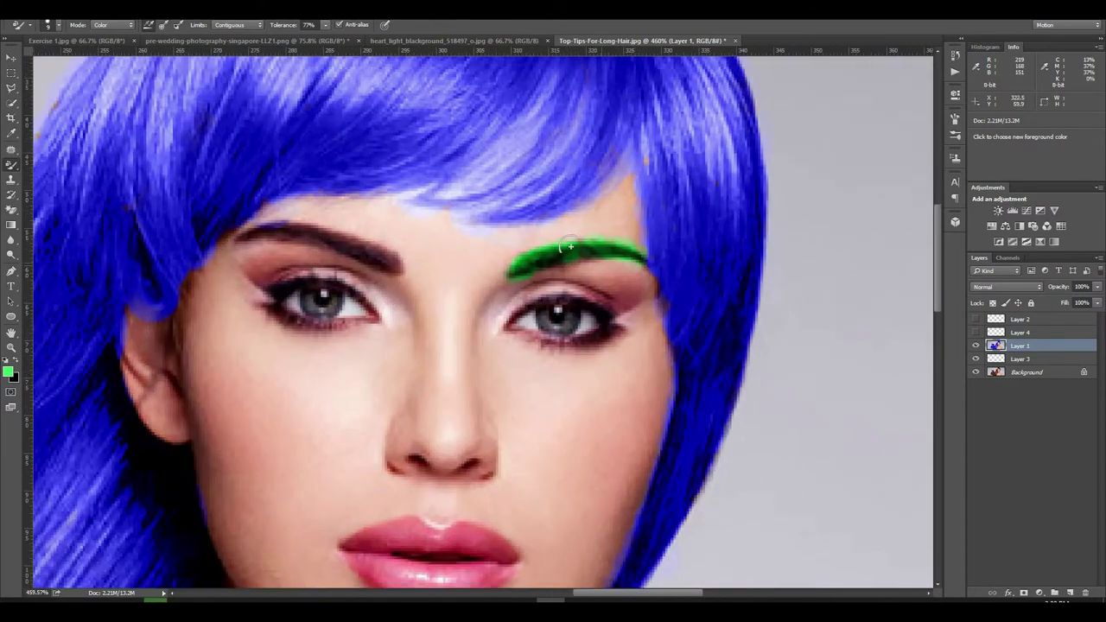
{"action": "scroll", "coordinate": [654, 303], "scroll_direction": "down", "scroll_amount": 3}
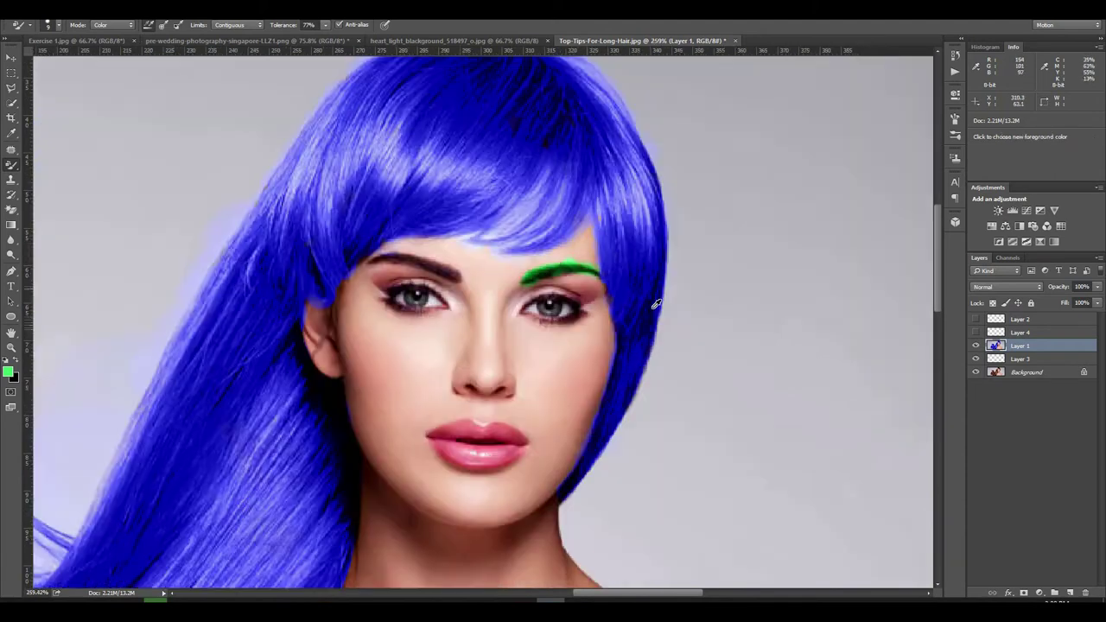
{"action": "scroll", "coordinate": [672, 316], "scroll_direction": "down", "scroll_amount": 1}
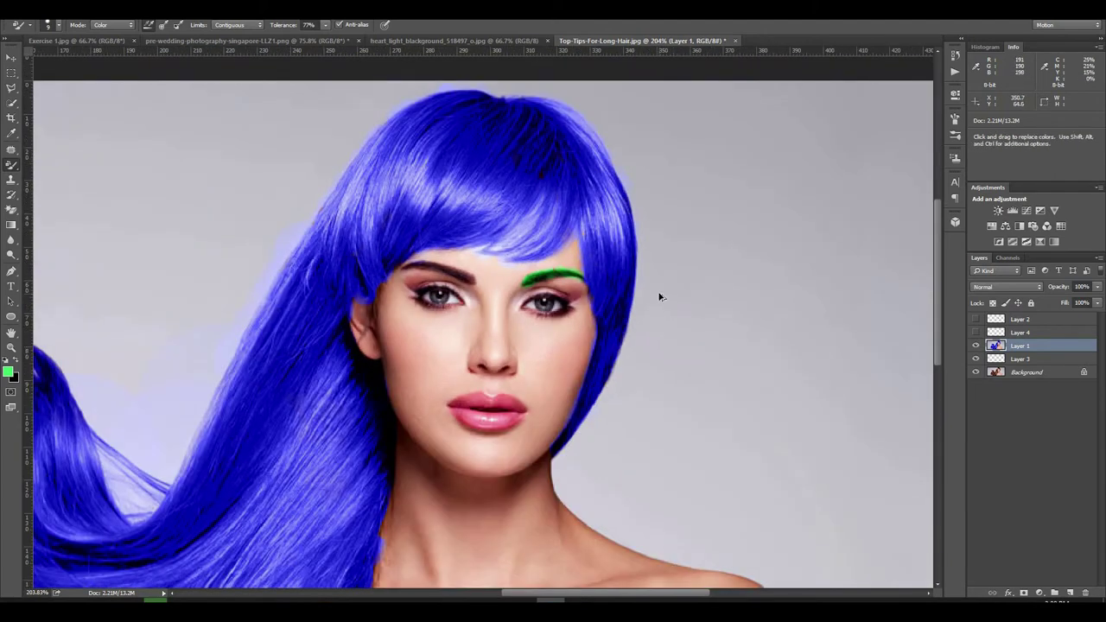
{"action": "scroll", "coordinate": [553, 277], "scroll_direction": "up", "scroll_amount": 2}
{"action": "scroll", "coordinate": [543, 261], "scroll_direction": "up", "scroll_amount": 1}
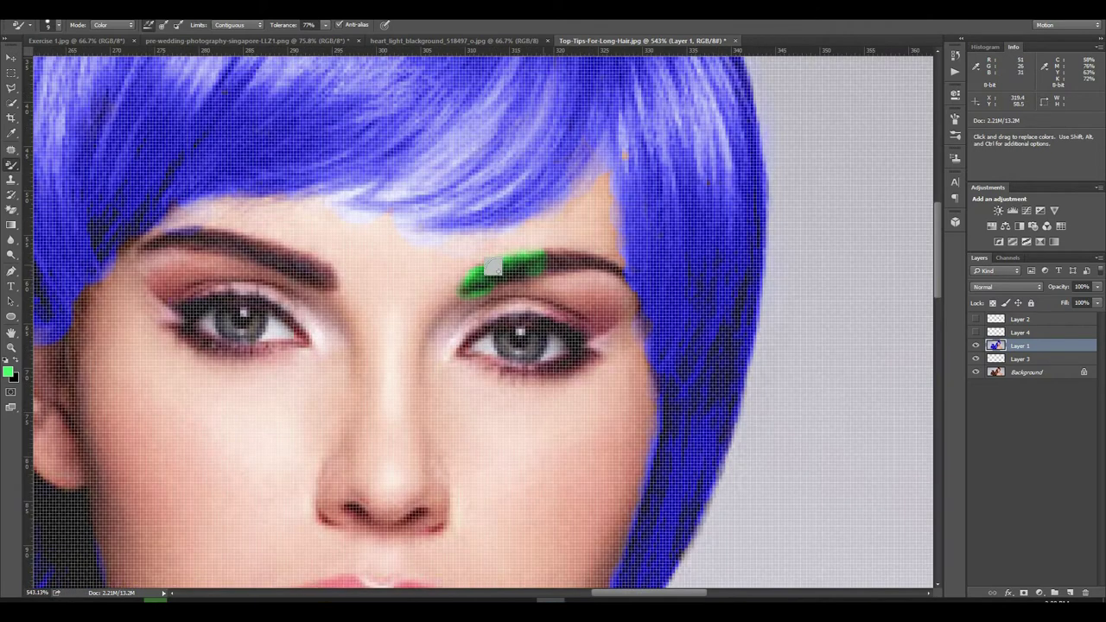
{"action": "left_click_drag", "start_coordinate": [521, 256], "coordinate": [588, 257]}
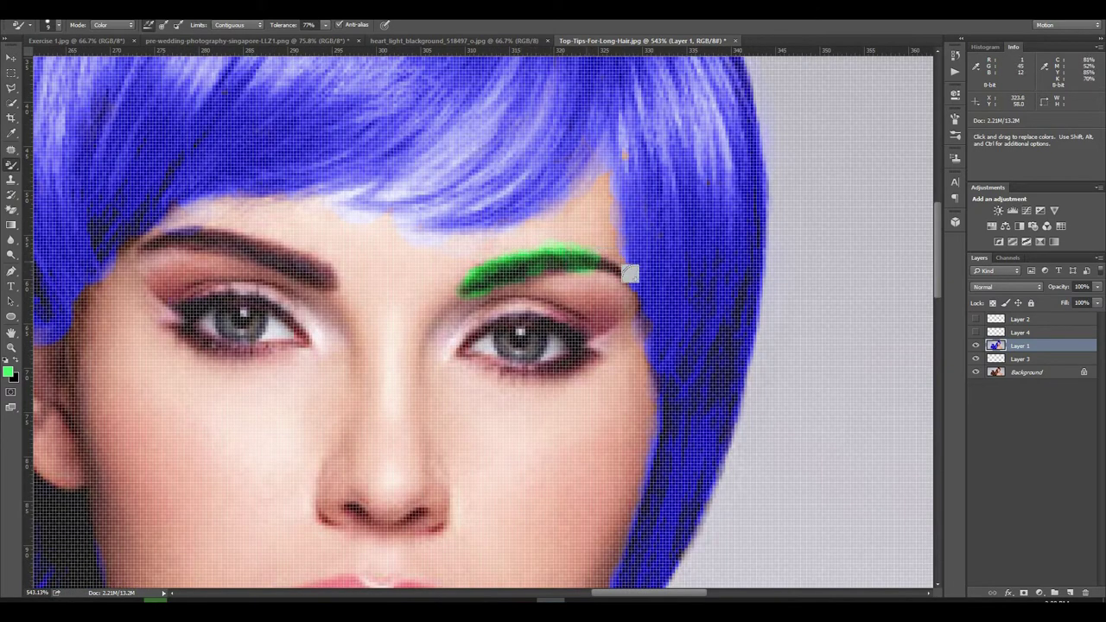
Paint the other eyebrow green.
{"action": "scroll", "coordinate": [547, 301], "scroll_direction": "down", "scroll_amount": 2}
{"action": "scroll", "coordinate": [512, 311], "scroll_direction": "down", "scroll_amount": 1}
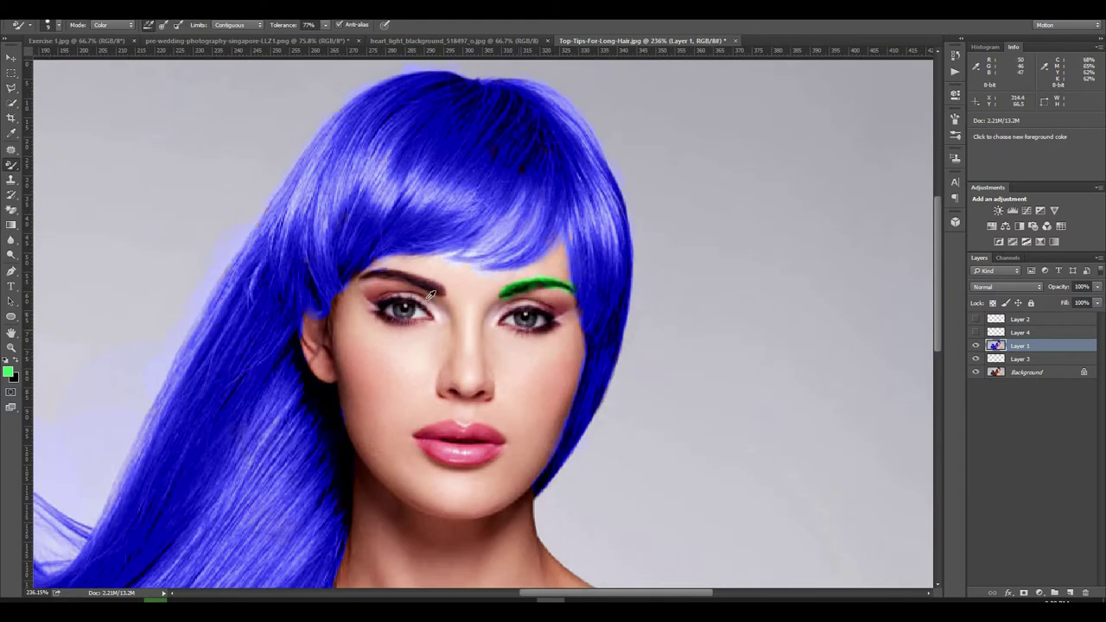
{"action": "scroll", "coordinate": [516, 304], "scroll_direction": "up", "scroll_amount": 1}
{"action": "mouse_move", "coordinate": [304, 270]}
{"action": "left_mouse_down"}
{"action": "mouse_move", "coordinate": [413, 286]}
{"action": "mouse_move", "coordinate": [371, 271]}
{"action": "left_mouse_up"}
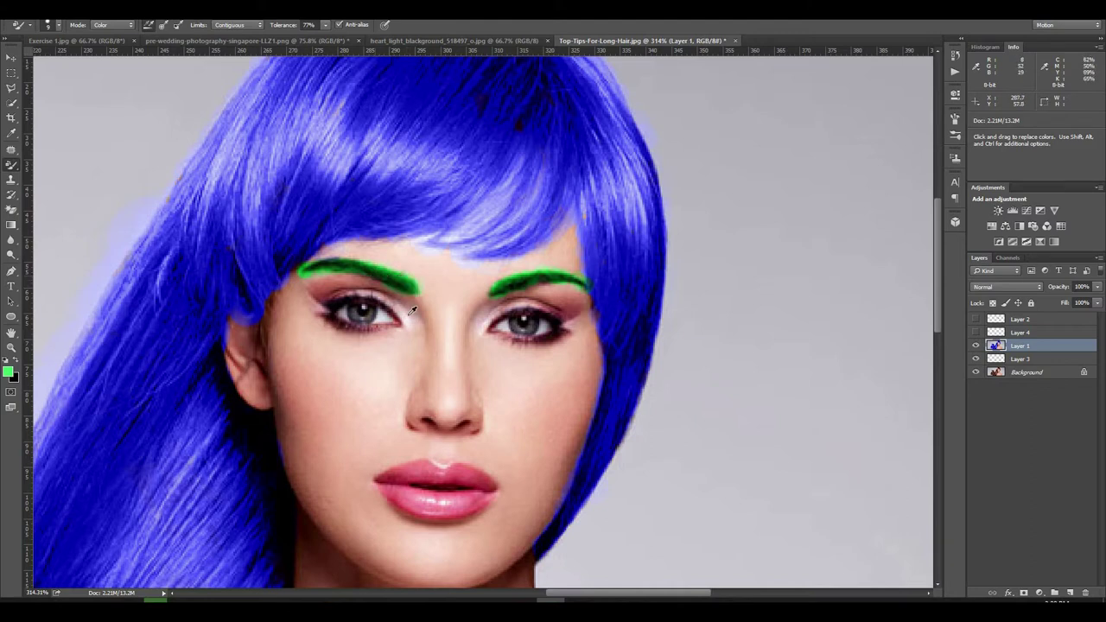
{"action": "scroll", "coordinate": [460, 338], "scroll_direction": "down", "scroll_amount": 5}
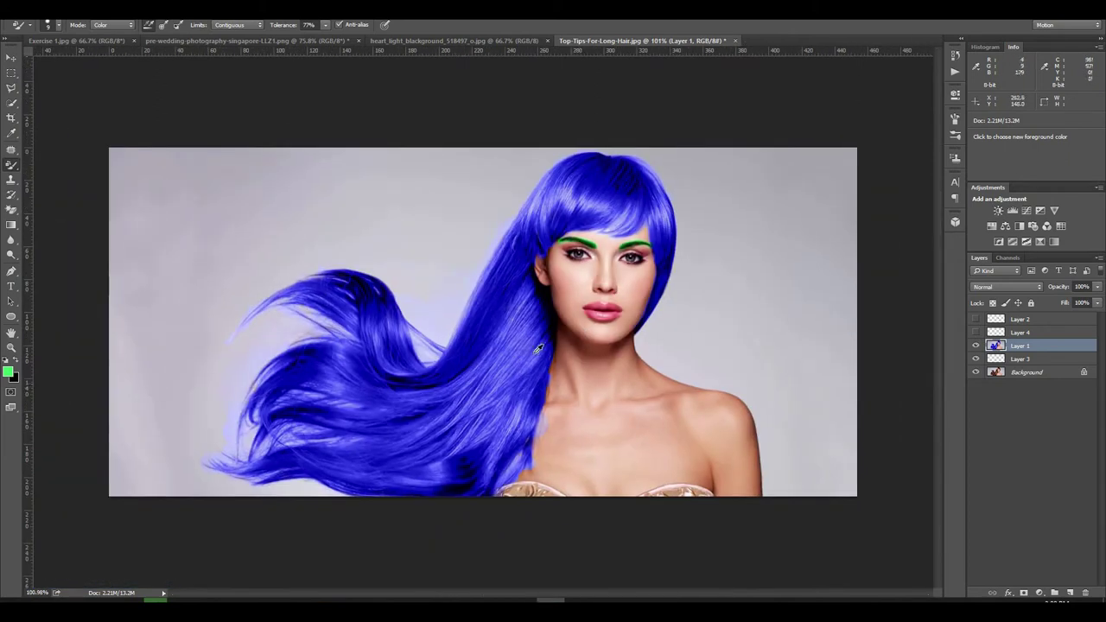
{"action": "scroll", "coordinate": [711, 259], "scroll_direction": "up", "scroll_amount": 3}
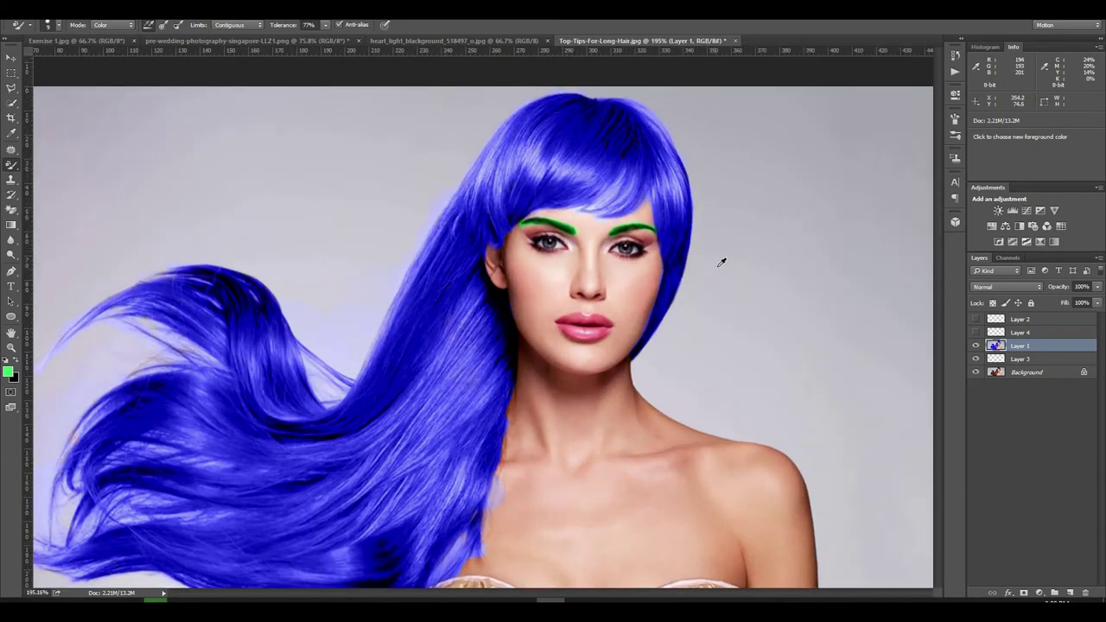
{"action": "scroll", "coordinate": [719, 261], "scroll_direction": "up", "scroll_amount": 2}
{"action": "scroll", "coordinate": [722, 261], "scroll_direction": "up", "scroll_amount": 2}
{"action": "scroll", "coordinate": [666, 274], "scroll_direction": "up", "scroll_amount": 1}
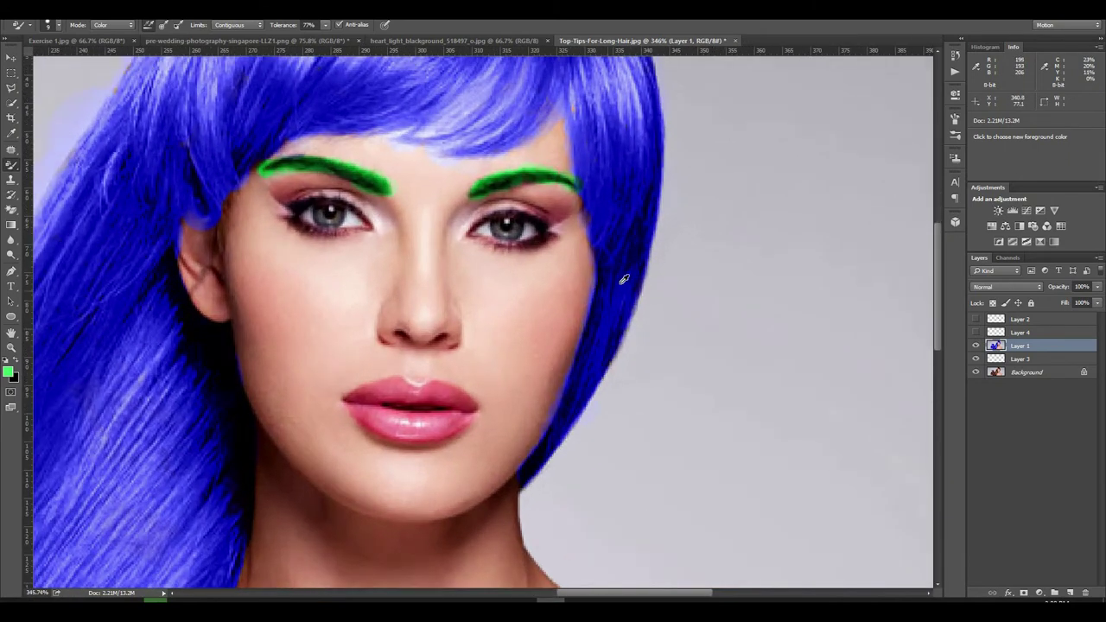
{"action": "scroll", "coordinate": [624, 280], "scroll_direction": "down", "scroll_amount": 2}
{"action": "scroll", "coordinate": [604, 276], "scroll_direction": "up", "scroll_amount": 2}
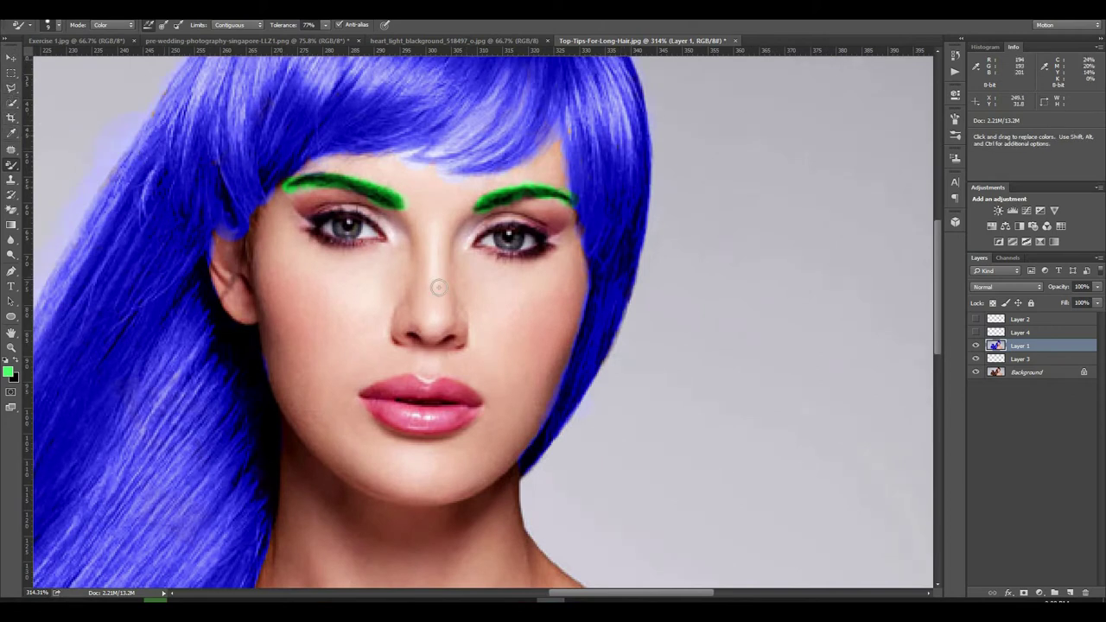
{"action": "scroll", "coordinate": [436, 444], "scroll_direction": "down", "scroll_amount": 3}
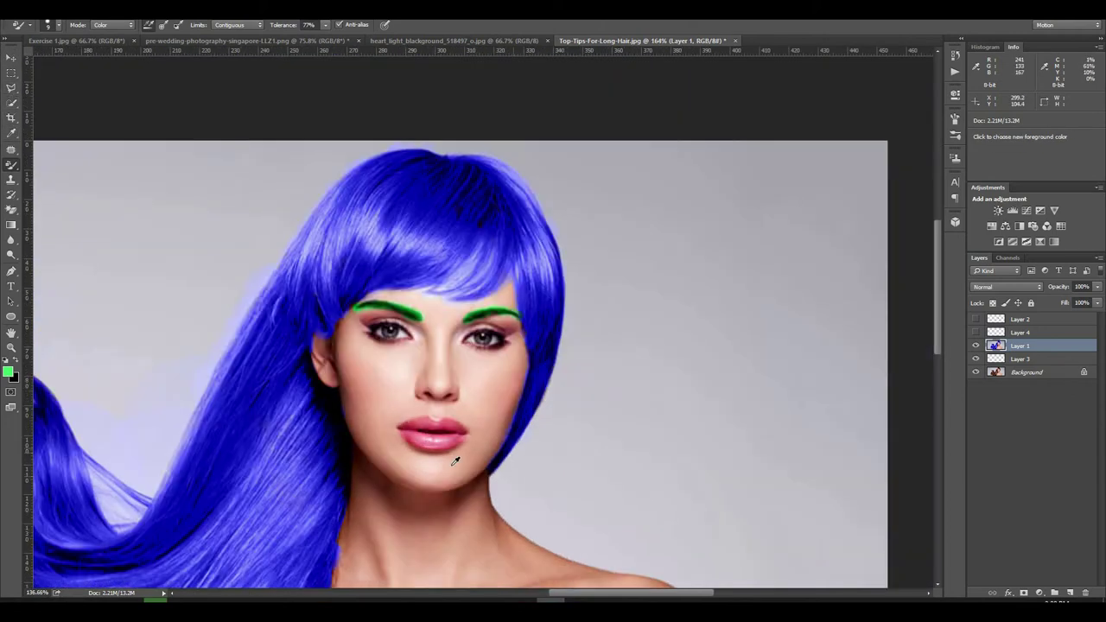
{"action": "scroll", "coordinate": [605, 345], "scroll_direction": "down", "scroll_amount": 2}
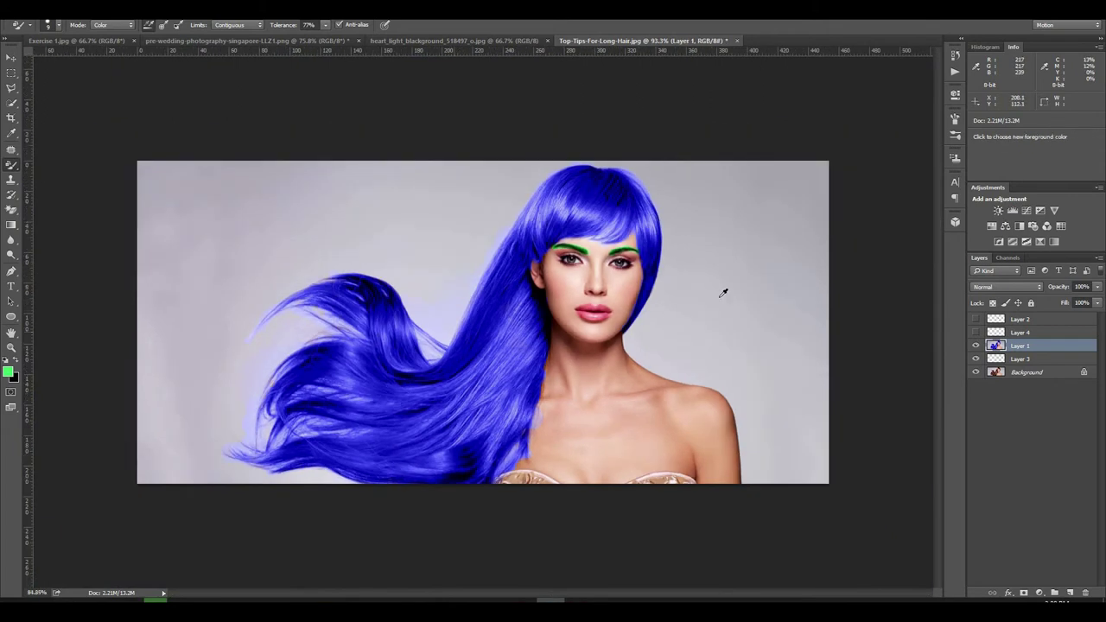
{"action": "scroll", "coordinate": [731, 320], "scroll_direction": "down", "scroll_amount": 1}
{"action": "scroll", "coordinate": [804, 257], "scroll_direction": "up", "scroll_amount": 3}
{"action": "scroll", "coordinate": [794, 257], "scroll_direction": "up", "scroll_amount": 2}
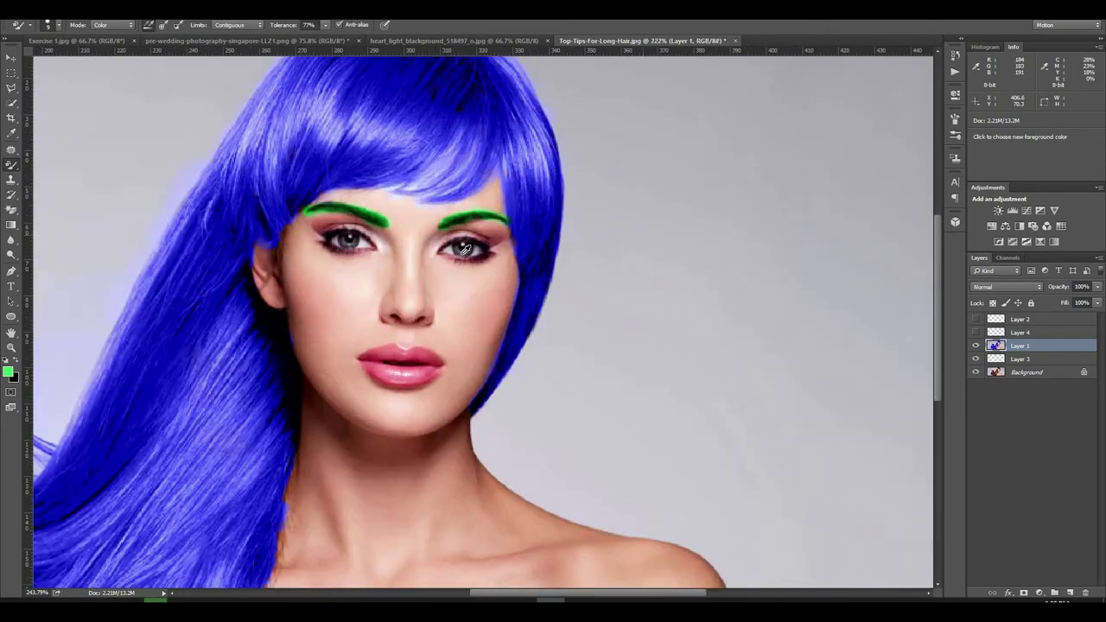
{"action": "scroll", "coordinate": [794, 256], "scroll_direction": "up", "scroll_amount": 2}
{"action": "scroll", "coordinate": [794, 257], "scroll_direction": "up", "scroll_amount": 1}
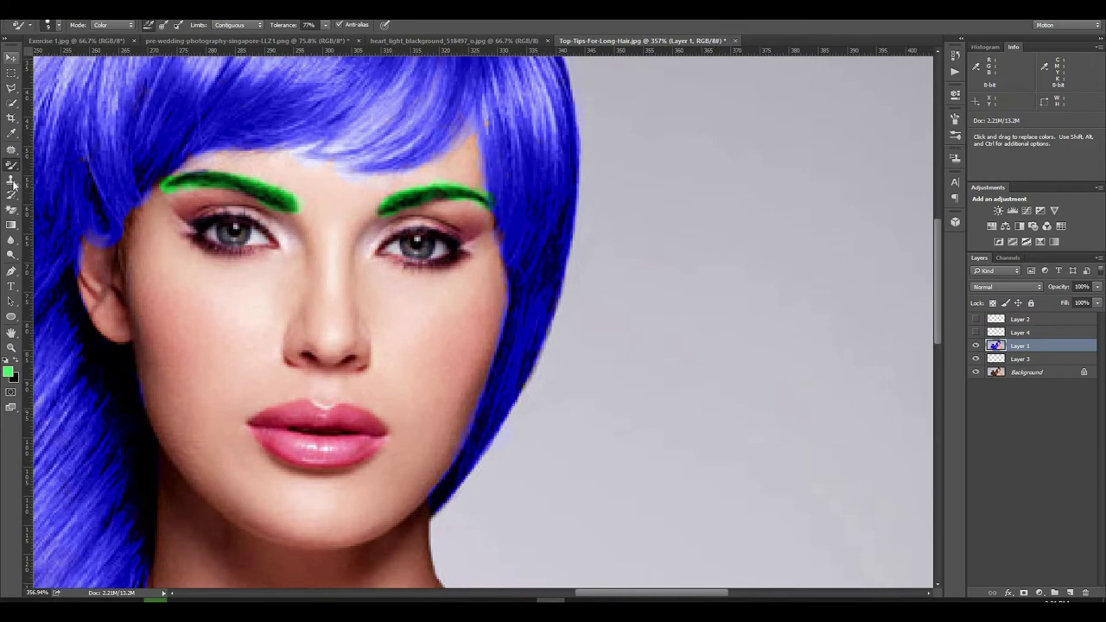
Set the foreground colour to vivid magenta (e753fd) in the Color Picker.
{"action": "left_click", "coordinate": [8, 372]}
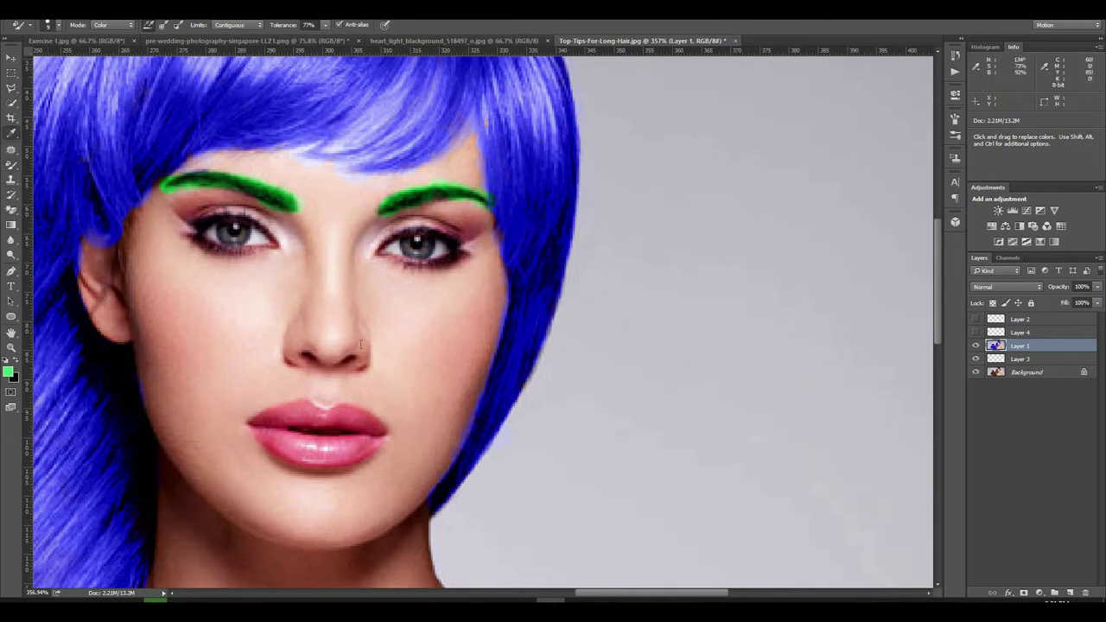
{"action": "left_click_drag", "start_coordinate": [298, 393], "coordinate": [303, 415]}
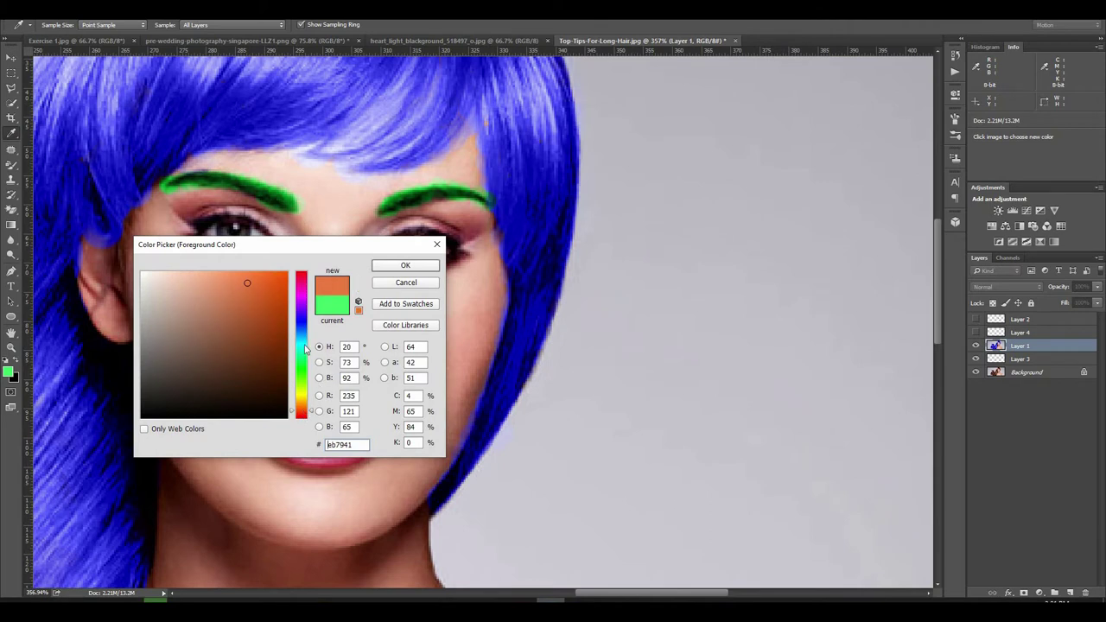
{"action": "mouse_move", "coordinate": [304, 329]}
{"action": "left_mouse_down"}
{"action": "mouse_move", "coordinate": [301, 298]}
{"action": "mouse_move", "coordinate": [238, 273]}
{"action": "left_mouse_up"}
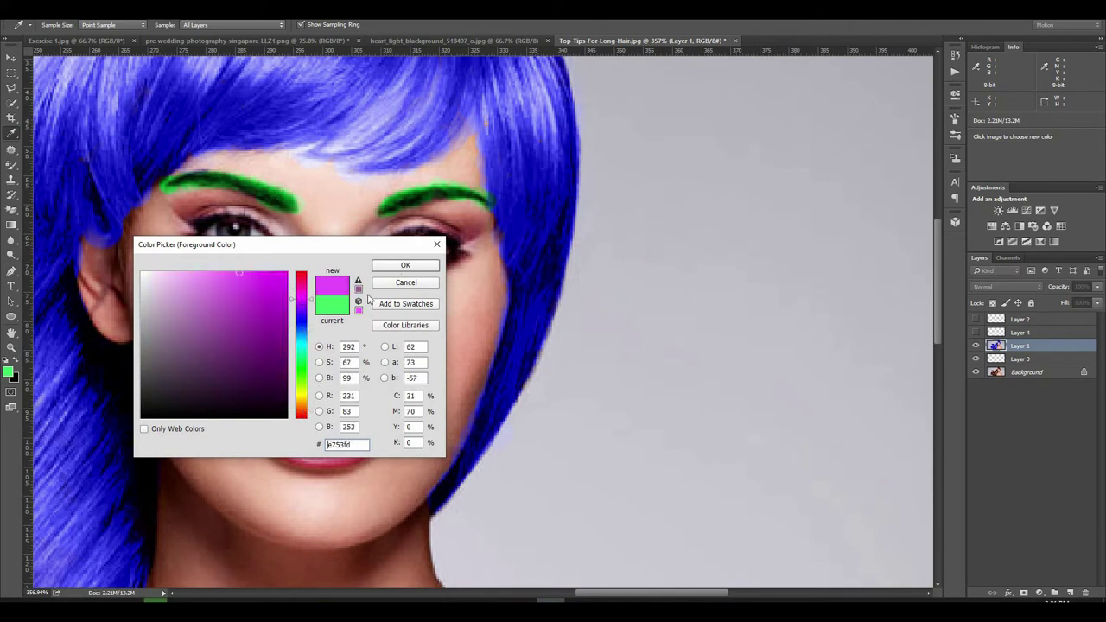
{"action": "left_click", "coordinate": [405, 265]}
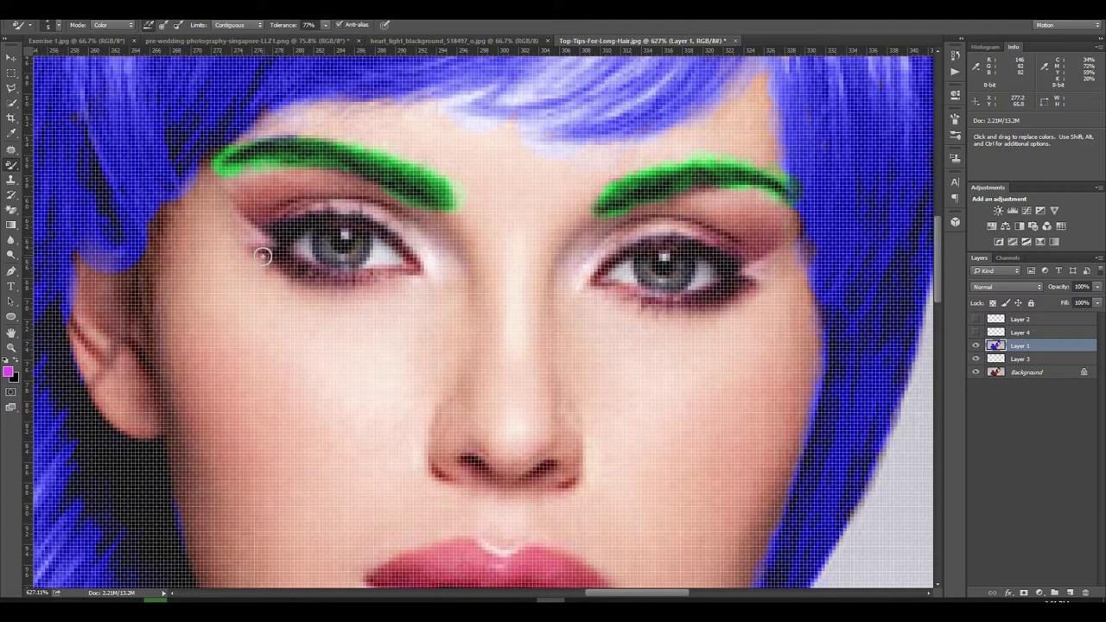
Paint the left-hand eye's lower eyelid magenta.
{"action": "left_click_drag", "start_coordinate": [265, 255], "coordinate": [370, 277]}
{"action": "scroll", "coordinate": [353, 363], "scroll_direction": "down", "scroll_amount": 3}
{"action": "scroll", "coordinate": [435, 380], "scroll_direction": "down", "scroll_amount": 1}
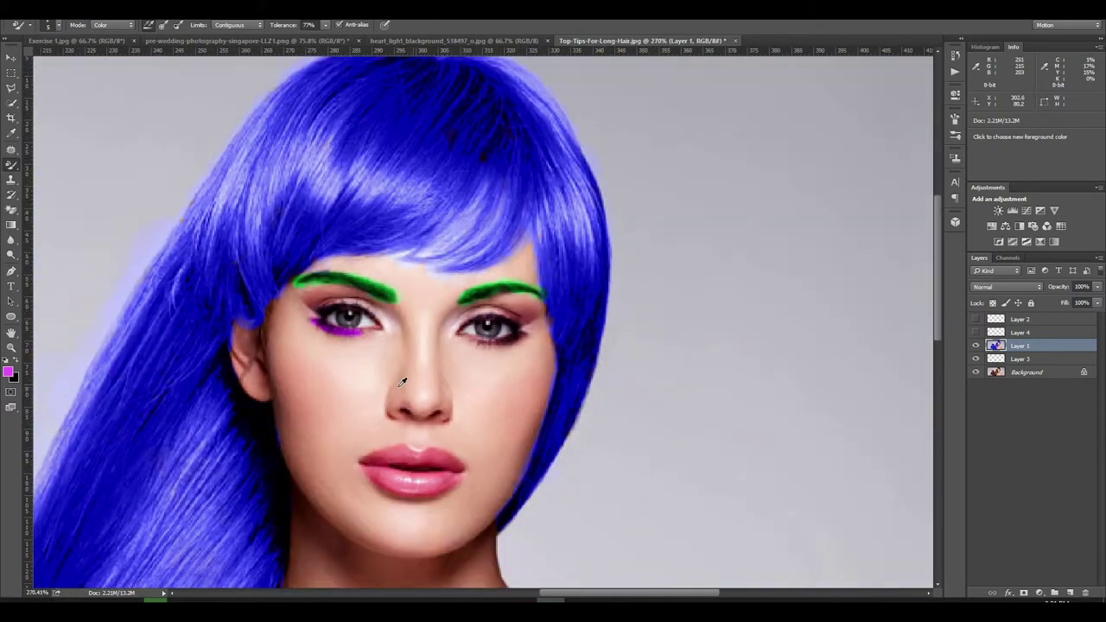
{"action": "scroll", "coordinate": [445, 353], "scroll_direction": "down", "scroll_amount": 1}
{"action": "scroll", "coordinate": [445, 353], "scroll_direction": "up", "scroll_amount": 1}
{"action": "scroll", "coordinate": [445, 354], "scroll_direction": "up", "scroll_amount": 1}
{"action": "scroll", "coordinate": [447, 354], "scroll_direction": "up", "scroll_amount": 1}
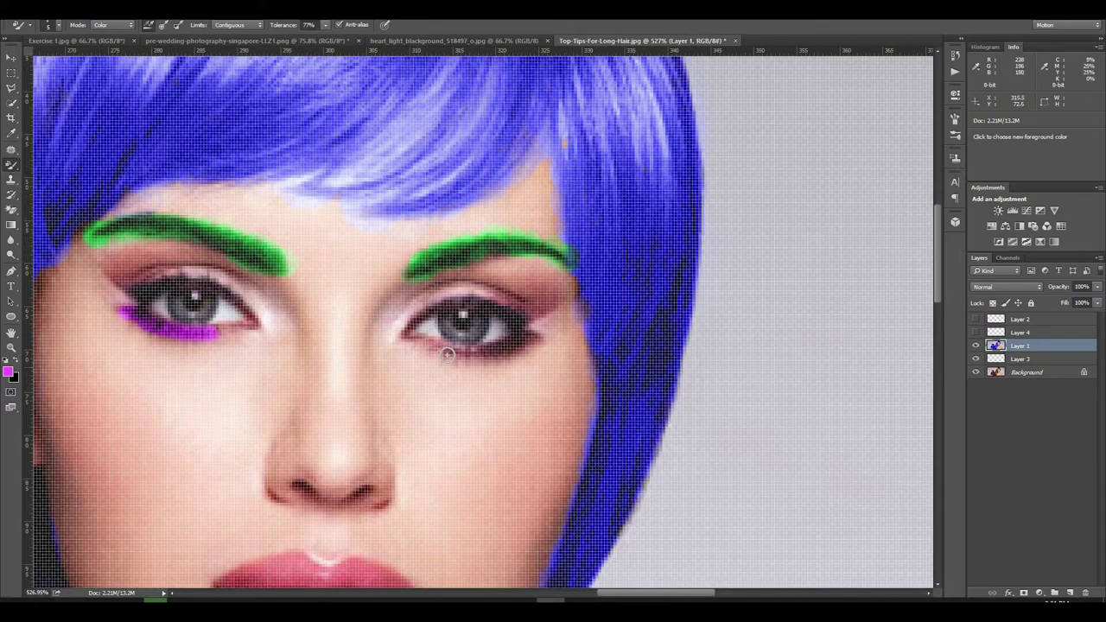
Paint the right-hand eye's lower eyelid magenta.
{"action": "left_click_drag", "start_coordinate": [471, 357], "coordinate": [538, 335]}
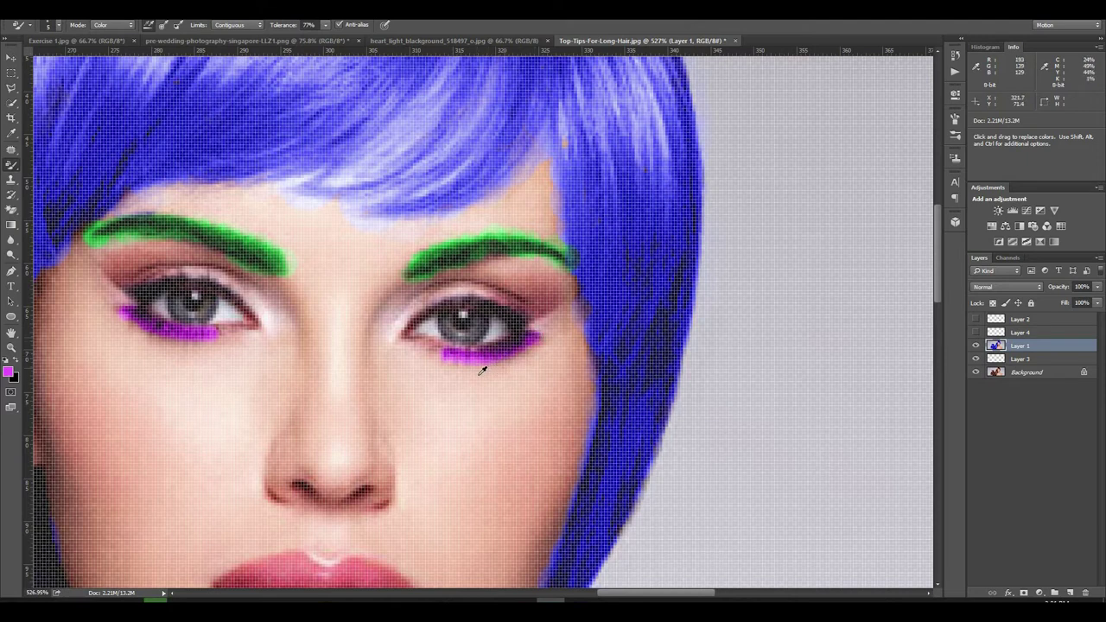
{"action": "scroll", "coordinate": [493, 389], "scroll_direction": "down", "scroll_amount": 2}
{"action": "scroll", "coordinate": [686, 407], "scroll_direction": "down", "scroll_amount": 2}
{"action": "scroll", "coordinate": [650, 413], "scroll_direction": "up", "scroll_amount": 1}
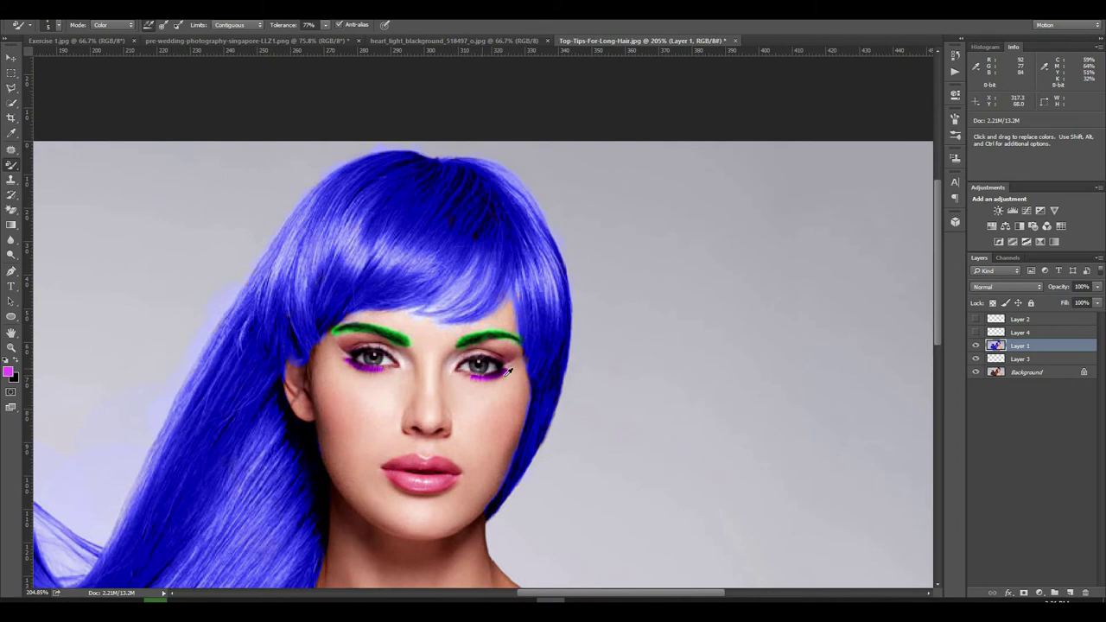
{"action": "scroll", "coordinate": [508, 369], "scroll_direction": "up", "scroll_amount": 3}
{"action": "scroll", "coordinate": [508, 369], "scroll_direction": "up", "scroll_amount": 3}
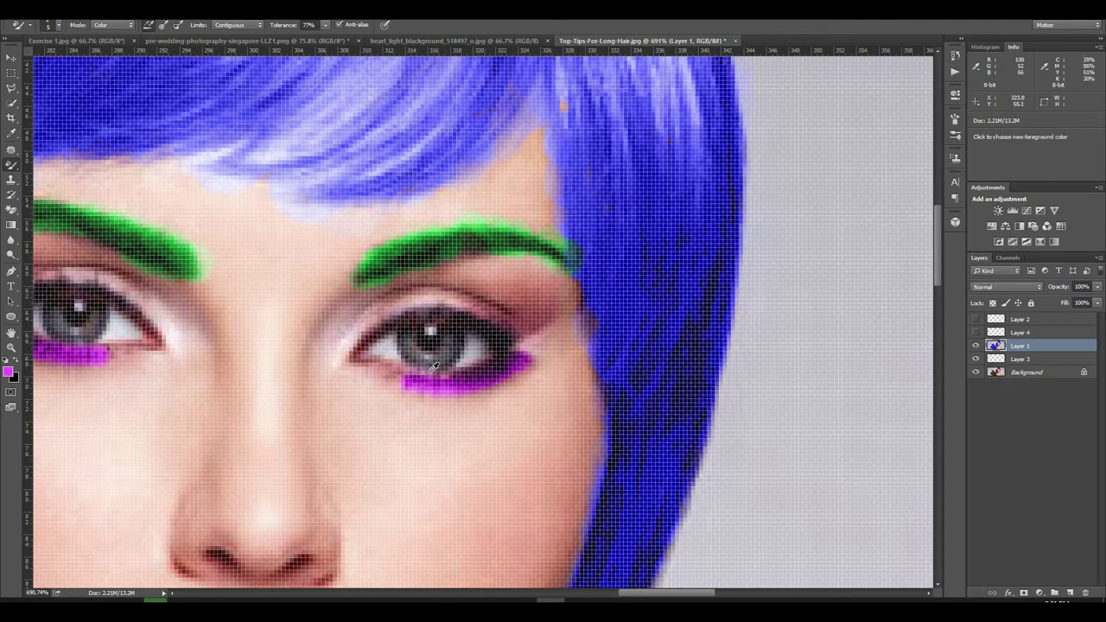
{"action": "scroll", "coordinate": [436, 365], "scroll_direction": "up", "scroll_amount": 2}
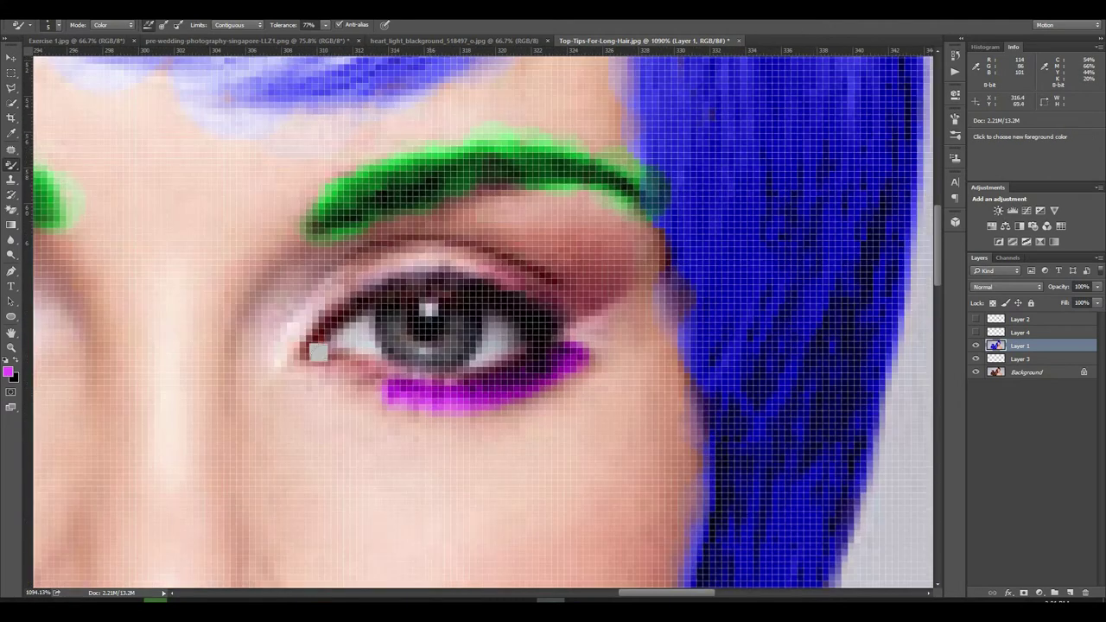
Set tolerance to 34% and extend magenta into the left eye's inner lower eyelid.
{"action": "left_click", "coordinate": [326, 27]}
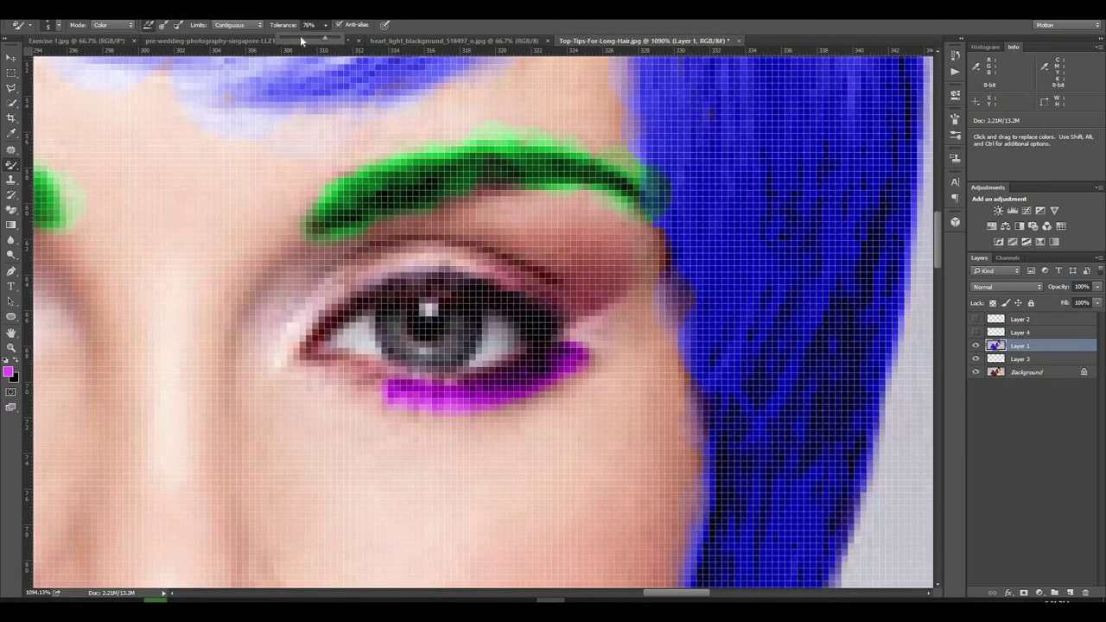
{"action": "left_click_drag", "start_coordinate": [301, 41], "coordinate": [285, 40]}
{"action": "left_click_drag", "start_coordinate": [301, 358], "coordinate": [340, 360]}
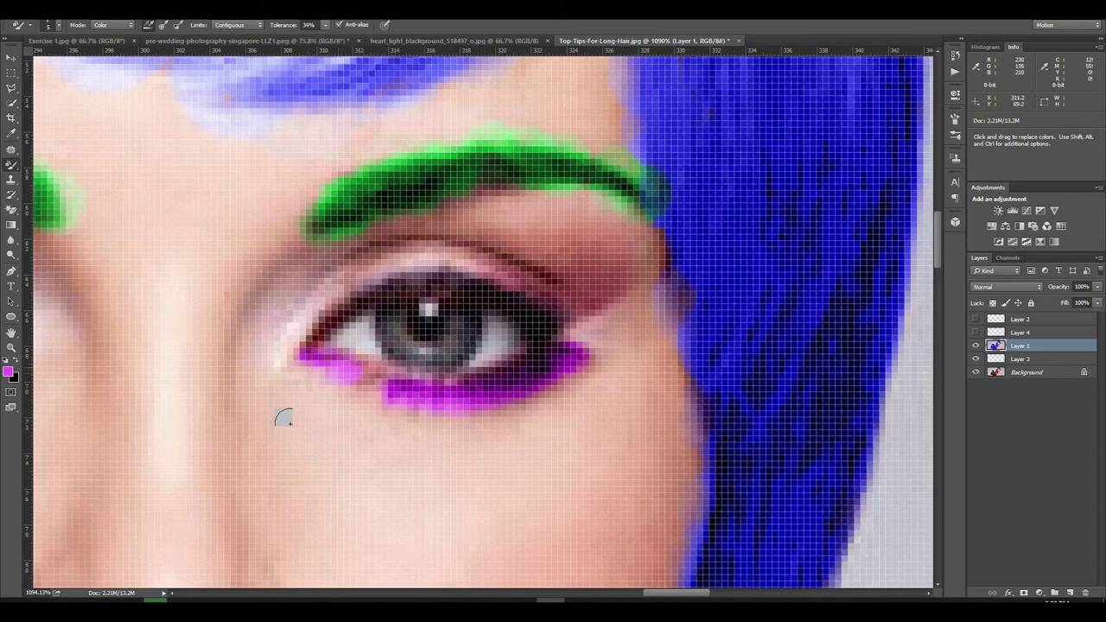
{"action": "scroll", "coordinate": [588, 389], "scroll_direction": "down", "scroll_amount": 3}
{"action": "scroll", "coordinate": [600, 394], "scroll_direction": "down", "scroll_amount": 3}
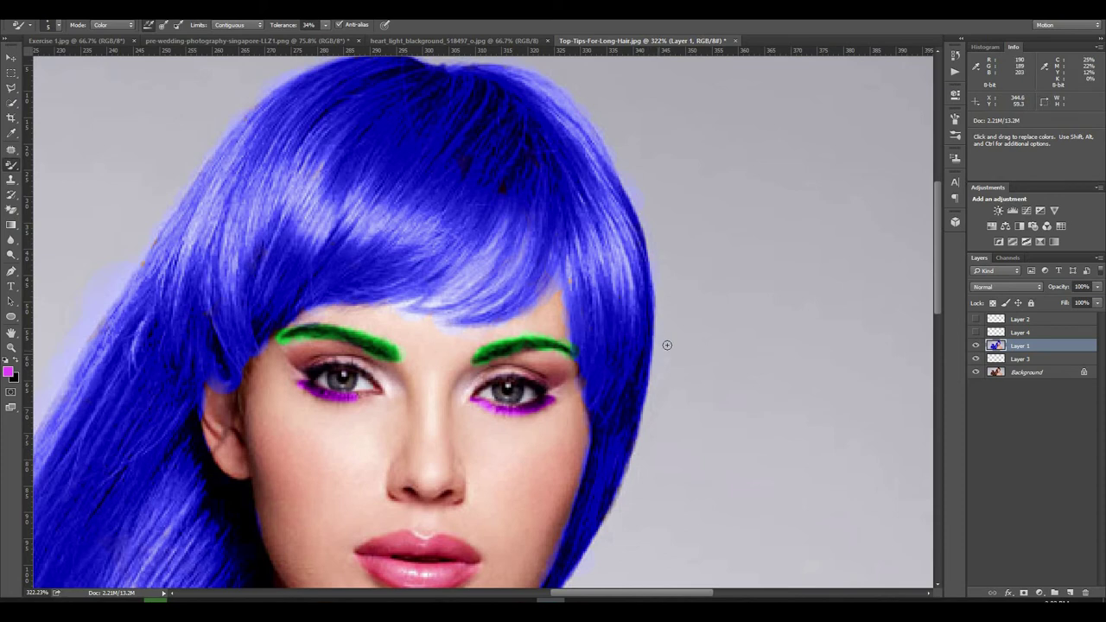
{"action": "scroll", "coordinate": [444, 395], "scroll_direction": "down", "scroll_amount": 2}
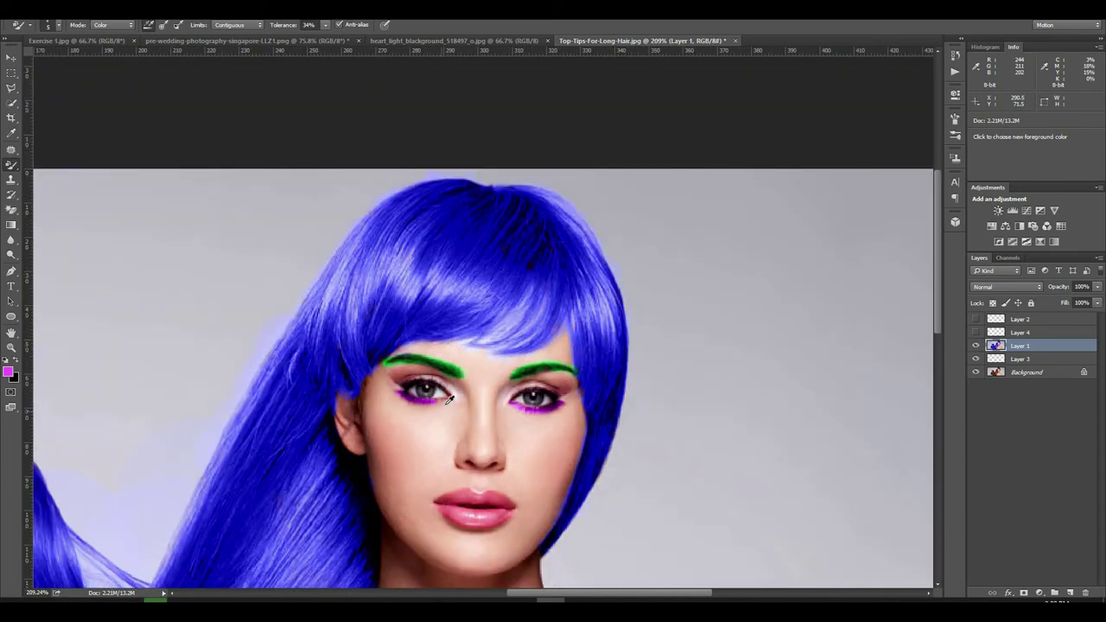
{"action": "scroll", "coordinate": [449, 393], "scroll_direction": "up", "scroll_amount": 2}
{"action": "scroll", "coordinate": [471, 389], "scroll_direction": "up", "scroll_amount": 3}
{"action": "scroll", "coordinate": [471, 388], "scroll_direction": "up", "scroll_amount": 1}
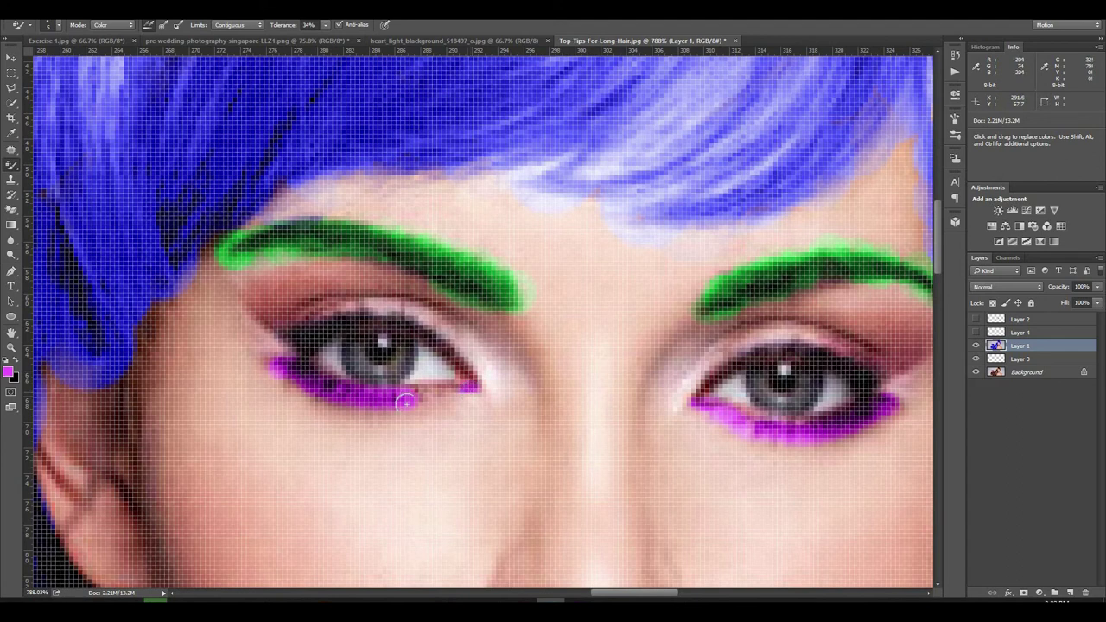
{"action": "scroll", "coordinate": [545, 387], "scroll_direction": "down", "scroll_amount": 3}
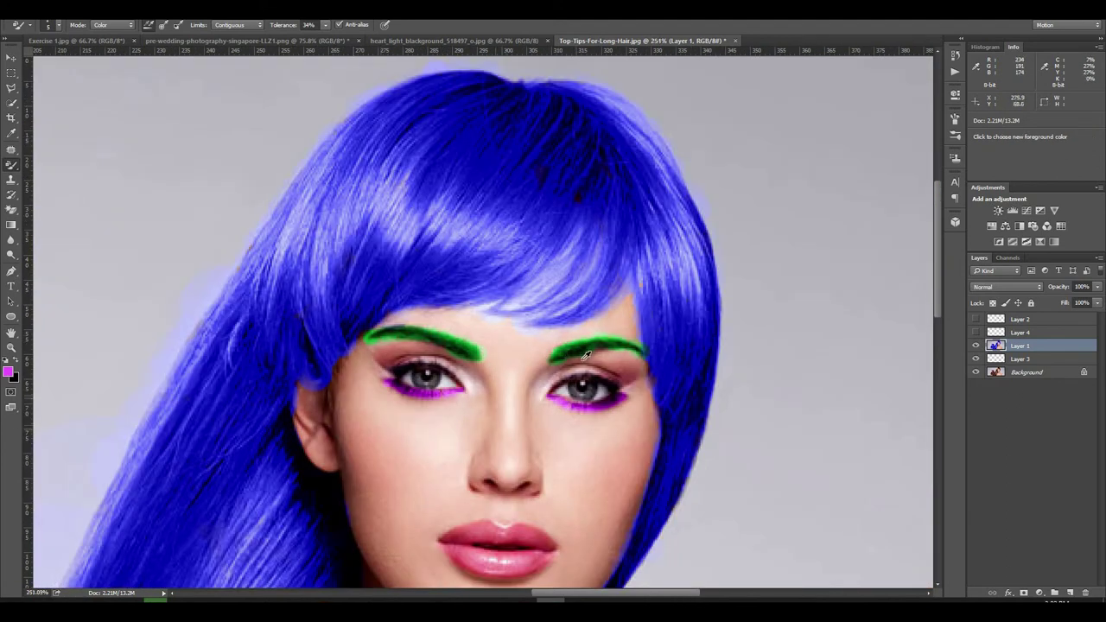
{"action": "scroll", "coordinate": [596, 363], "scroll_direction": "down", "scroll_amount": 1}
{"action": "scroll", "coordinate": [717, 404], "scroll_direction": "up", "scroll_amount": 2}
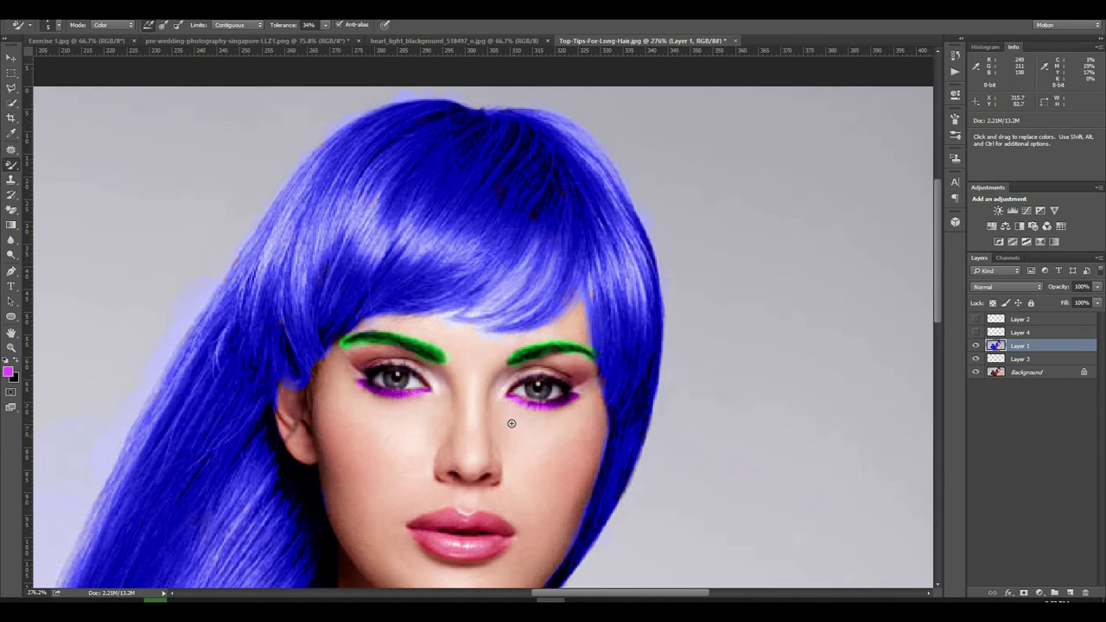
{"action": "scroll", "coordinate": [605, 526], "scroll_direction": "down", "scroll_amount": 1}
{"action": "scroll", "coordinate": [605, 475], "scroll_direction": "down", "scroll_amount": 1}
{"action": "scroll", "coordinate": [599, 405], "scroll_direction": "down", "scroll_amount": 2}
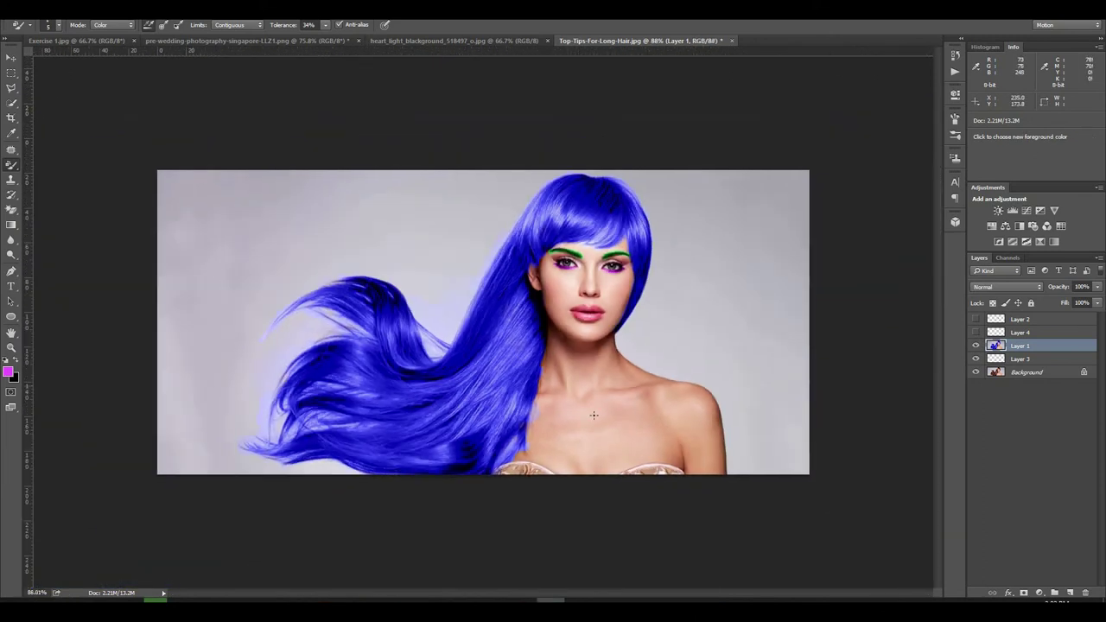
{"action": "scroll", "coordinate": [682, 380], "scroll_direction": "up", "scroll_amount": 1}
{"action": "scroll", "coordinate": [637, 386], "scroll_direction": "up", "scroll_amount": 1}
{"action": "scroll", "coordinate": [789, 368], "scroll_direction": "down", "scroll_amount": 2}
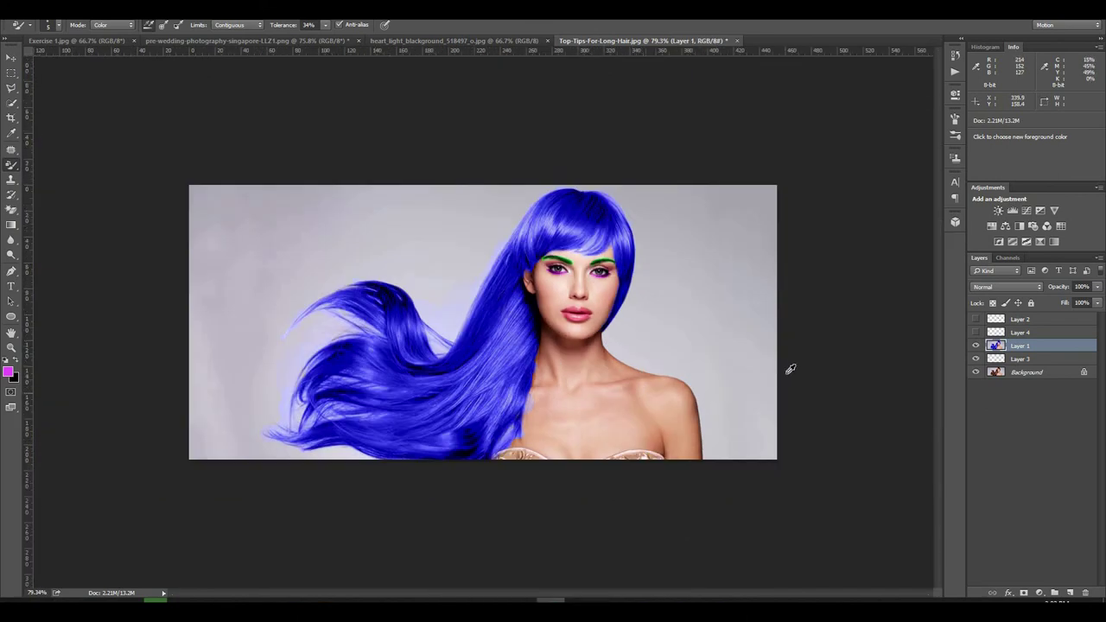
{"action": "scroll", "coordinate": [524, 262], "scroll_direction": "up", "scroll_amount": 2}
{"action": "scroll", "coordinate": [746, 285], "scroll_direction": "up", "scroll_amount": 1}
{"action": "scroll", "coordinate": [746, 284], "scroll_direction": "down", "scroll_amount": 1}
{"action": "scroll", "coordinate": [660, 306], "scroll_direction": "down", "scroll_amount": 2}
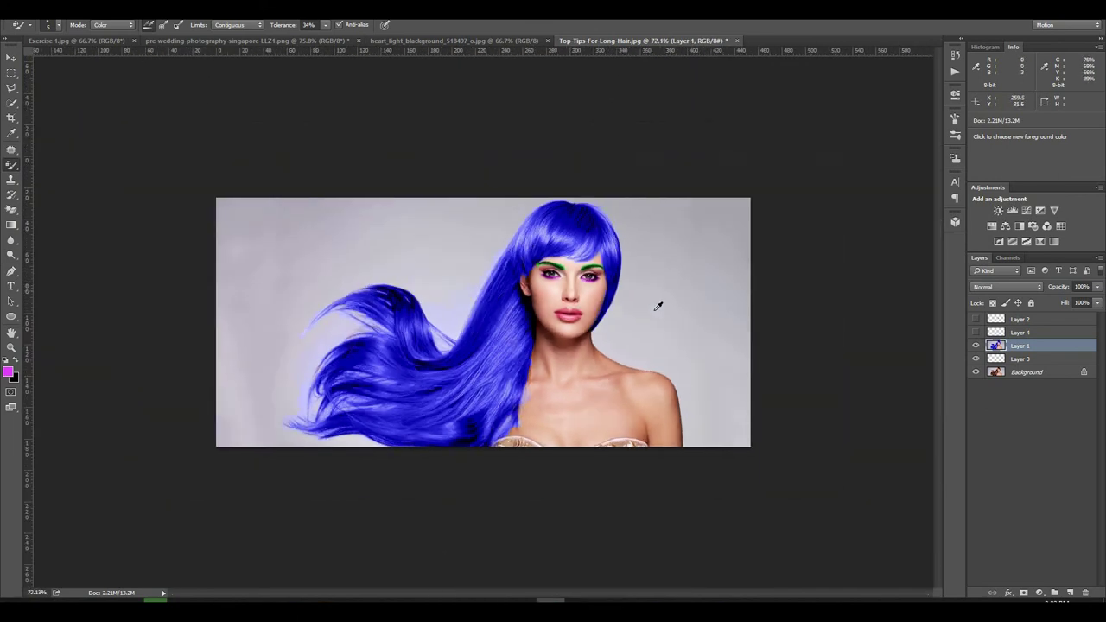
{"action": "scroll", "coordinate": [663, 306], "scroll_direction": "up", "scroll_amount": 1}
{"action": "scroll", "coordinate": [663, 307], "scroll_direction": "up", "scroll_amount": 1}
{"action": "scroll", "coordinate": [662, 306], "scroll_direction": "up", "scroll_amount": 1}
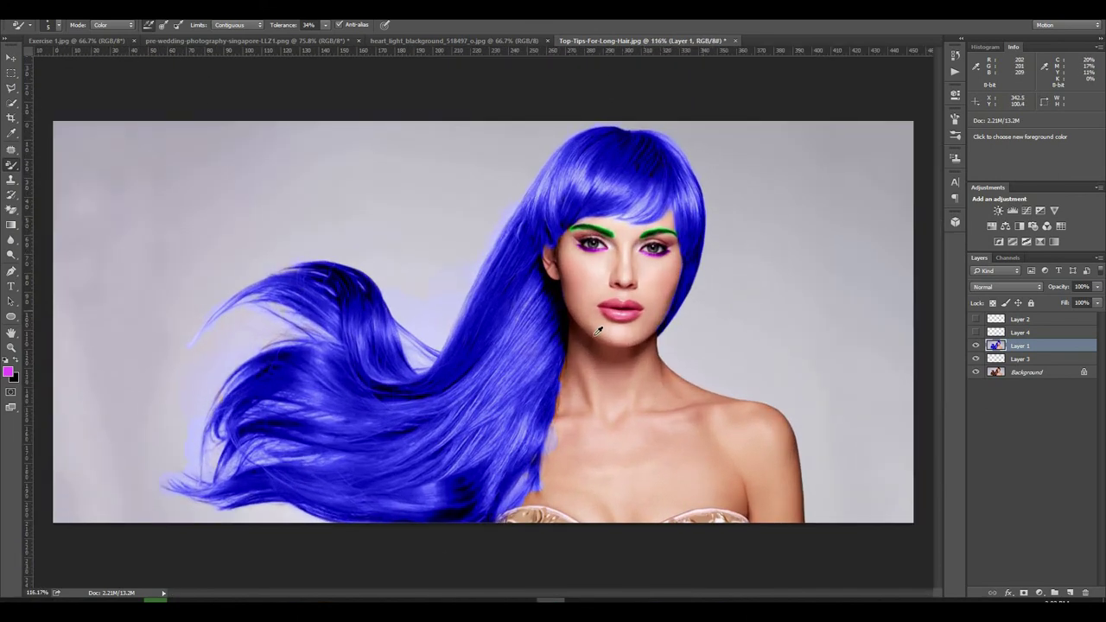
{"action": "scroll", "coordinate": [662, 334], "scroll_direction": "up", "scroll_amount": 1}
{"action": "scroll", "coordinate": [661, 333], "scroll_direction": "down", "scroll_amount": 1}
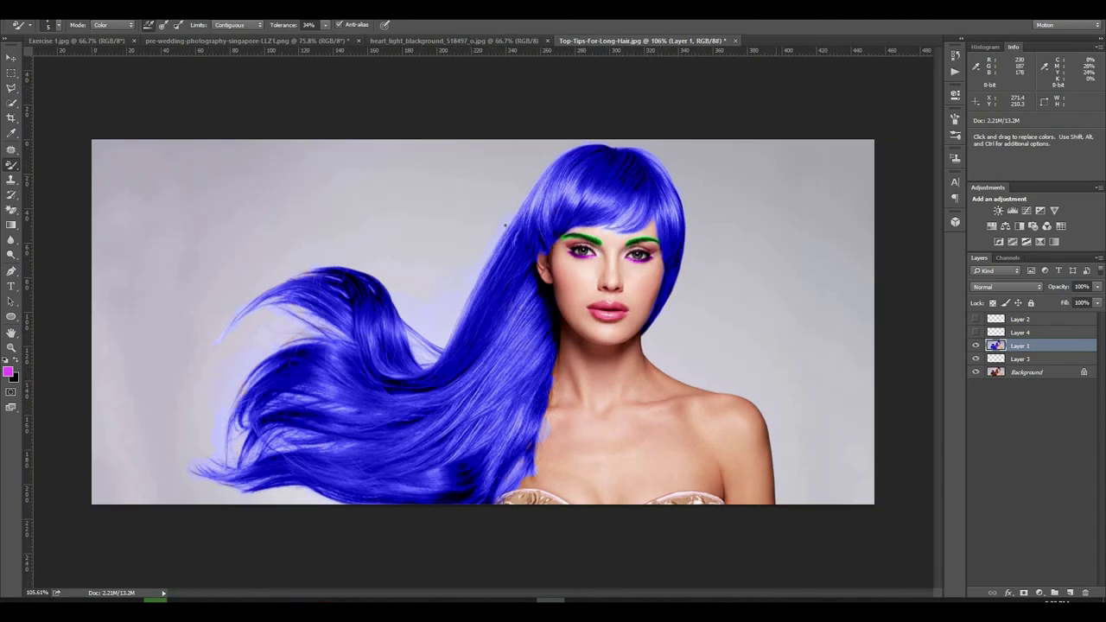